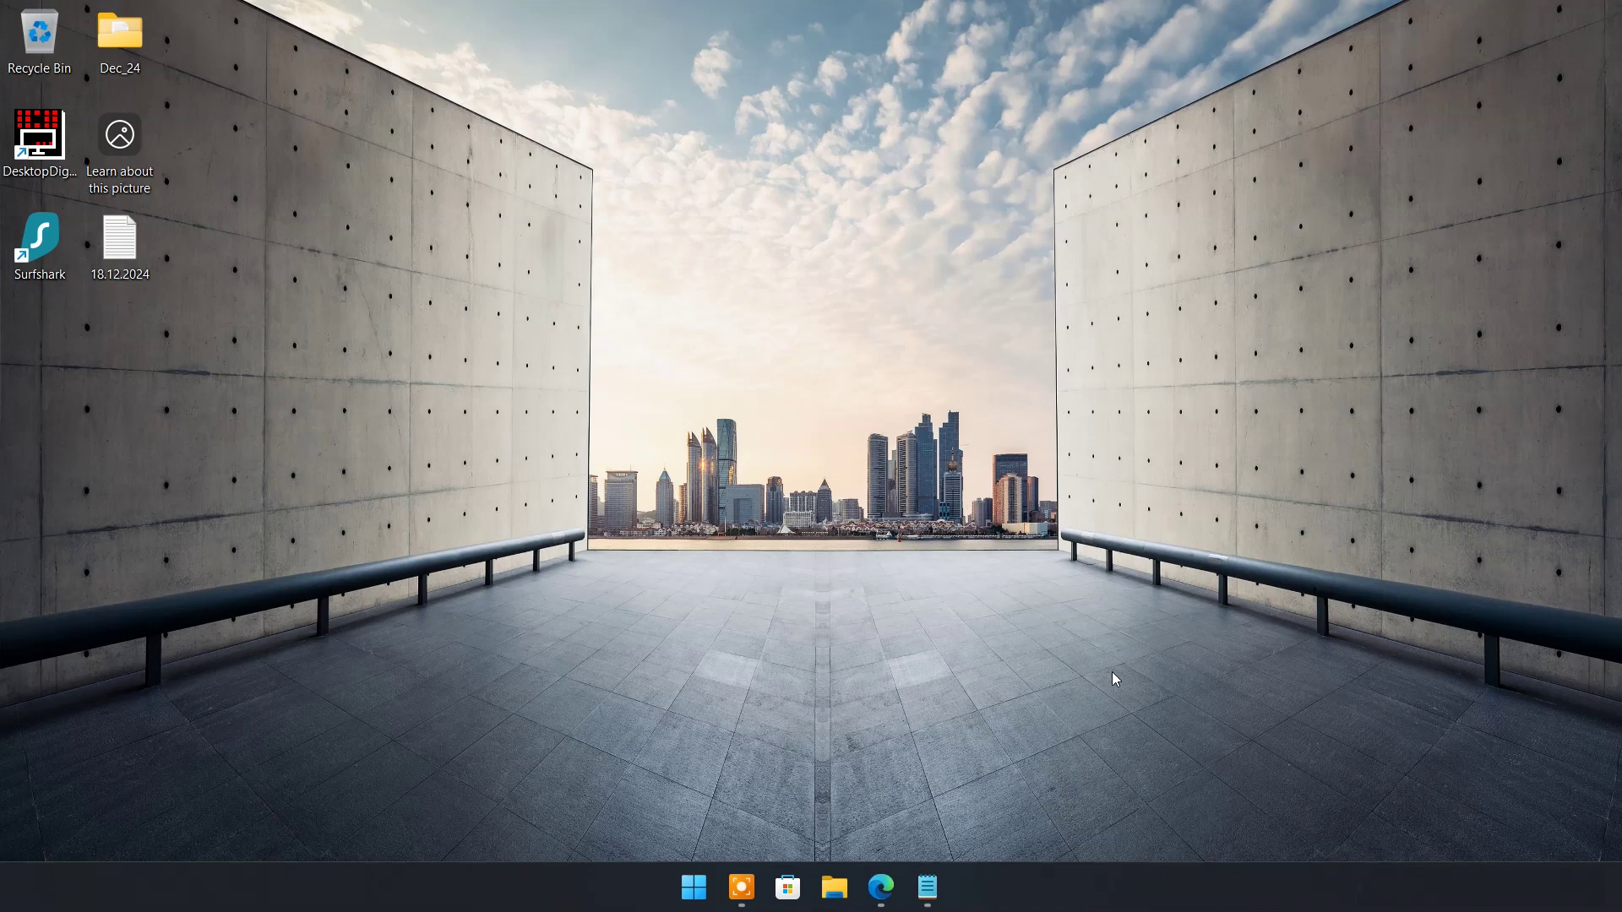
key("alt+Tab")
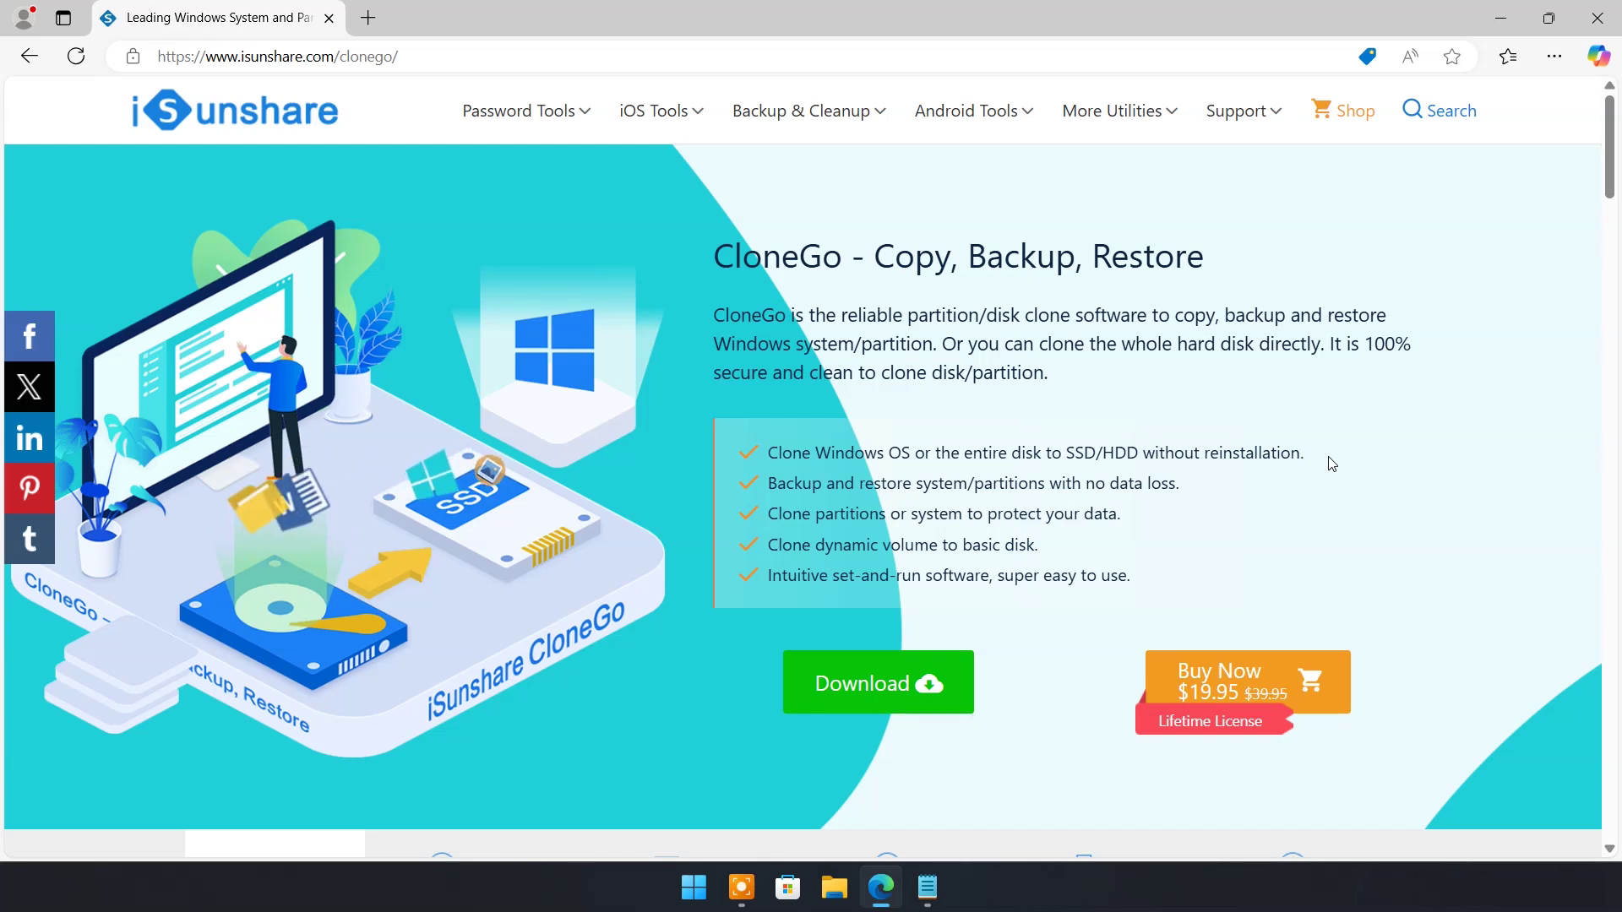
scroll(1617, 292, "down", 8)
scroll(1617, 291, "down", 1)
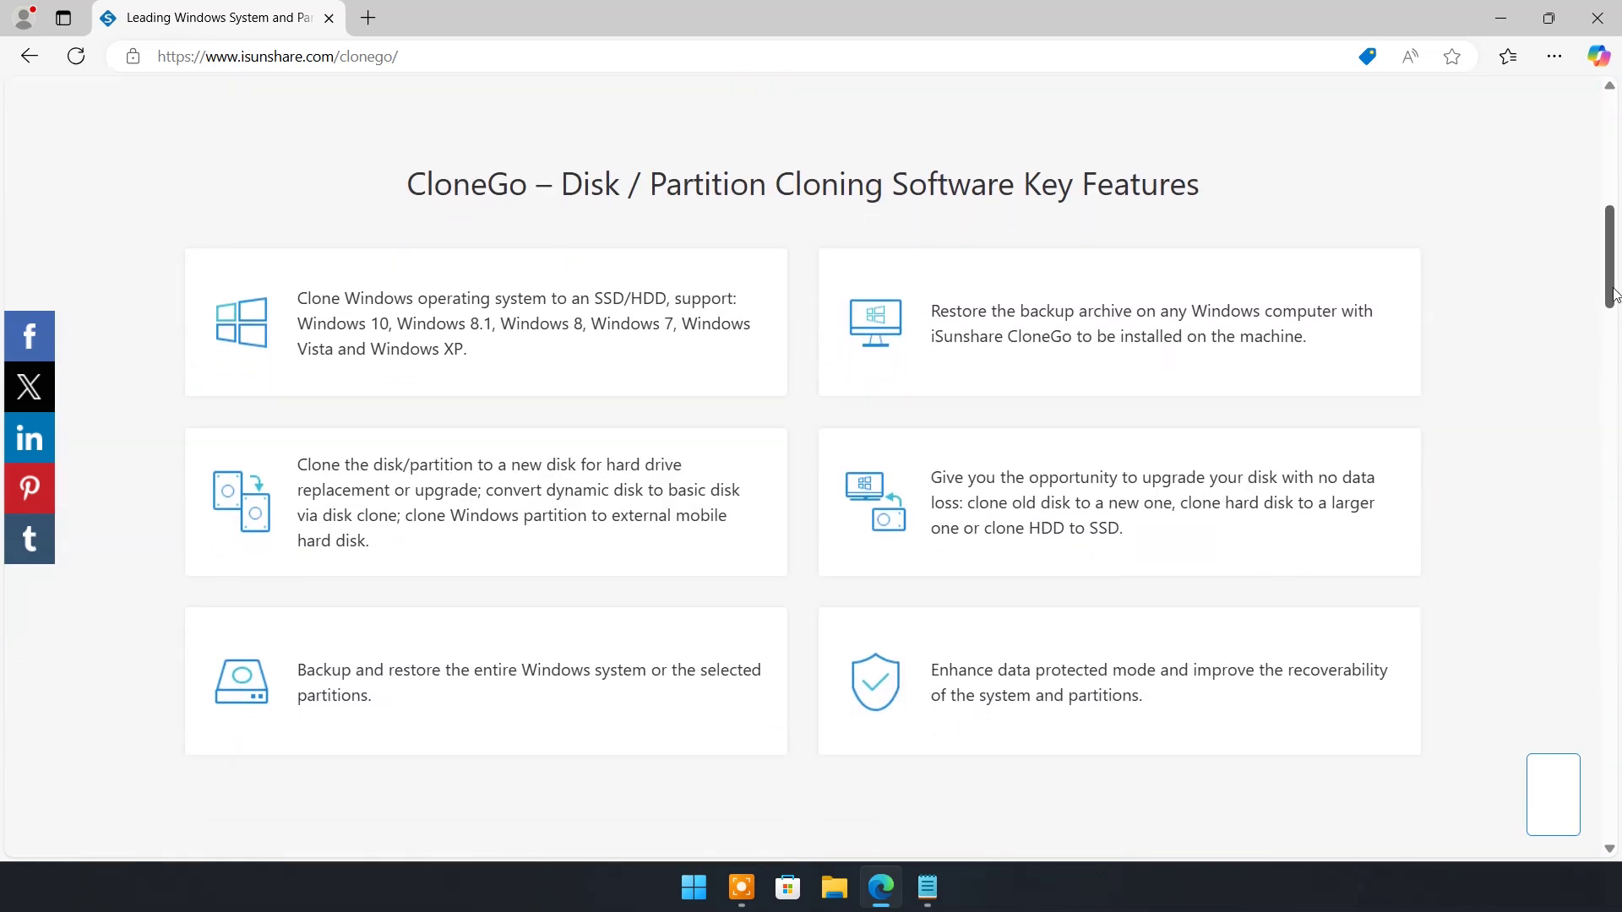
scroll(1615, 372, "down", 5)
mouse_move(1615, 372)
left_mouse_down()
mouse_move(1615, 409)
mouse_move(1615, 387)
left_mouse_up()
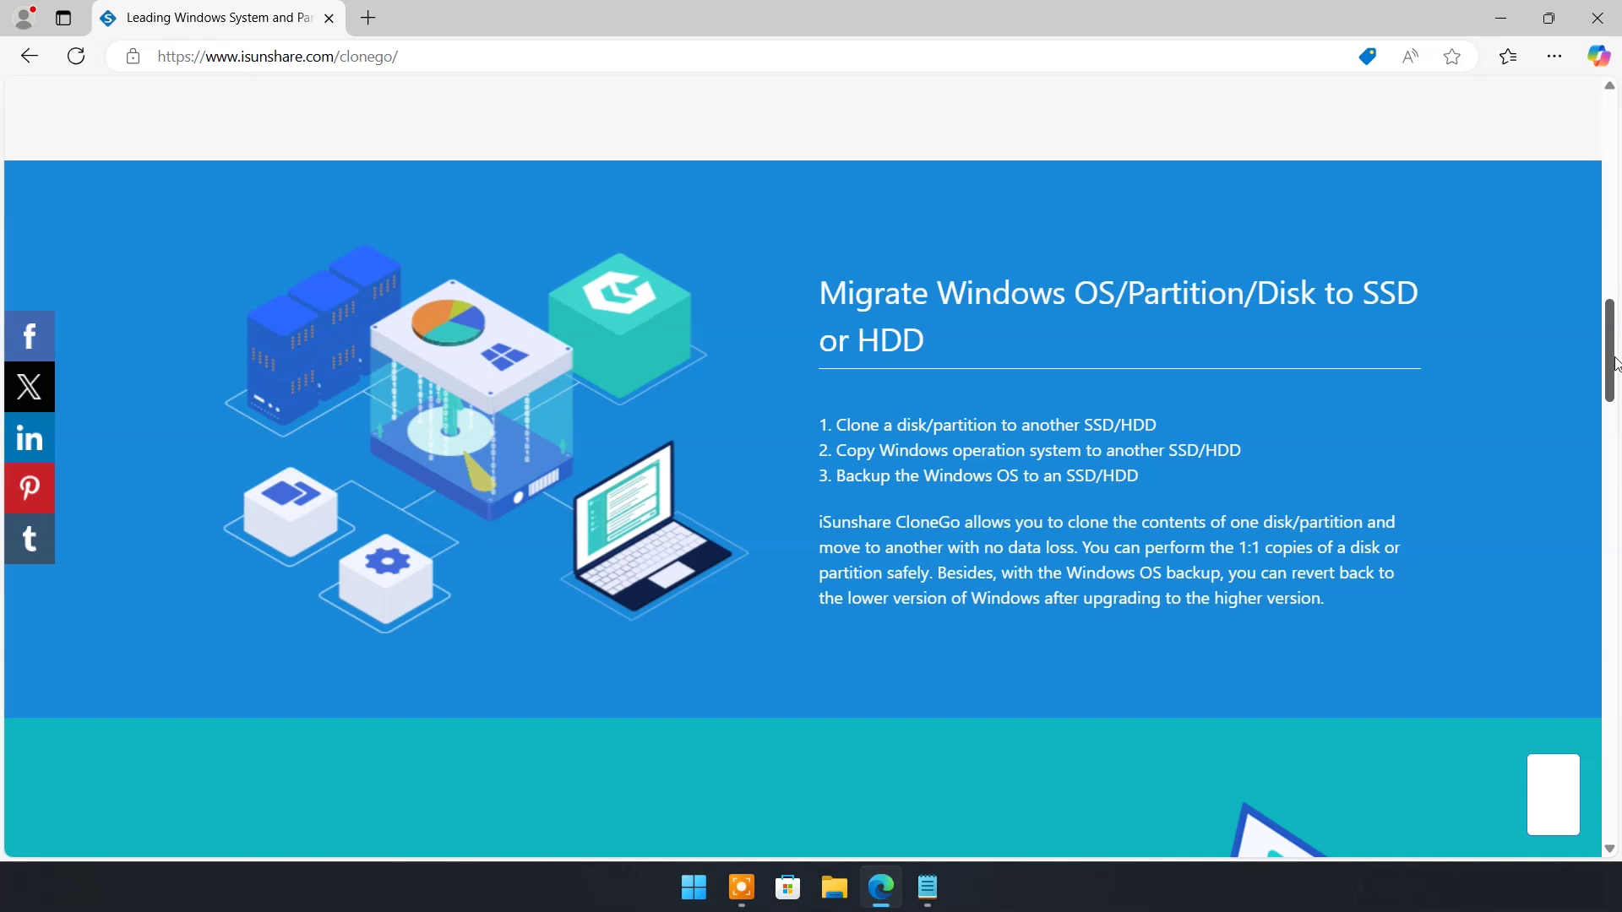
left_click_drag(1615, 364, 1616, 434)
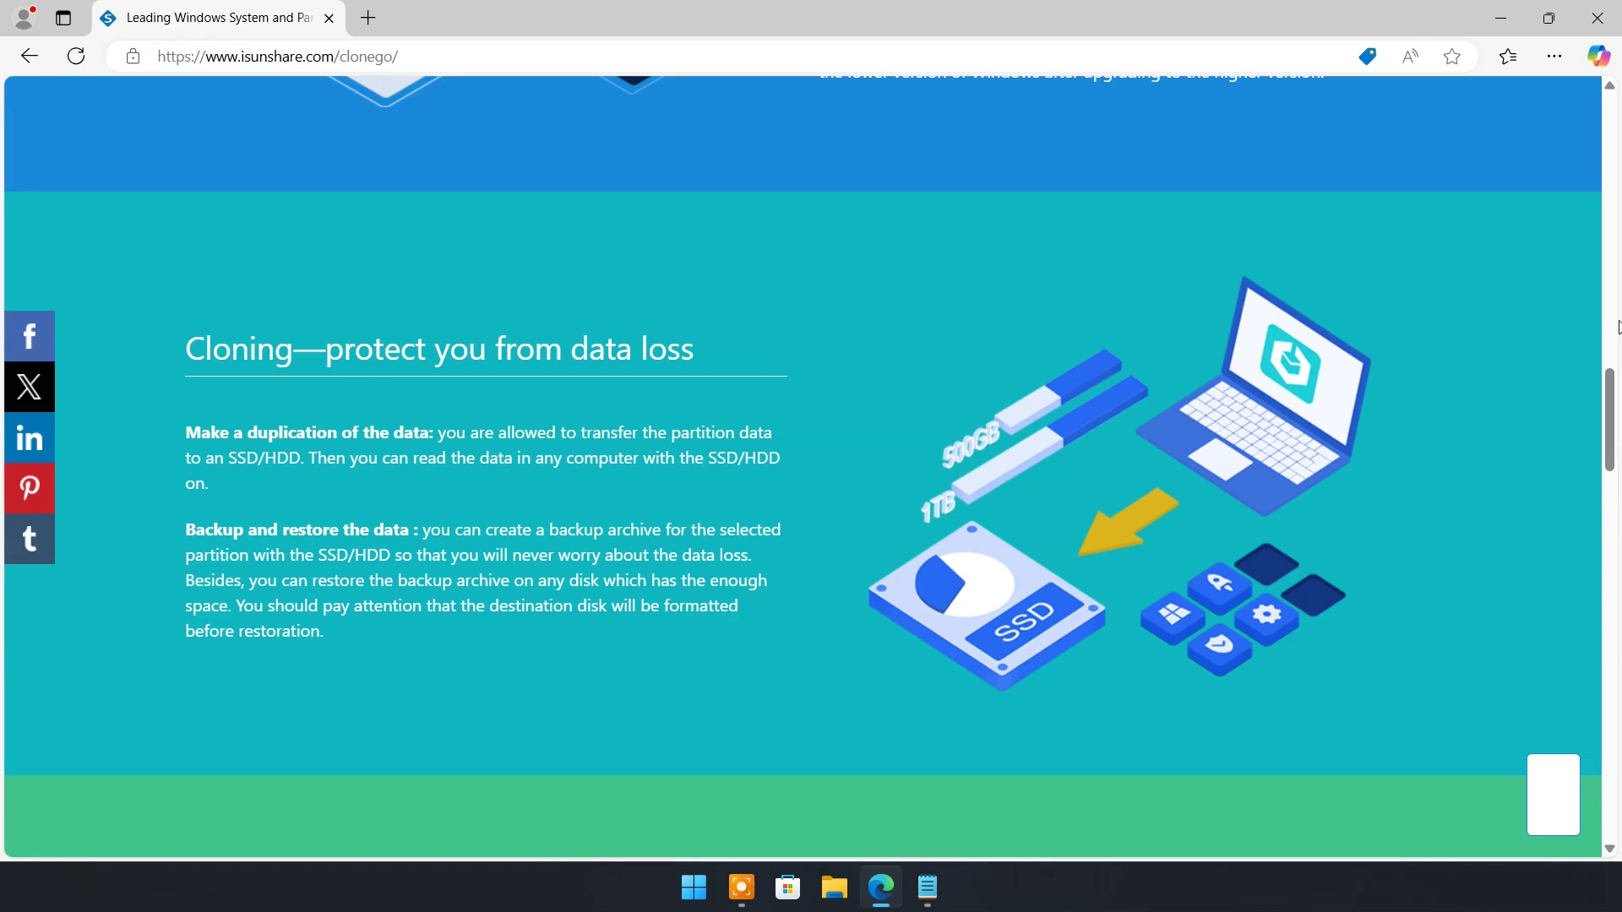
left_click_drag(1609, 393, 1610, 473)
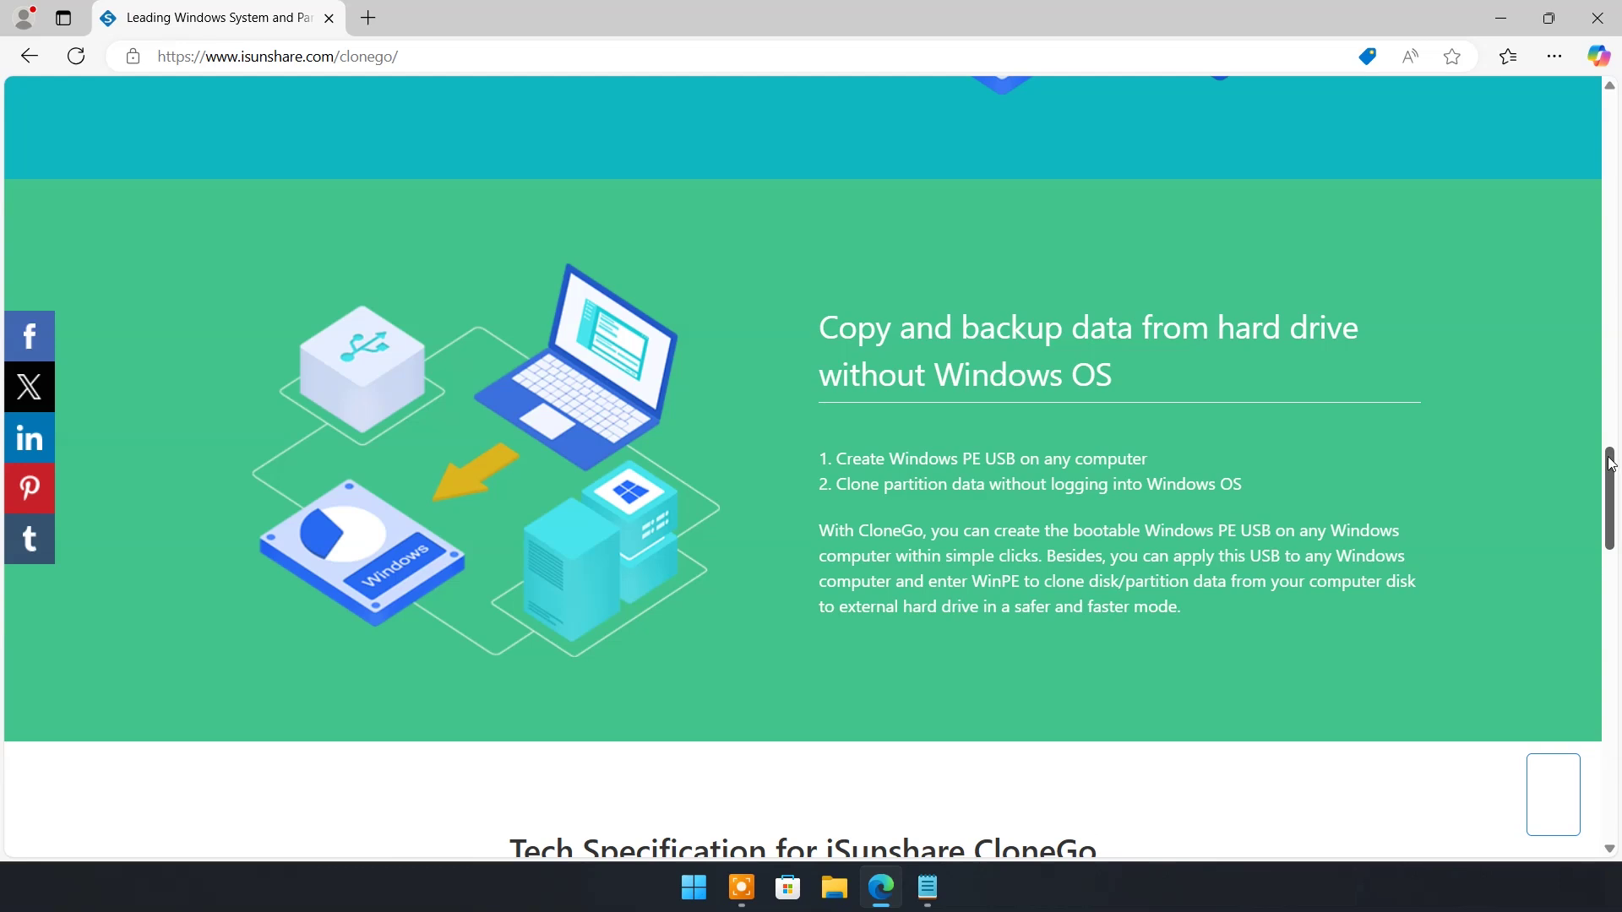
left_click_drag(1612, 471, 1617, 554)
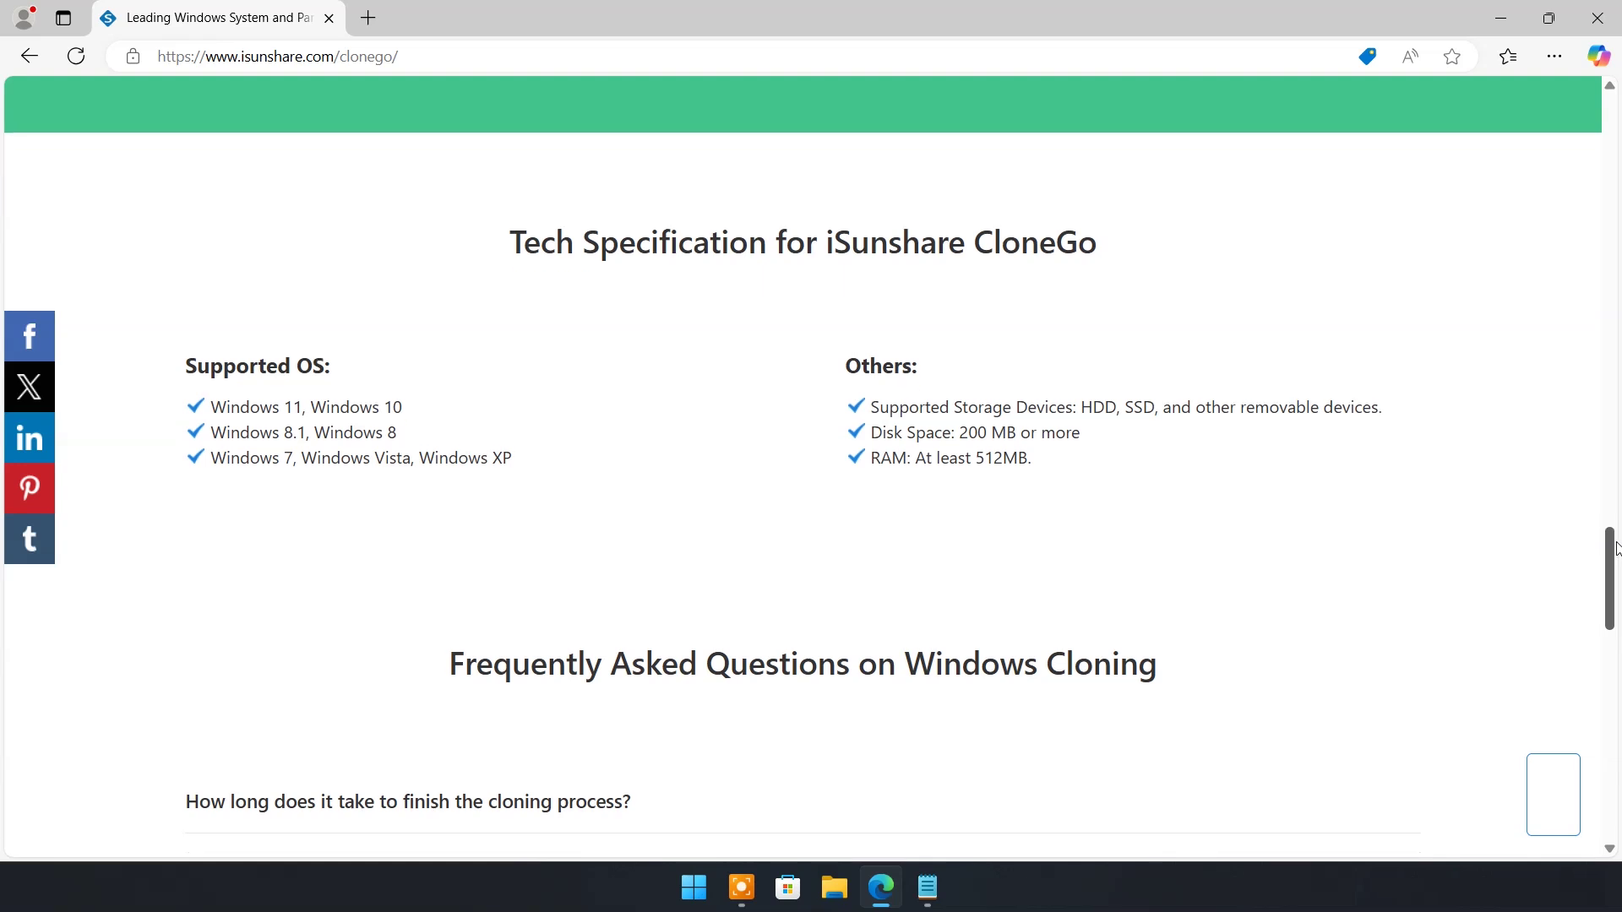
left_click_drag(1615, 539, 1595, 127)
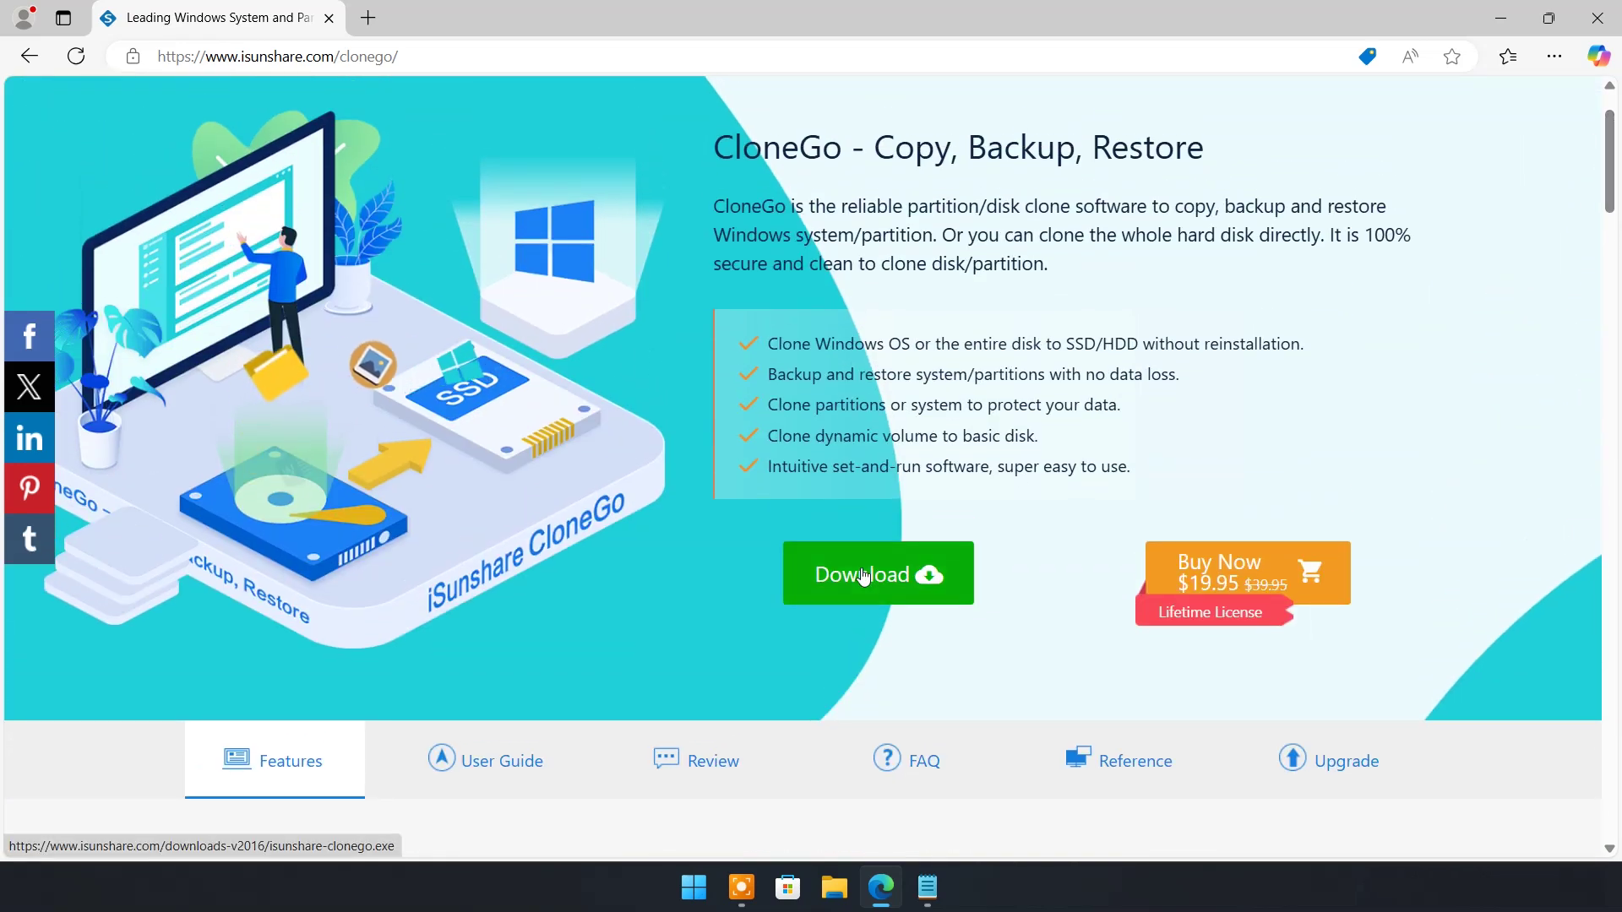
Download isunshare-clonego.exe from the iSunshare site and run the installer.
left_click(862, 575)
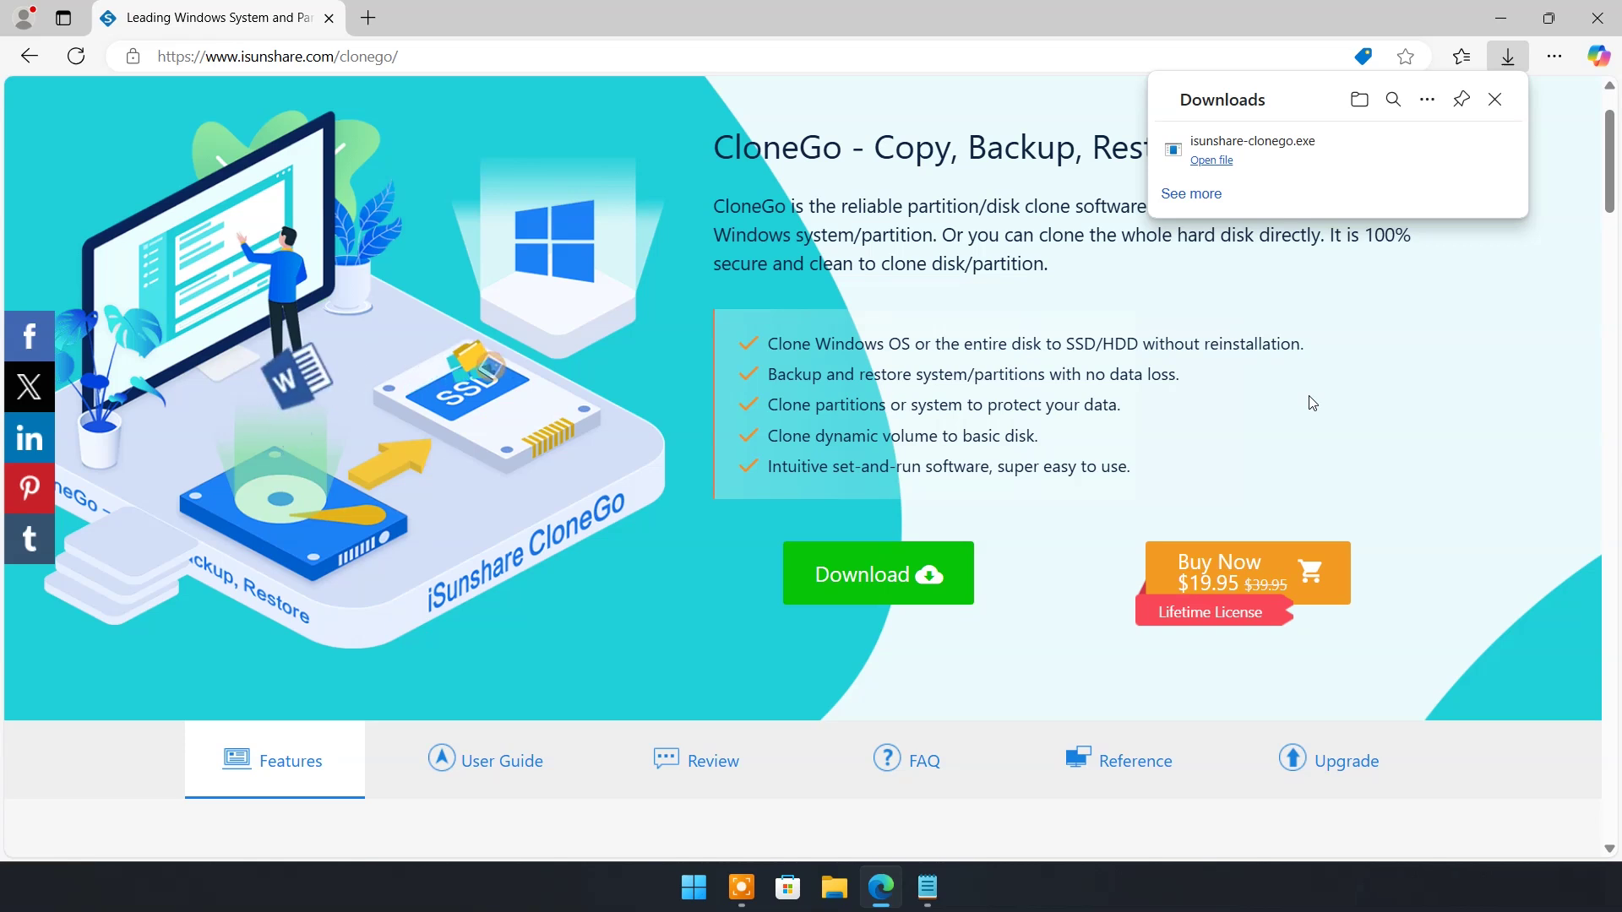
left_click(1211, 160)
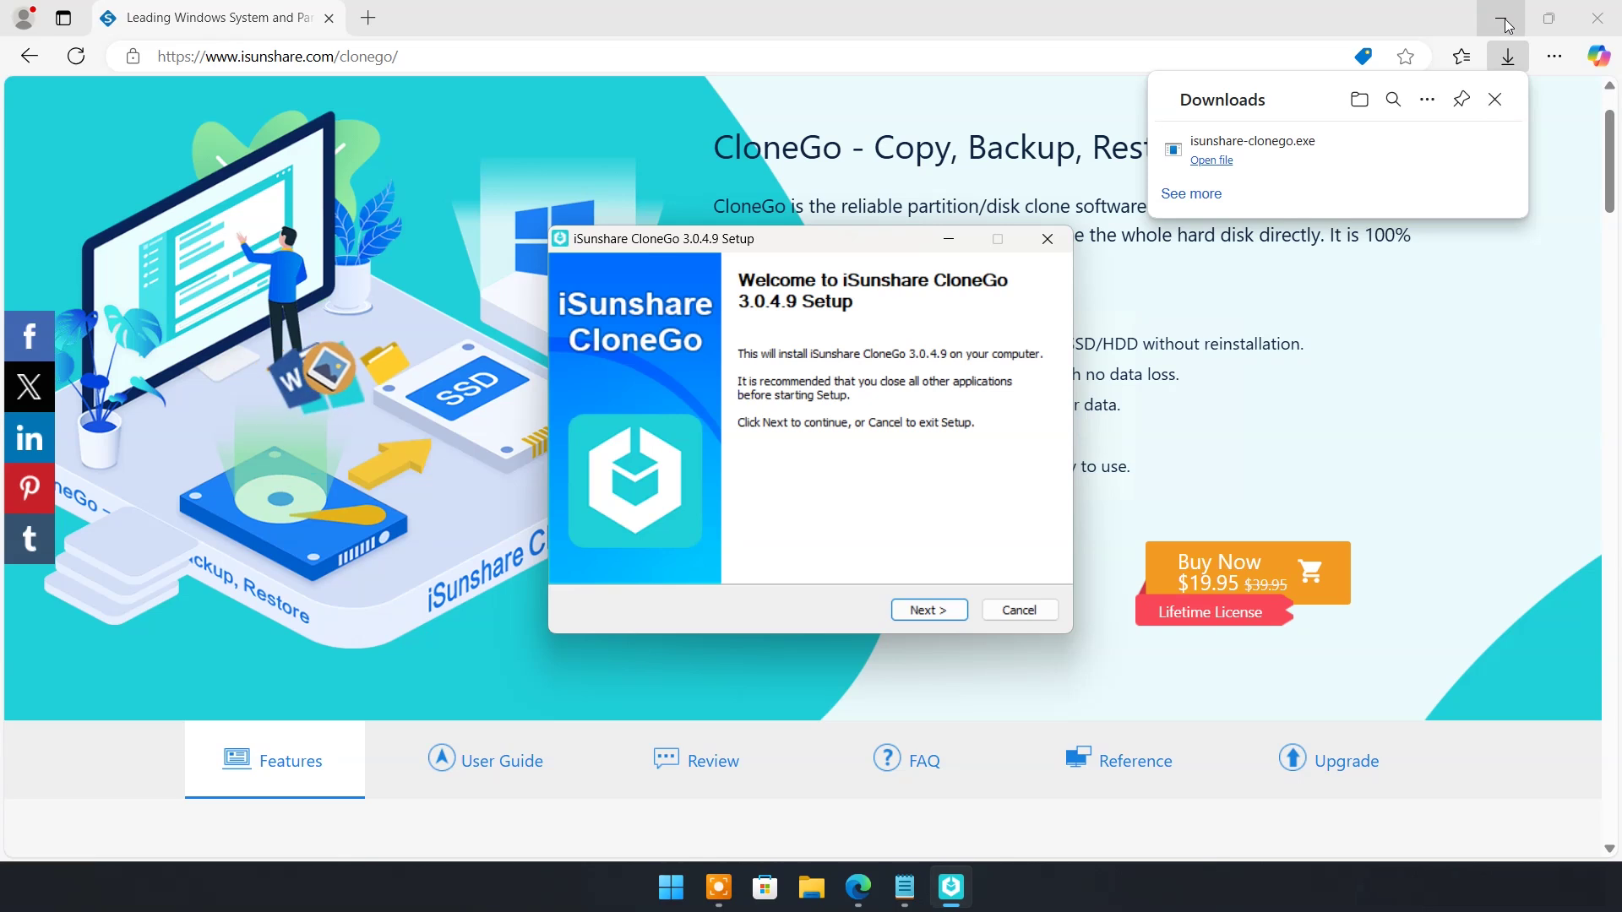
Install CloneGo 3.0.4.9 in the default folder, accept the licence, and skip the website.
left_click(1501, 17)
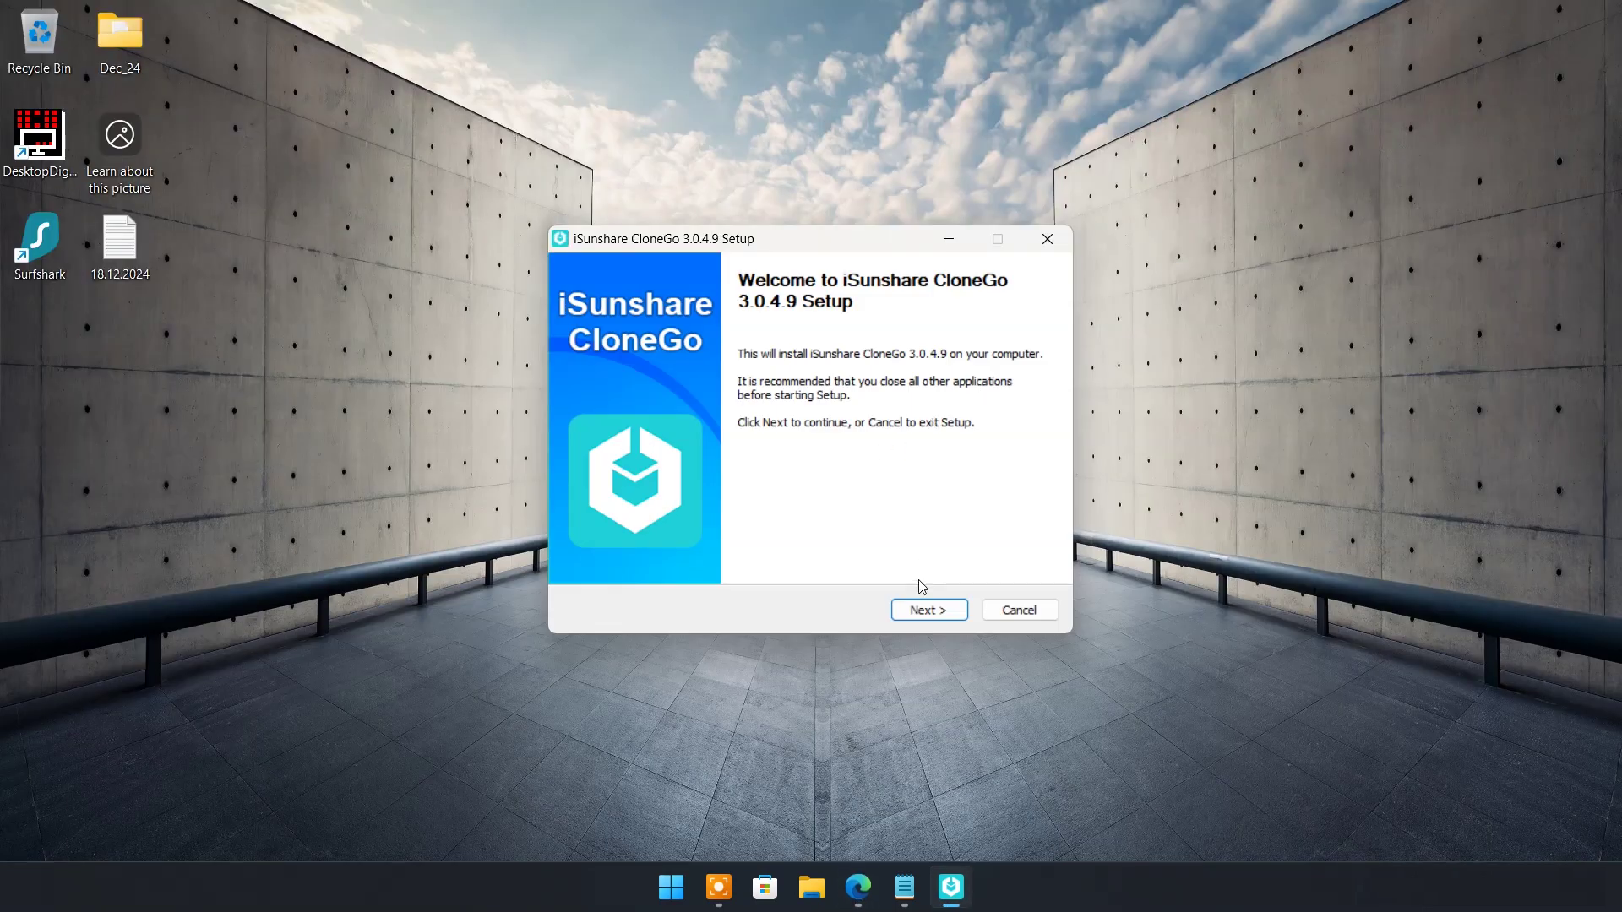
left_click(936, 614)
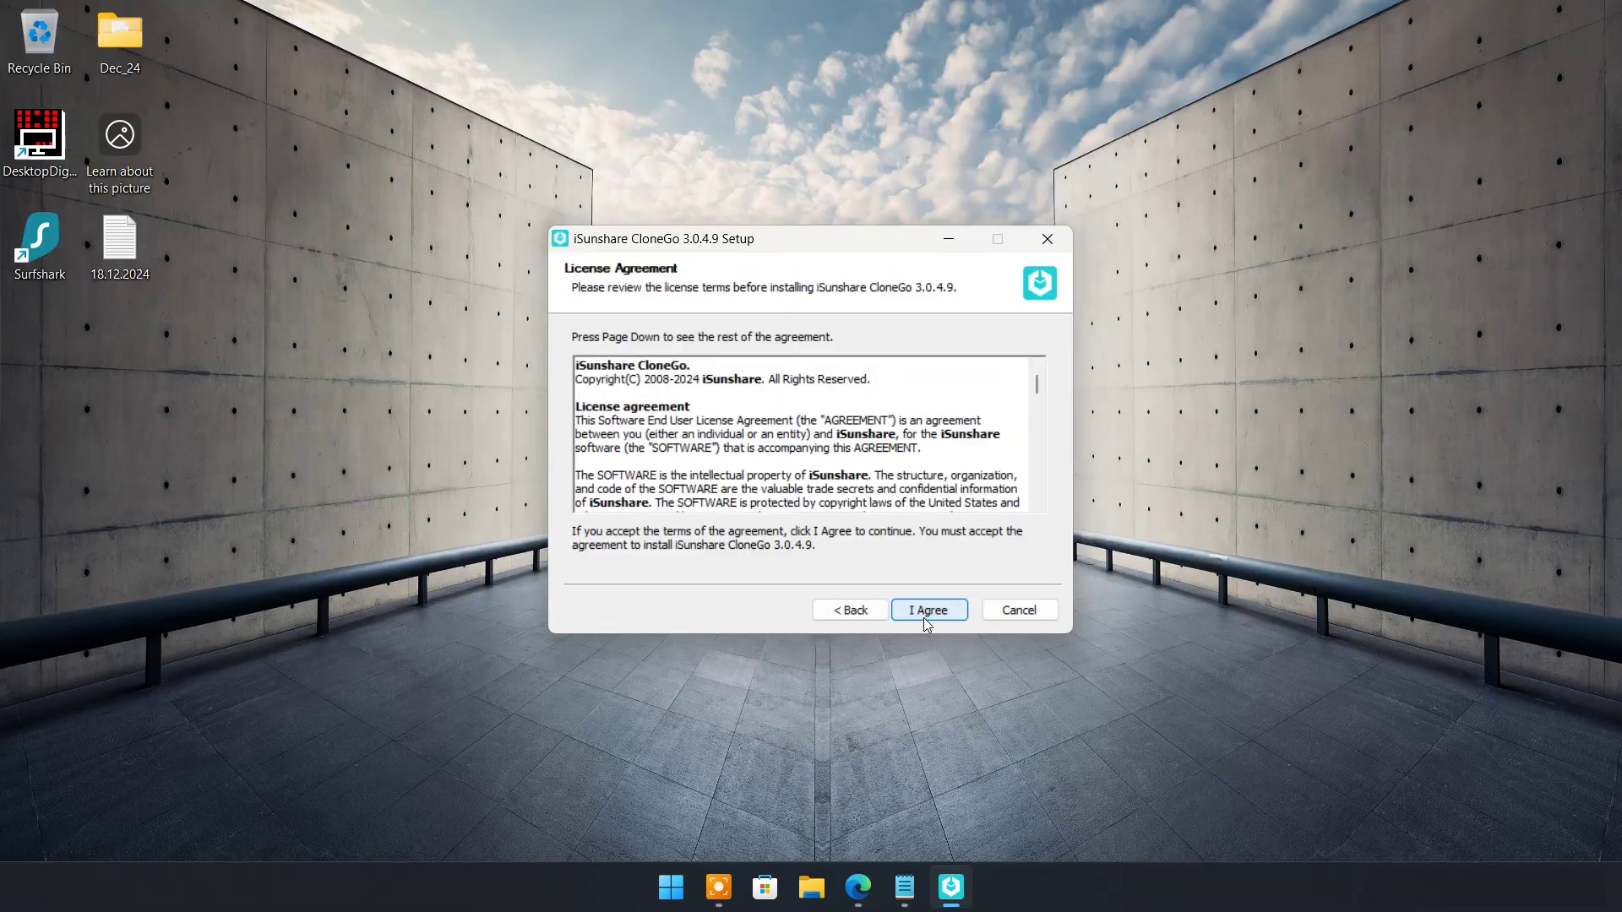
left_click(928, 622)
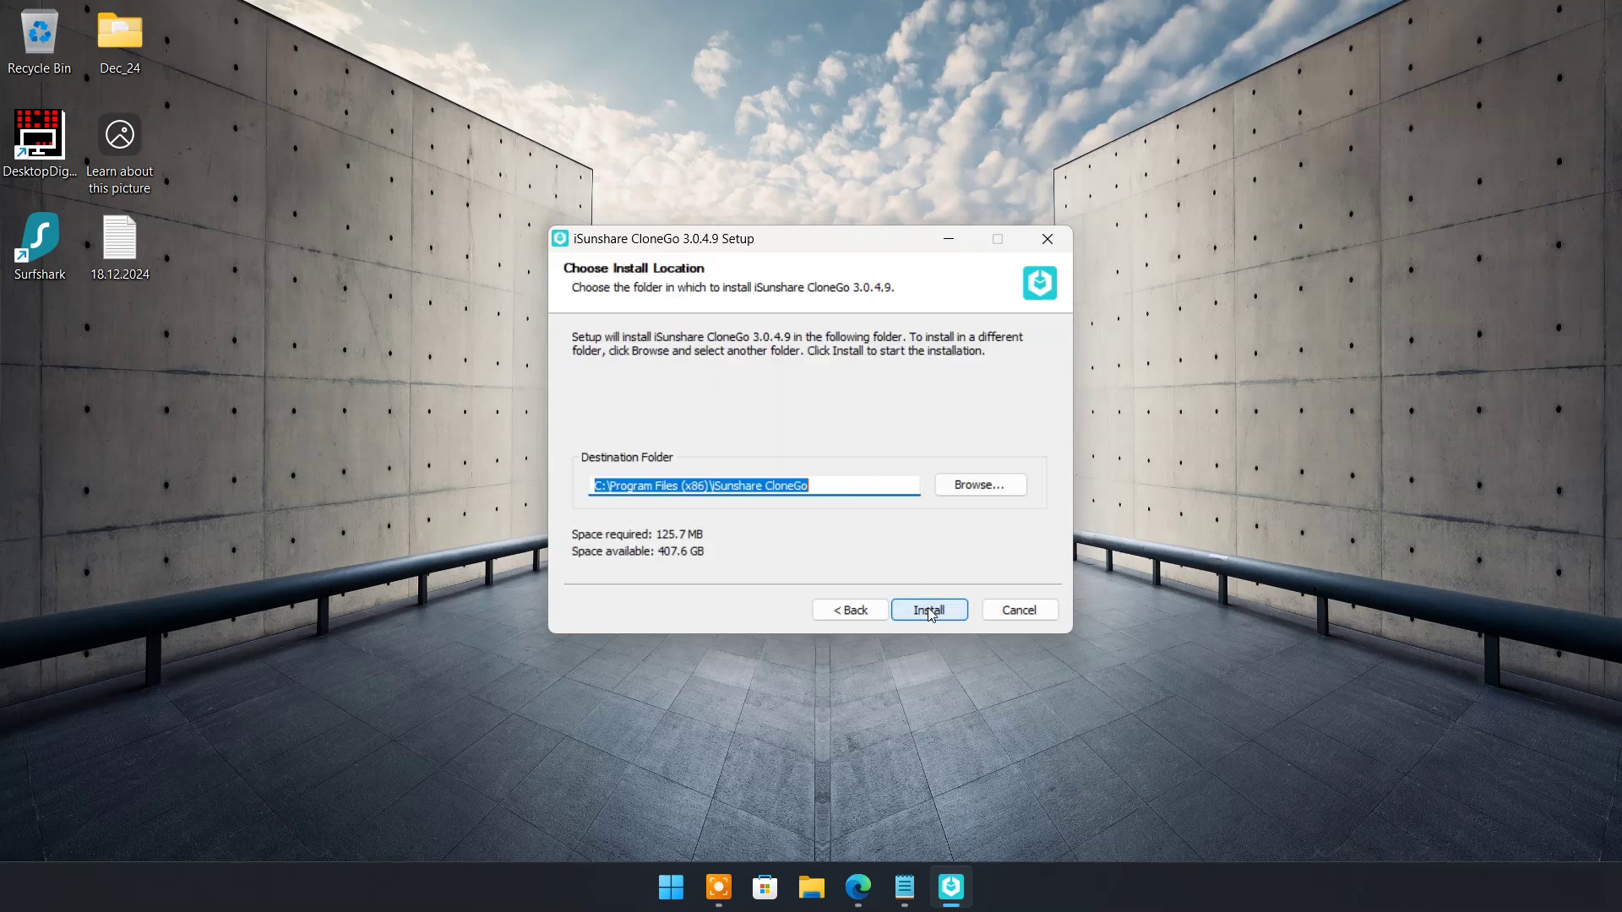
left_click(940, 611)
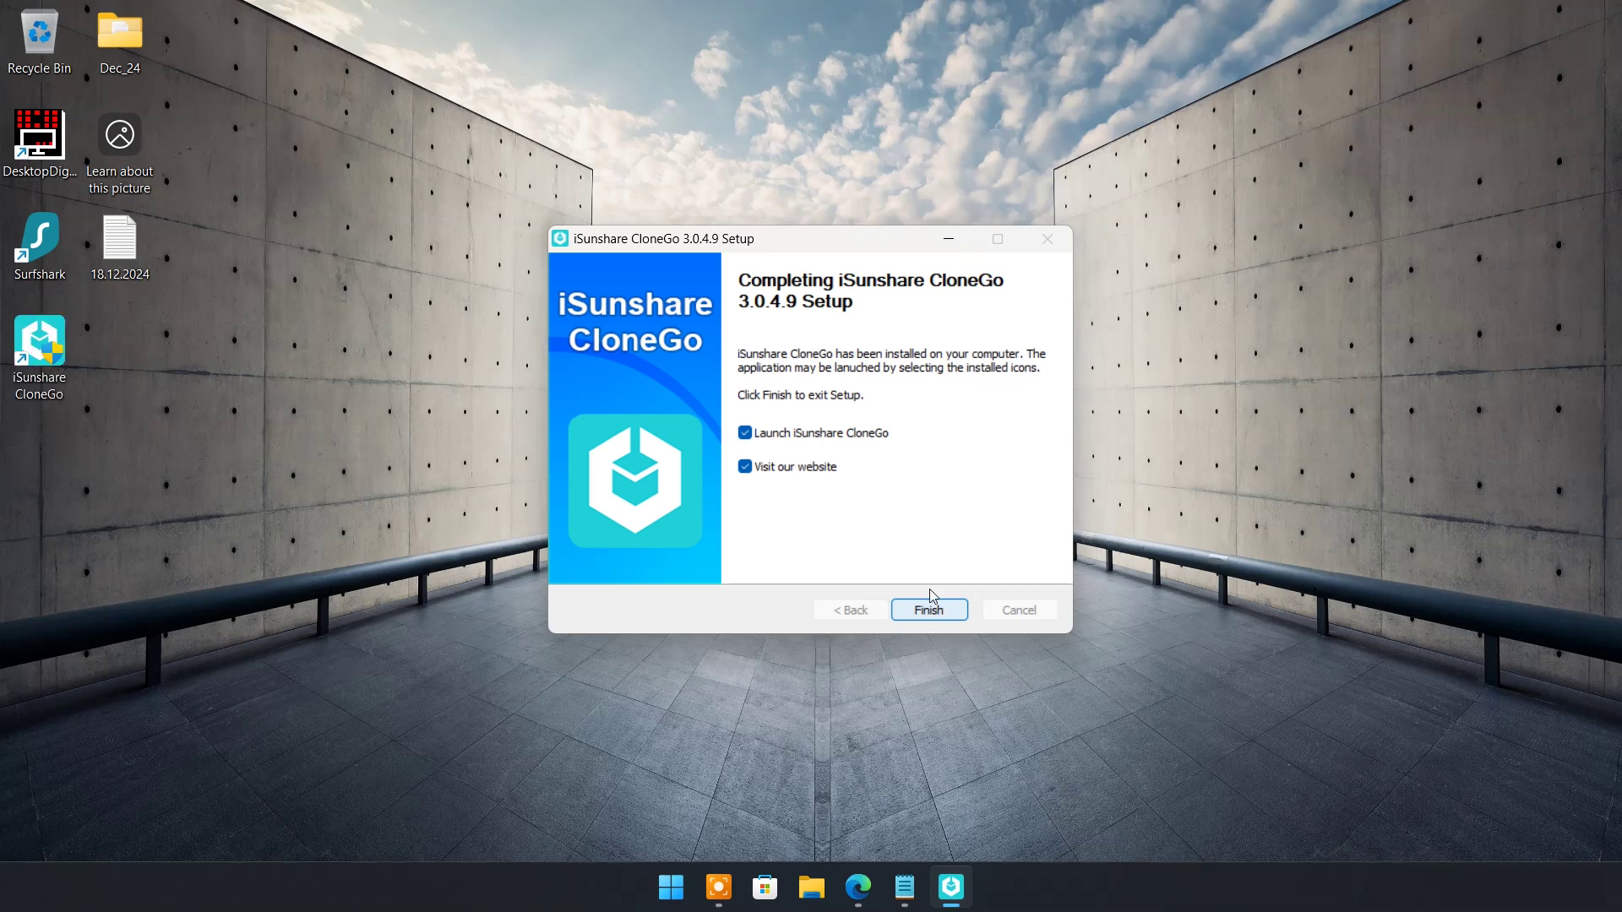
left_click(747, 471)
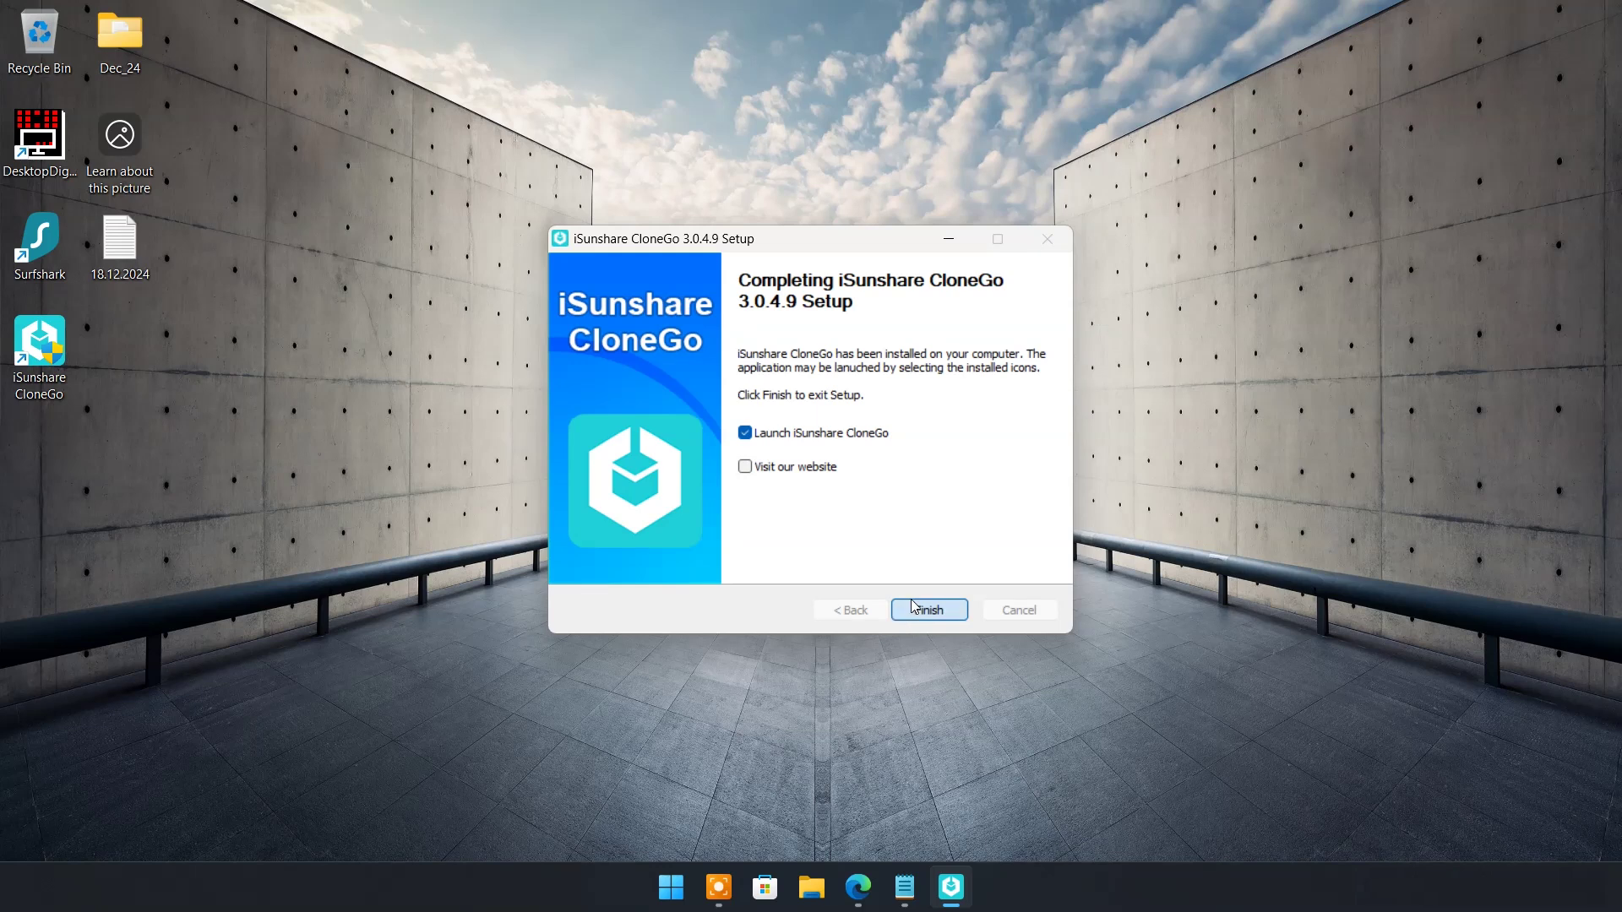
key("Return")
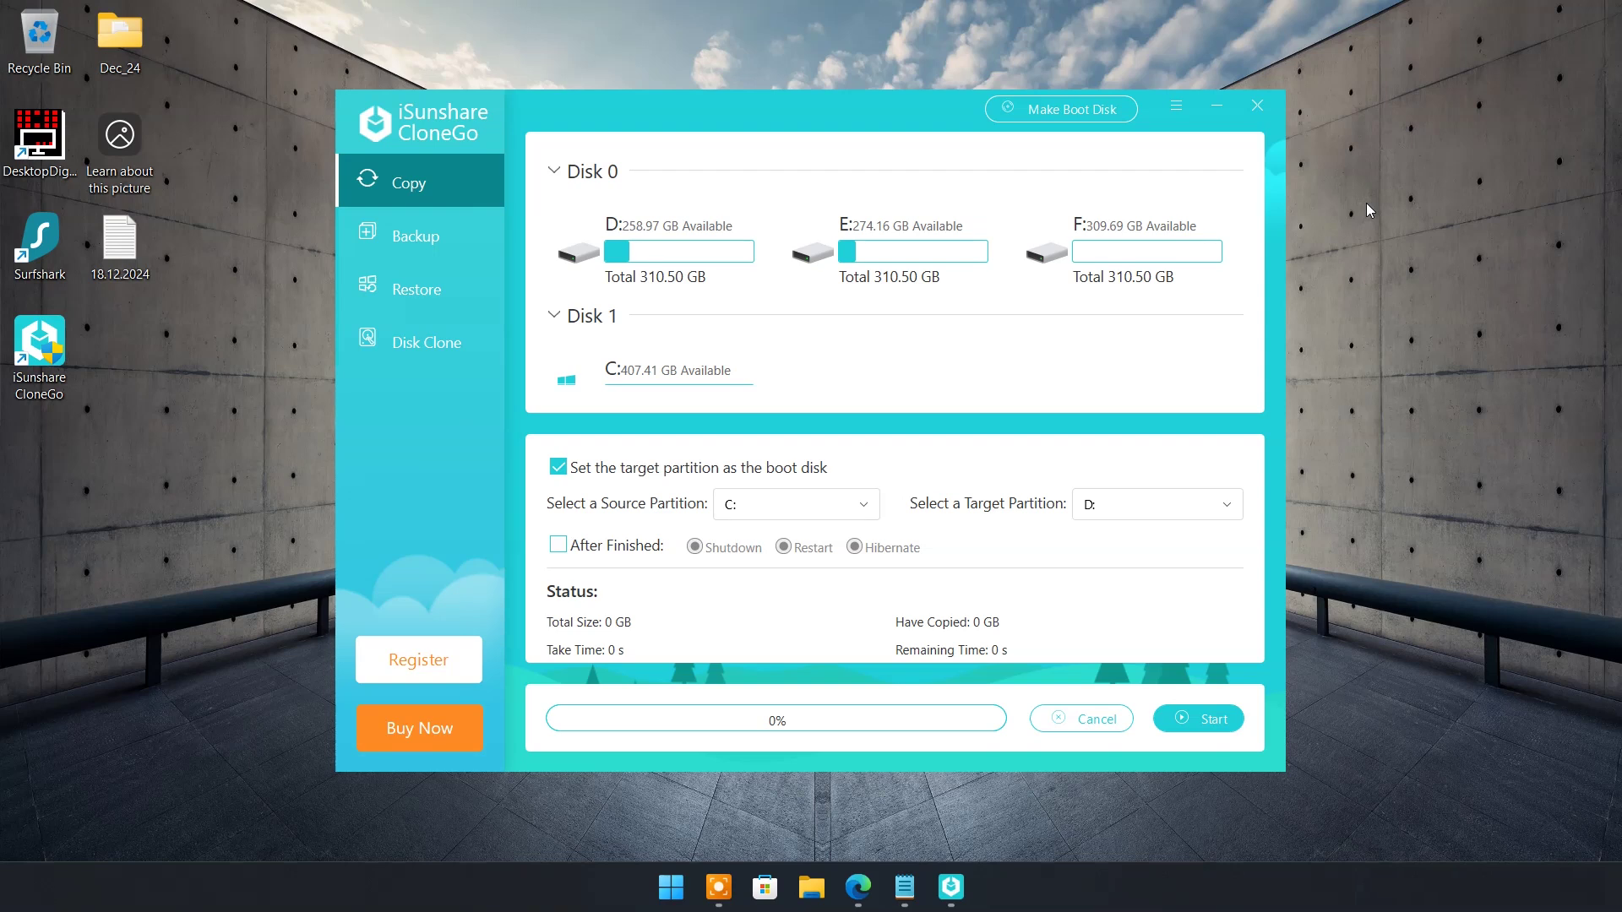
scroll(626, 221, "down", 1)
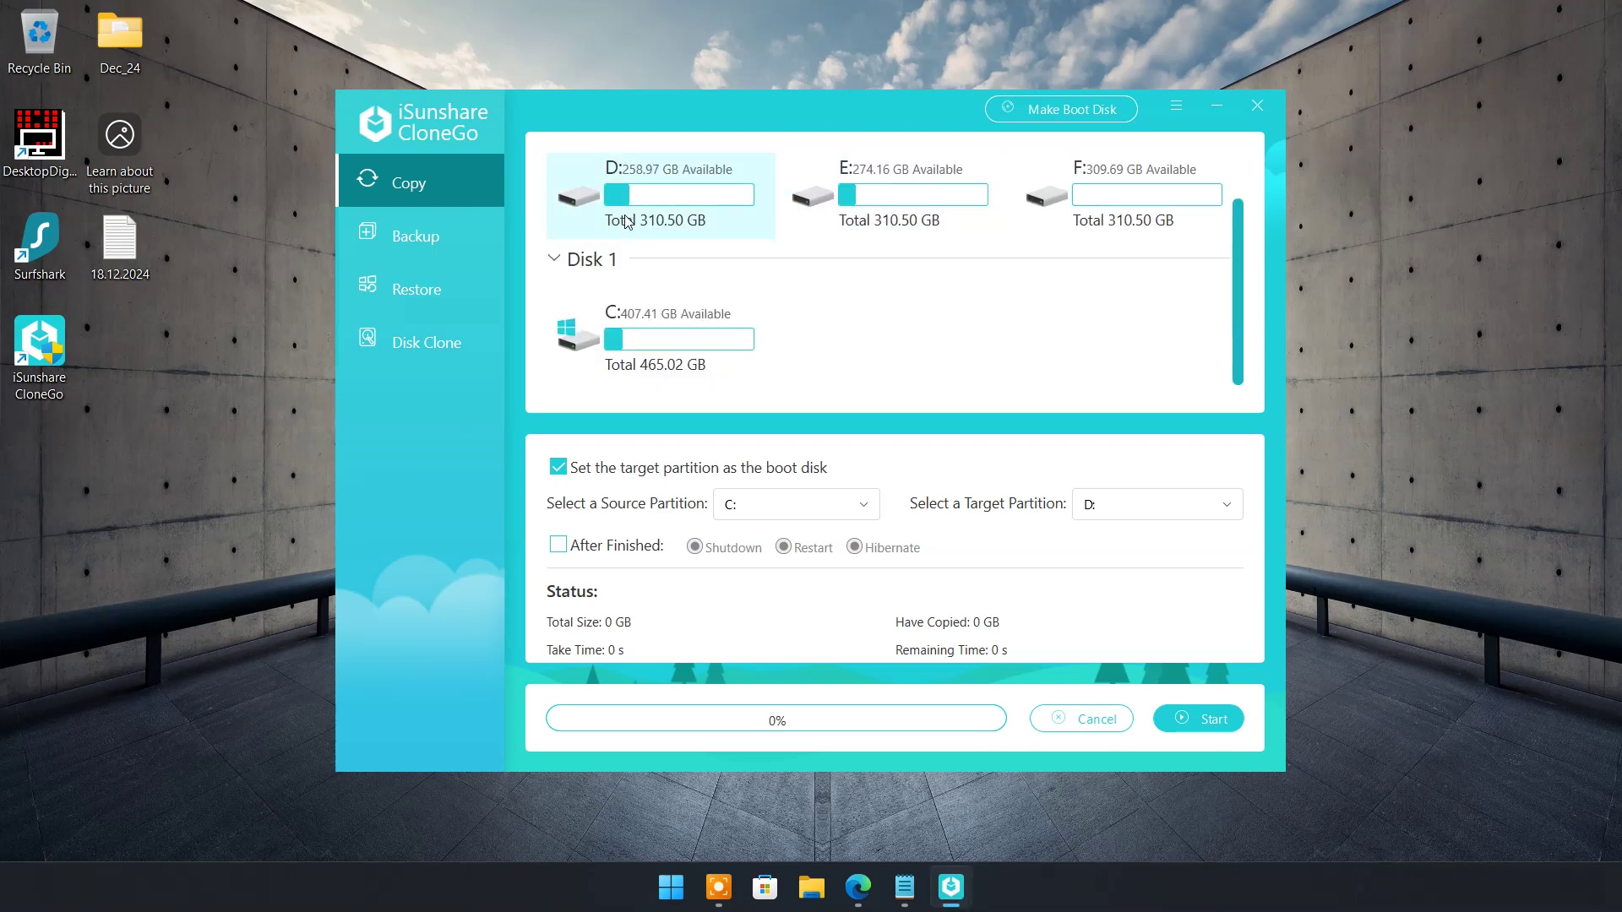
scroll(604, 228, "up", 1)
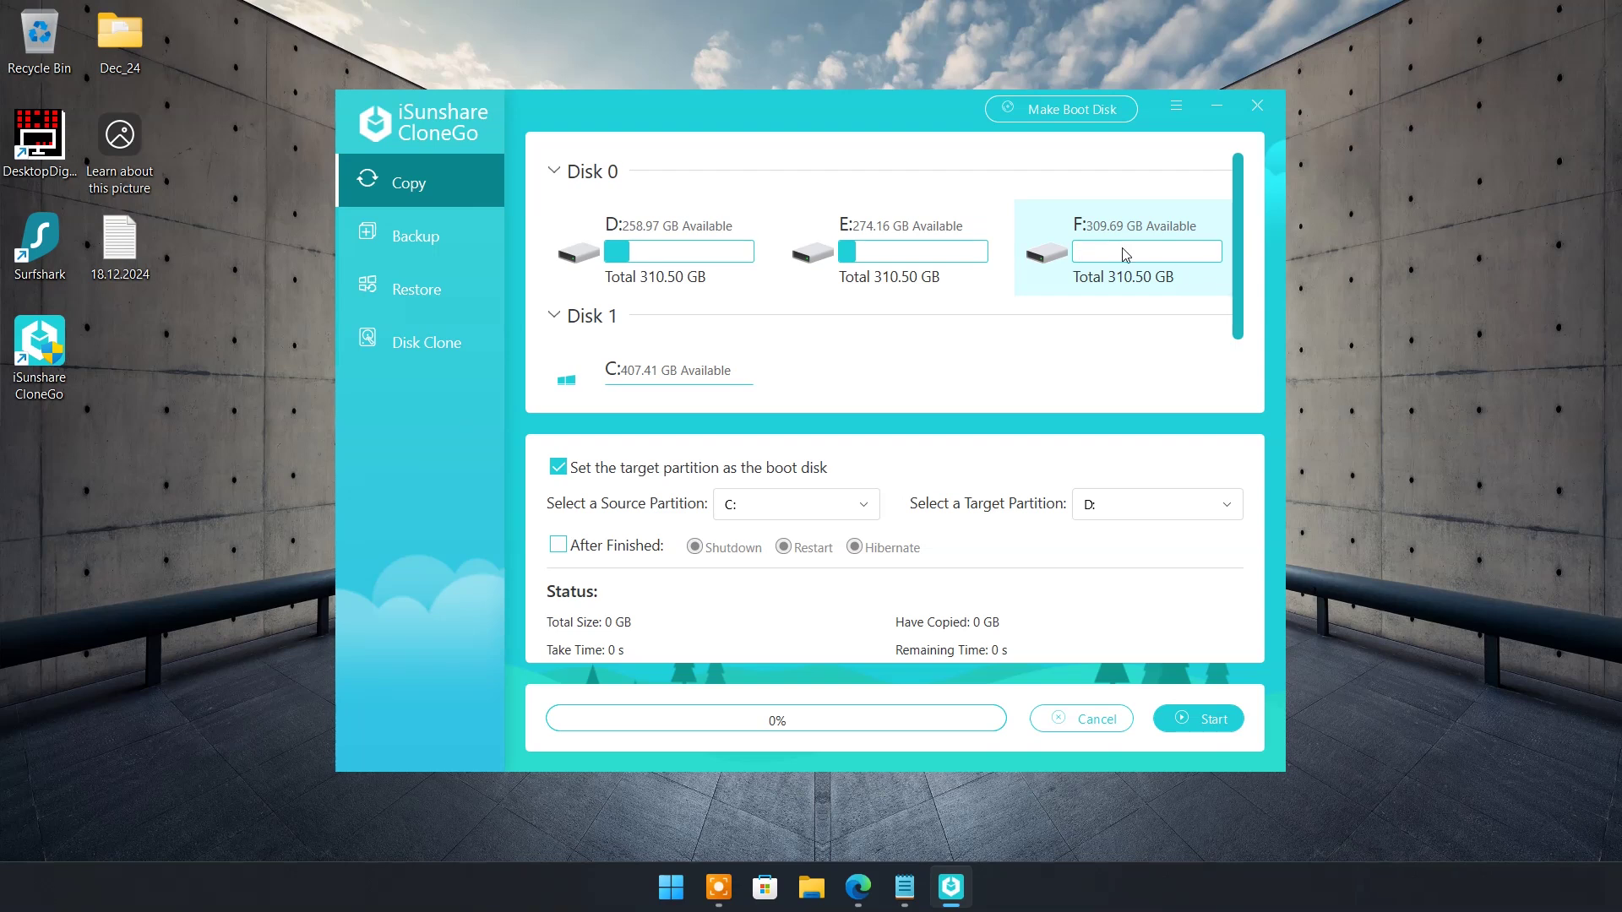
scroll(1043, 266, "down", 1)
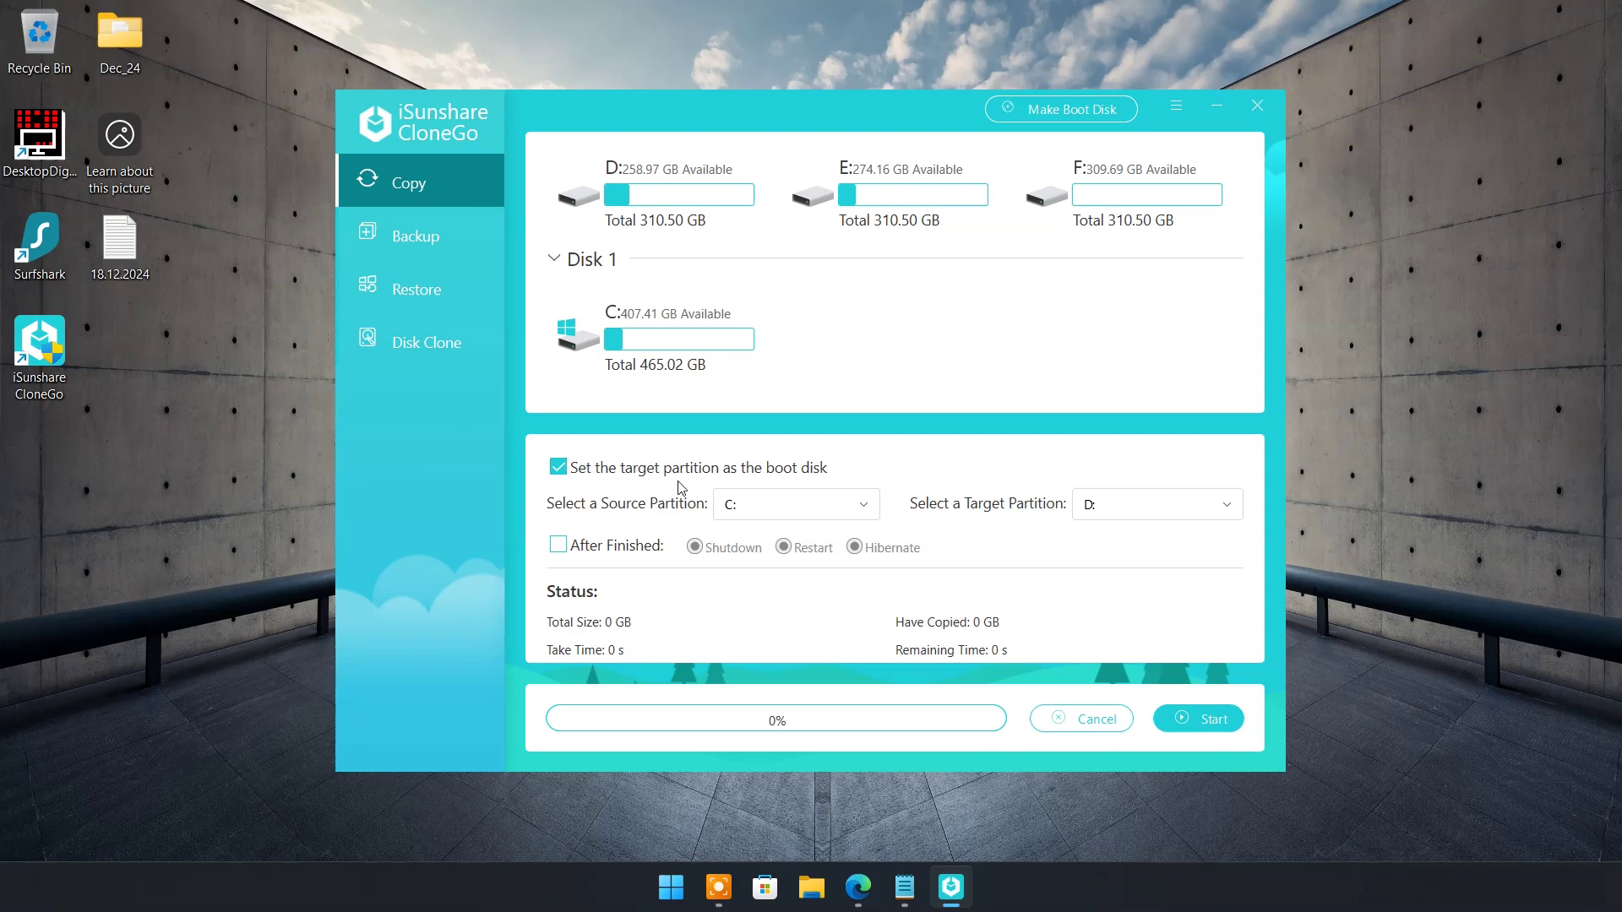
Keep the boot-disk option on, leave C: as source, and pick F: as the target partition.
left_click(560, 472)
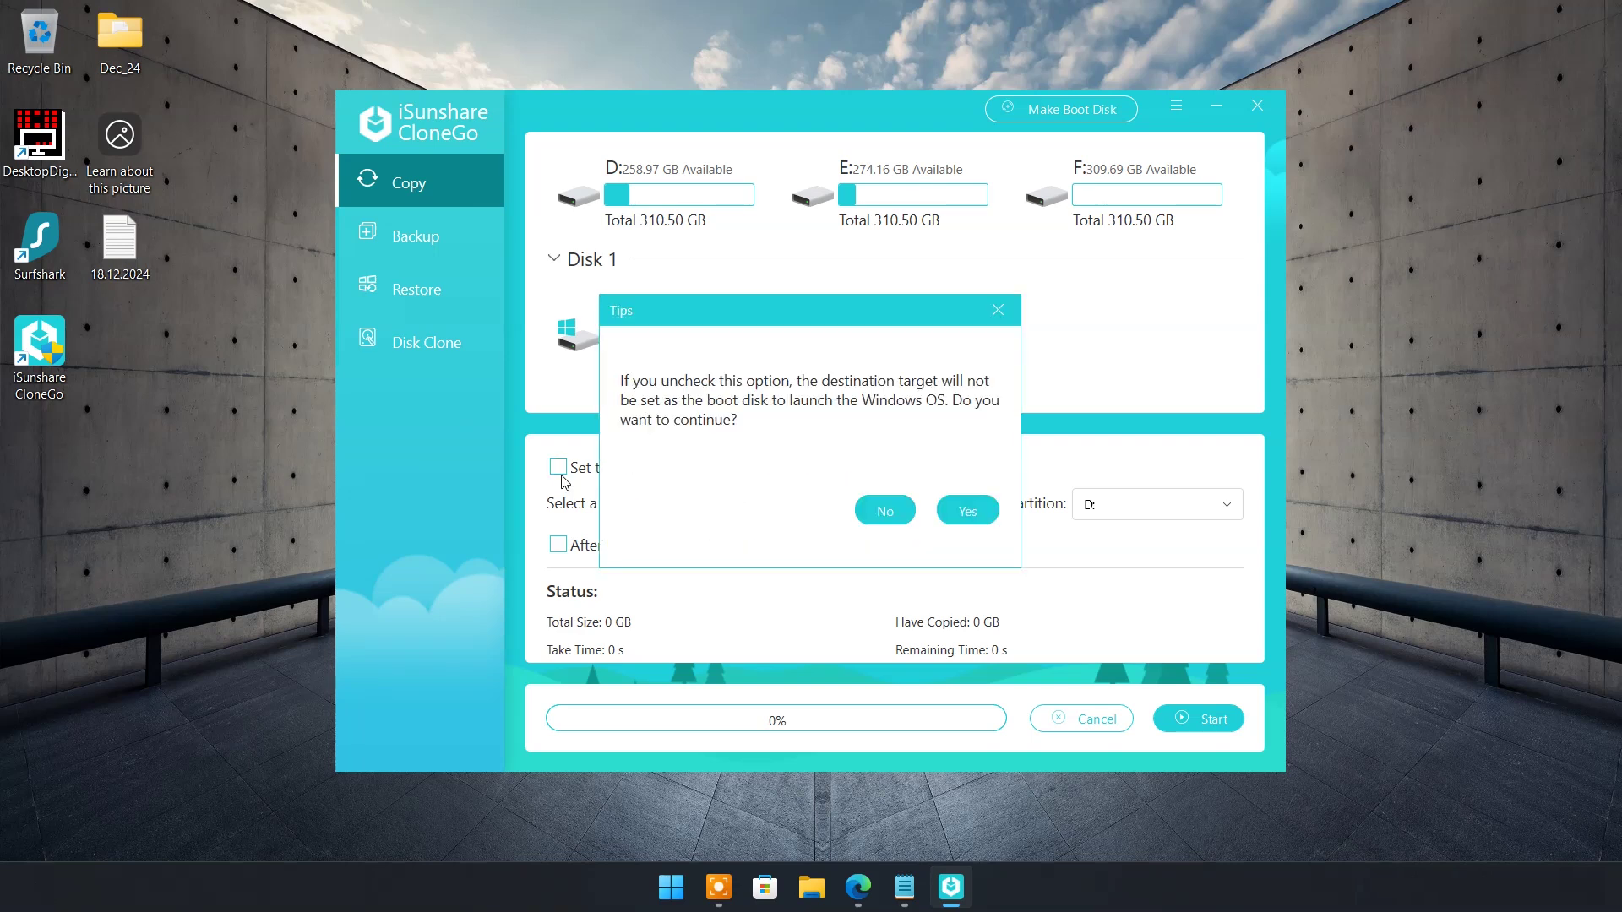
left_click(883, 511)
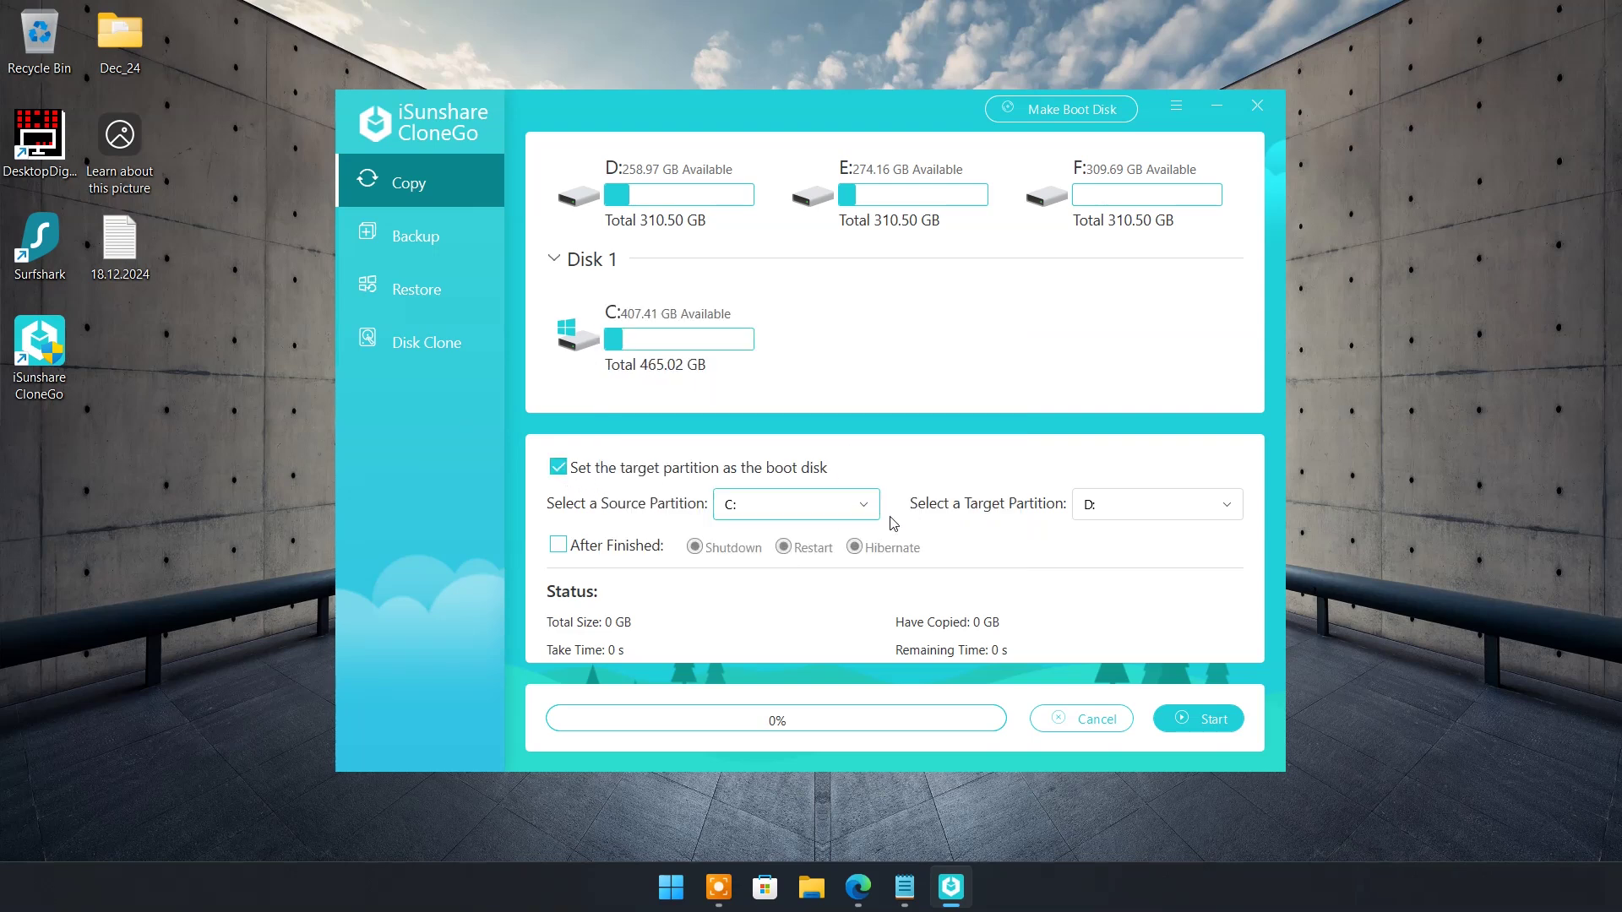
left_click(863, 511)
left_click(863, 511)
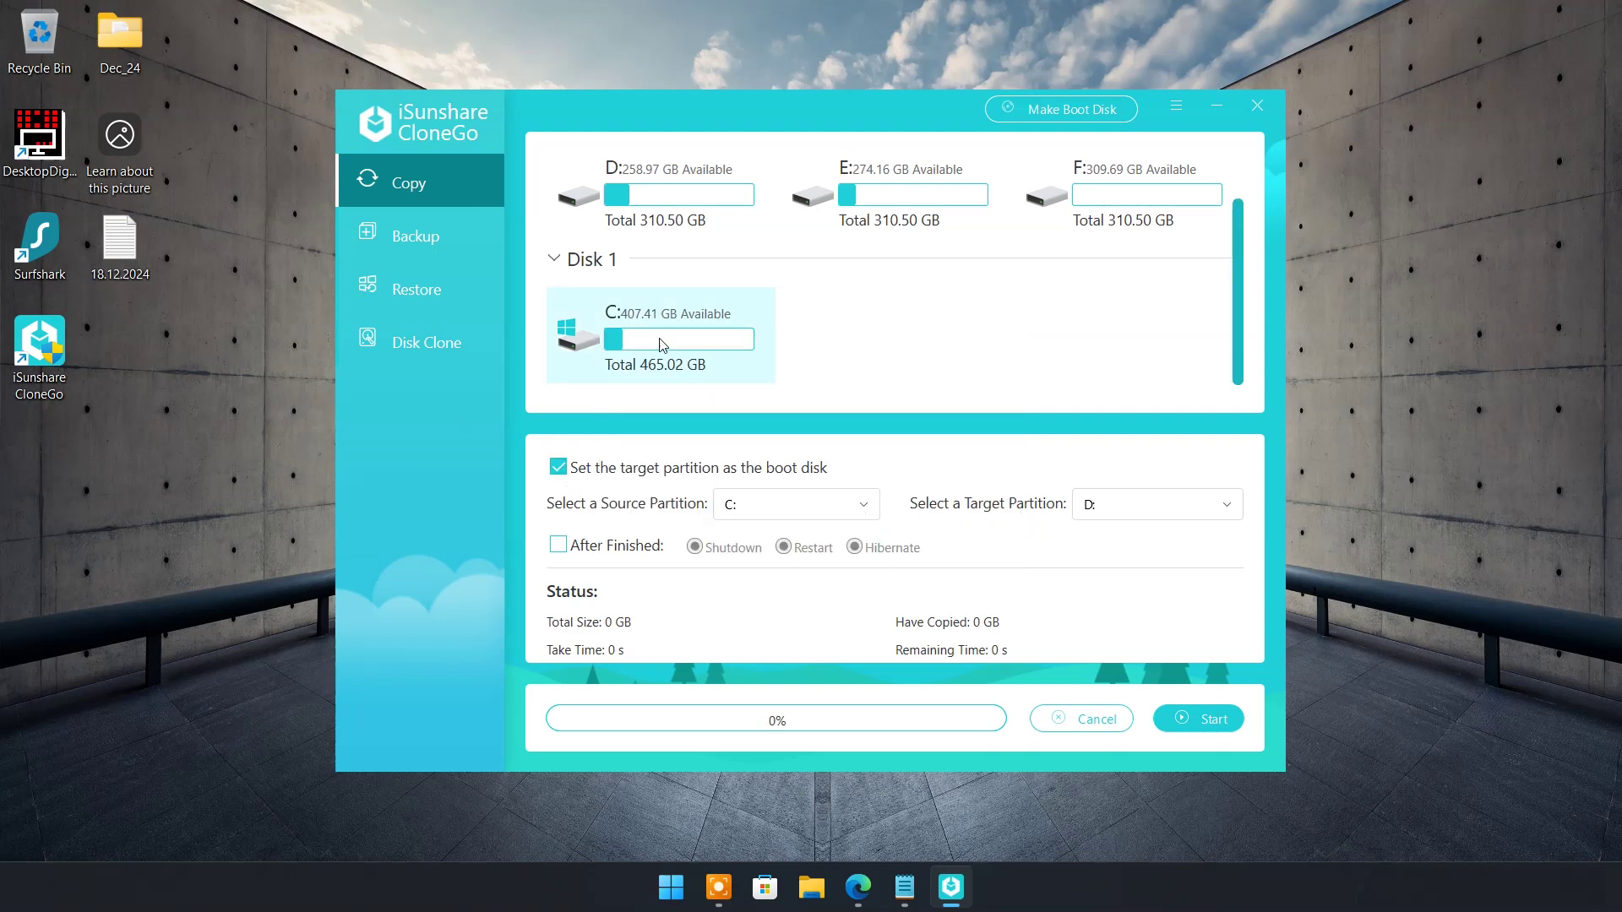
left_click(1193, 515)
left_click(1091, 583)
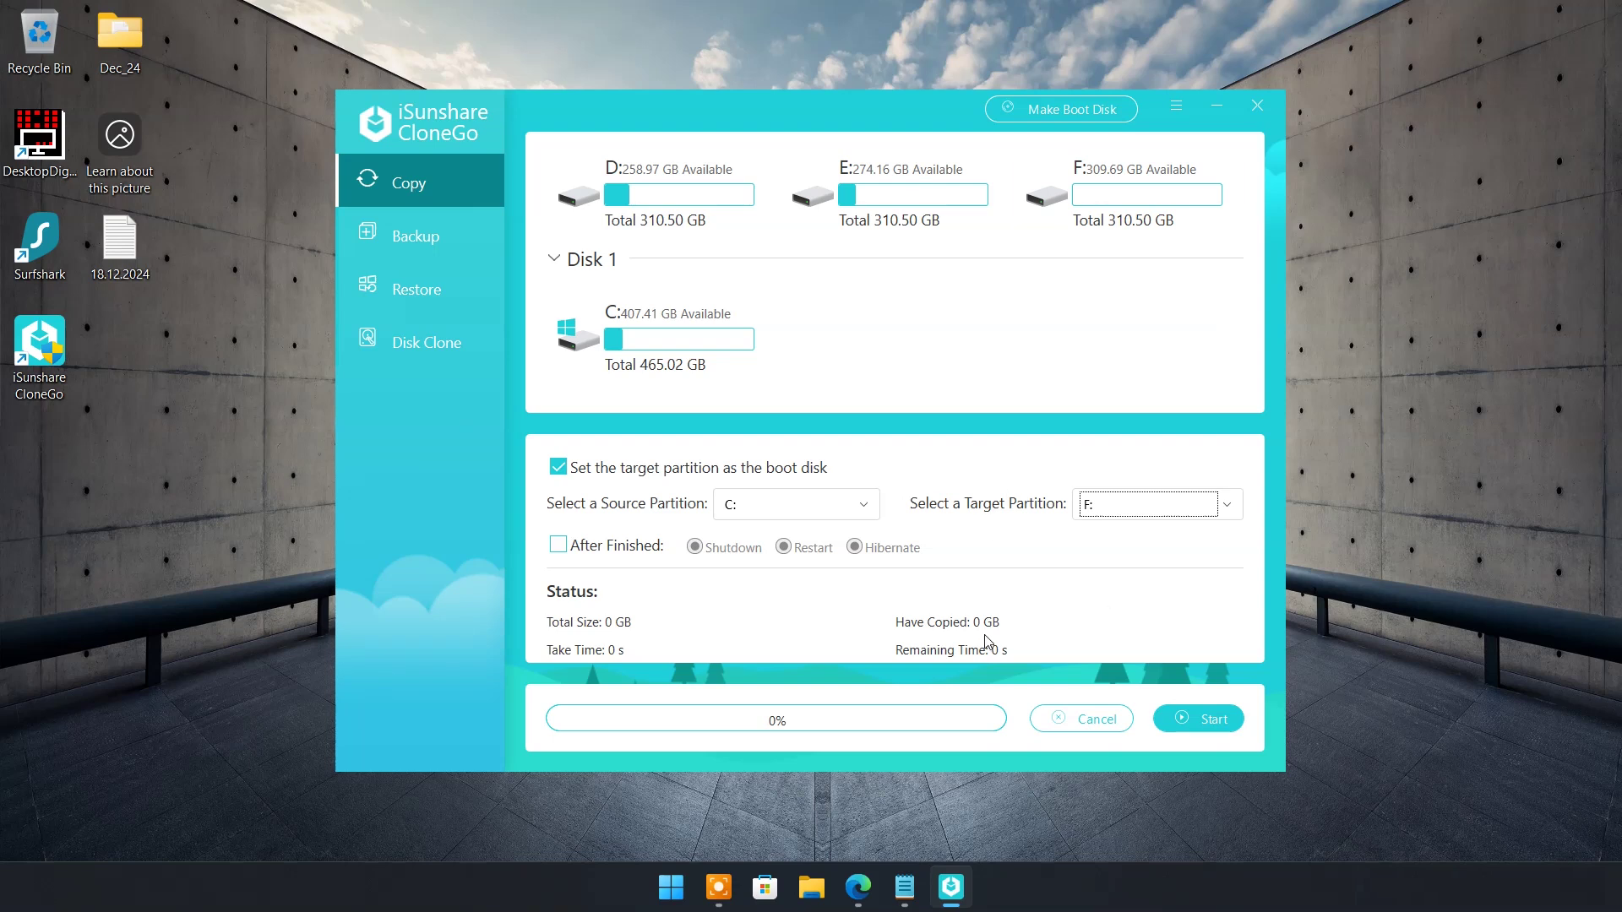
Copy C: onto F:, confirming the overwrite of the target, and dismiss the completion message.
left_click(1189, 725)
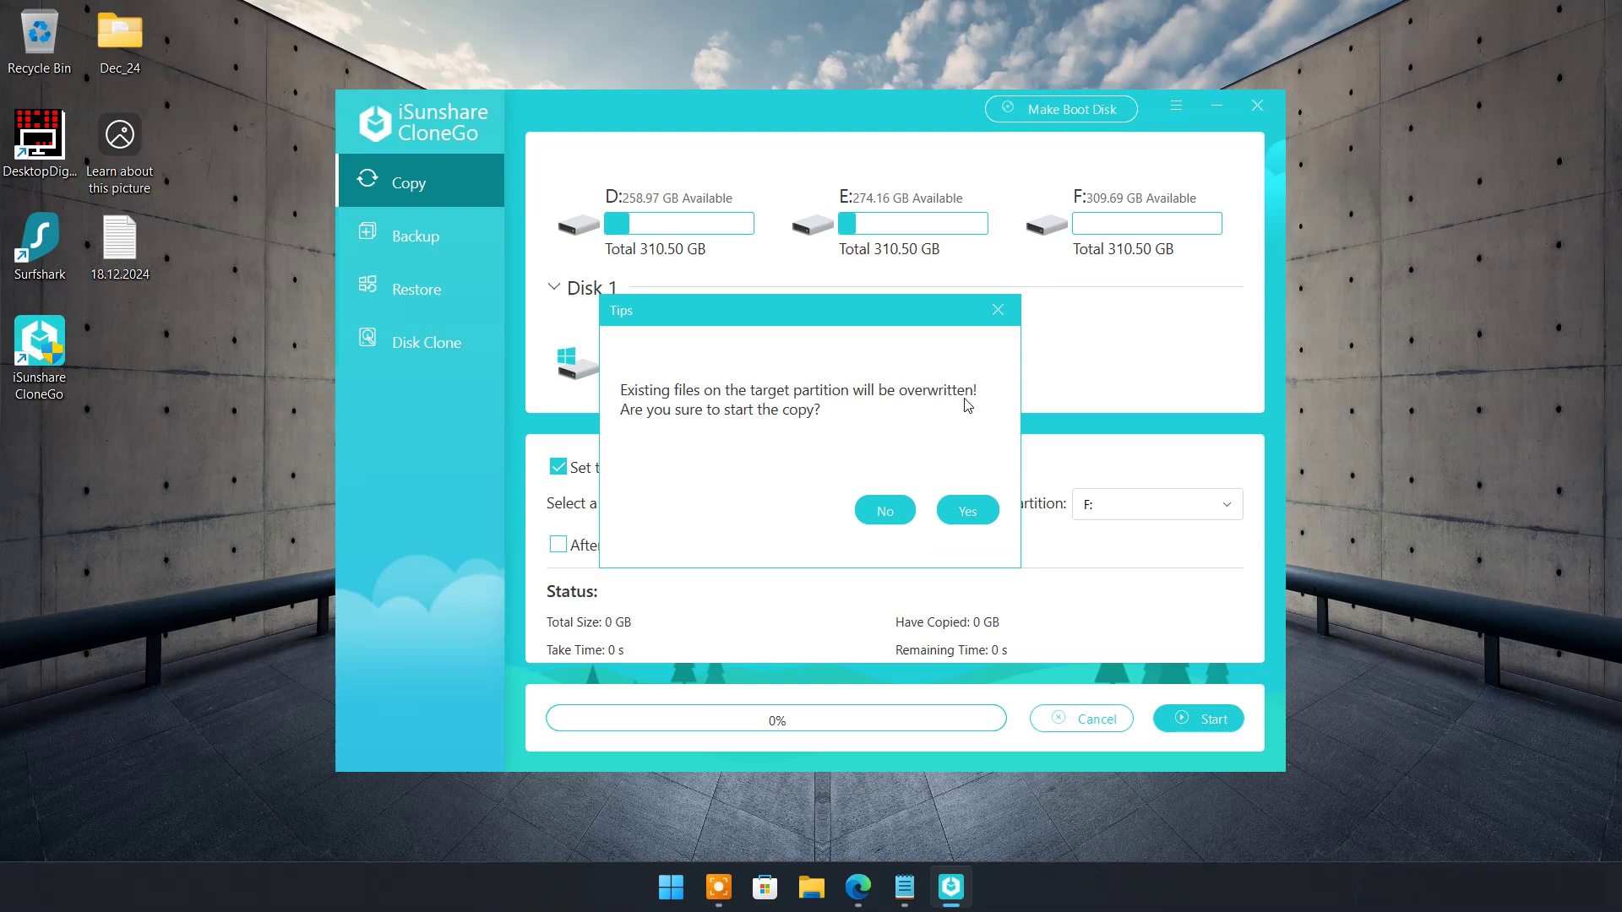
left_click(966, 512)
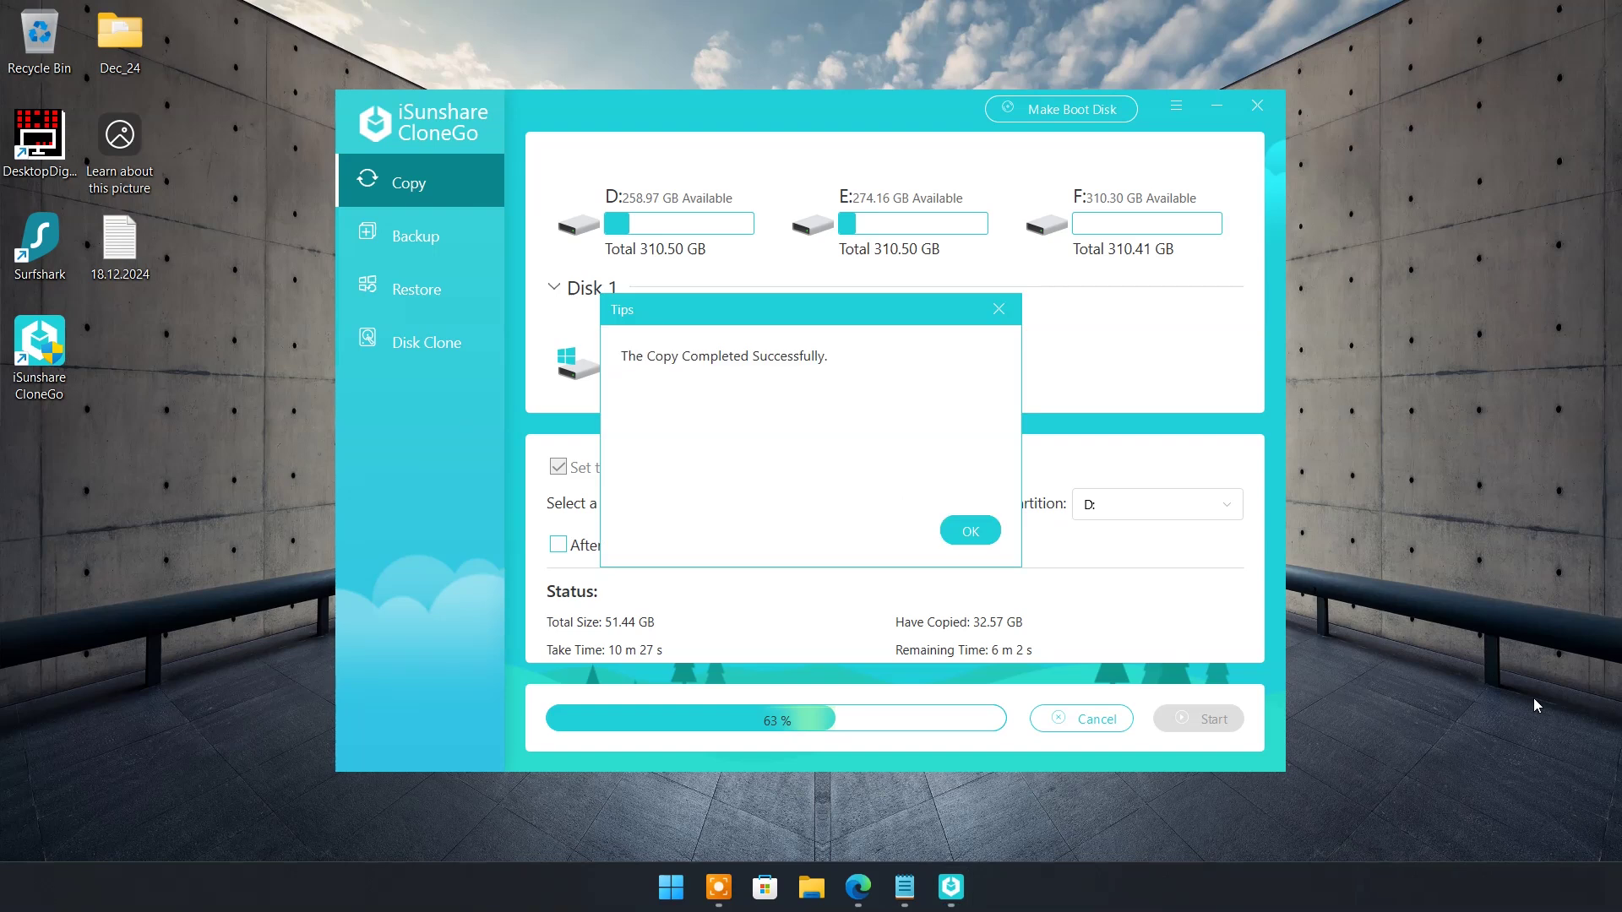
left_click(985, 532)
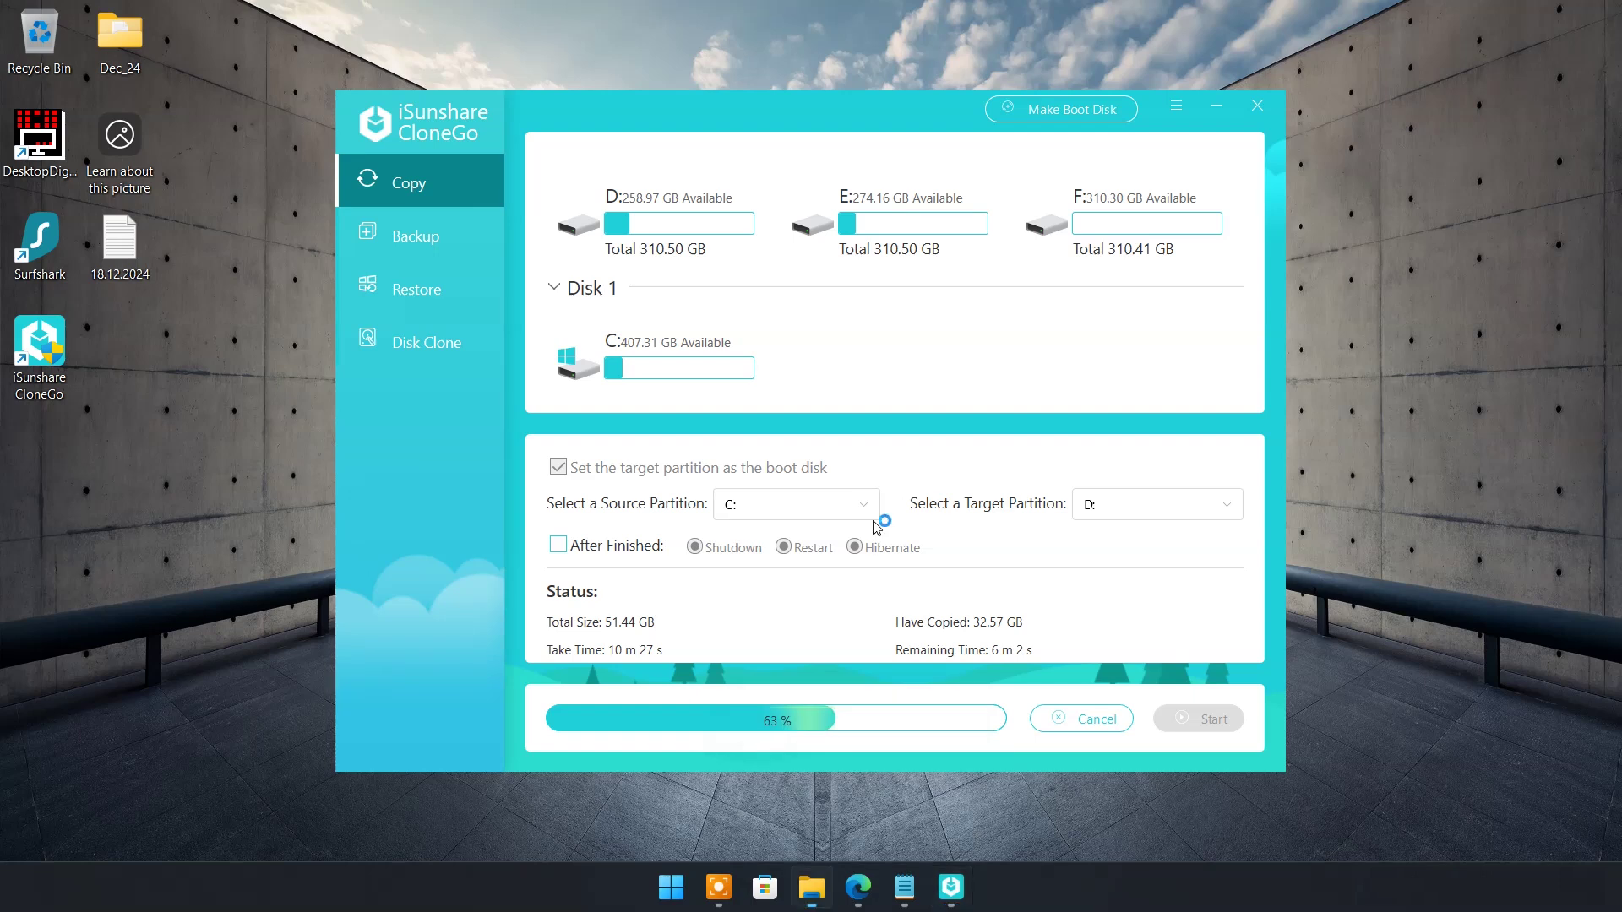
Open drives C: and F: in File Explorer to compare their folders.
key("super+e")
scroll(332, 409, "down", 5)
left_click(325, 465)
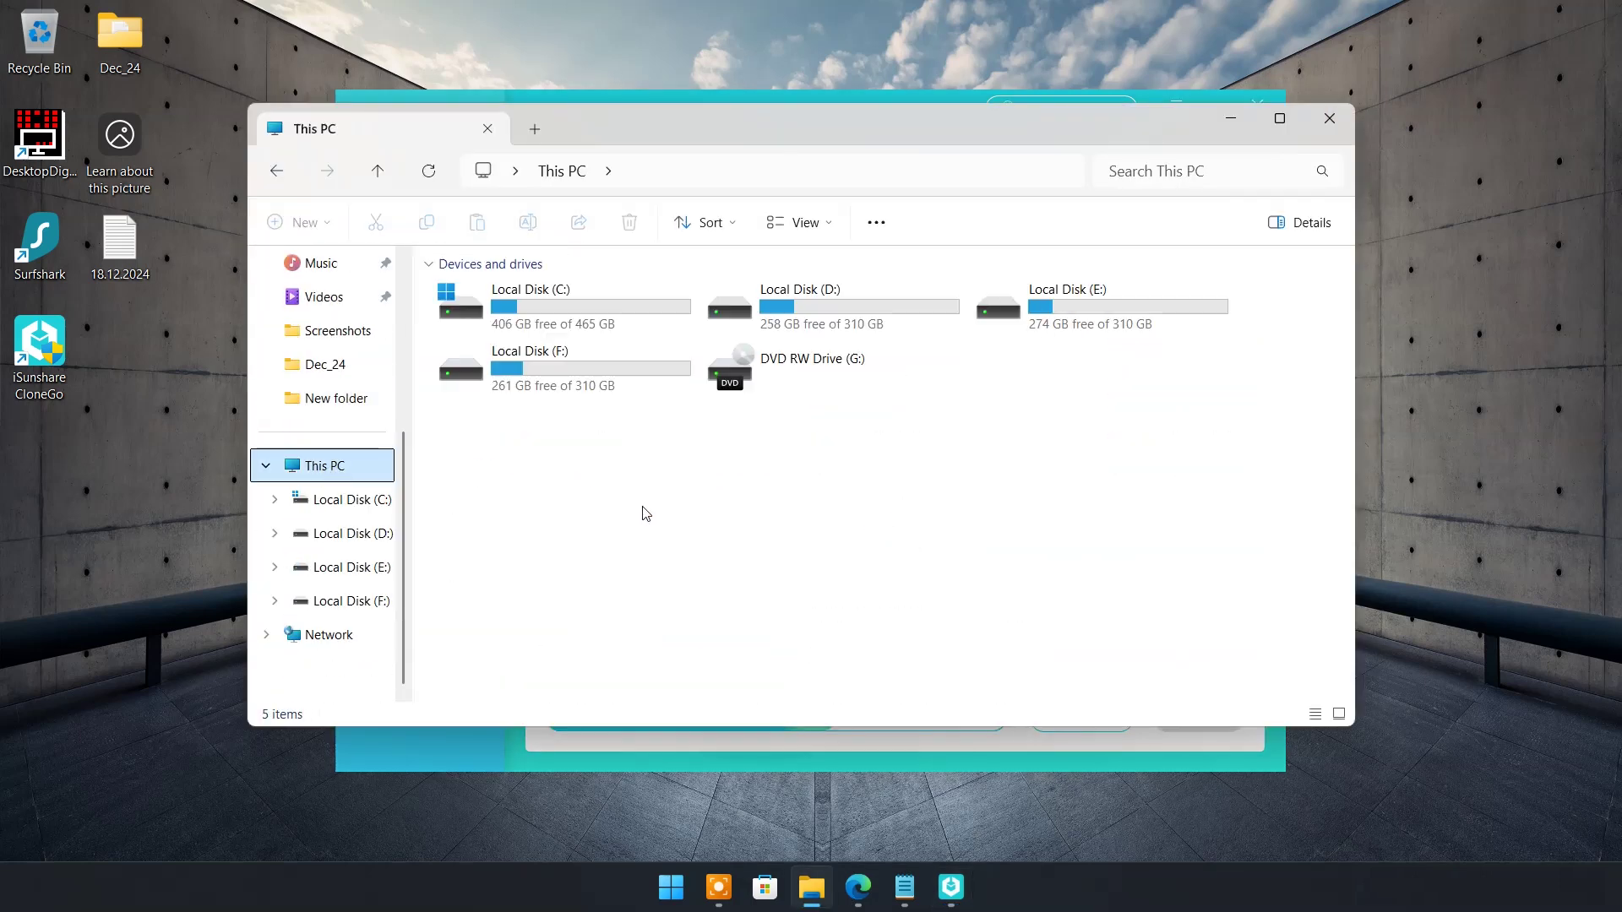
left_click(545, 308)
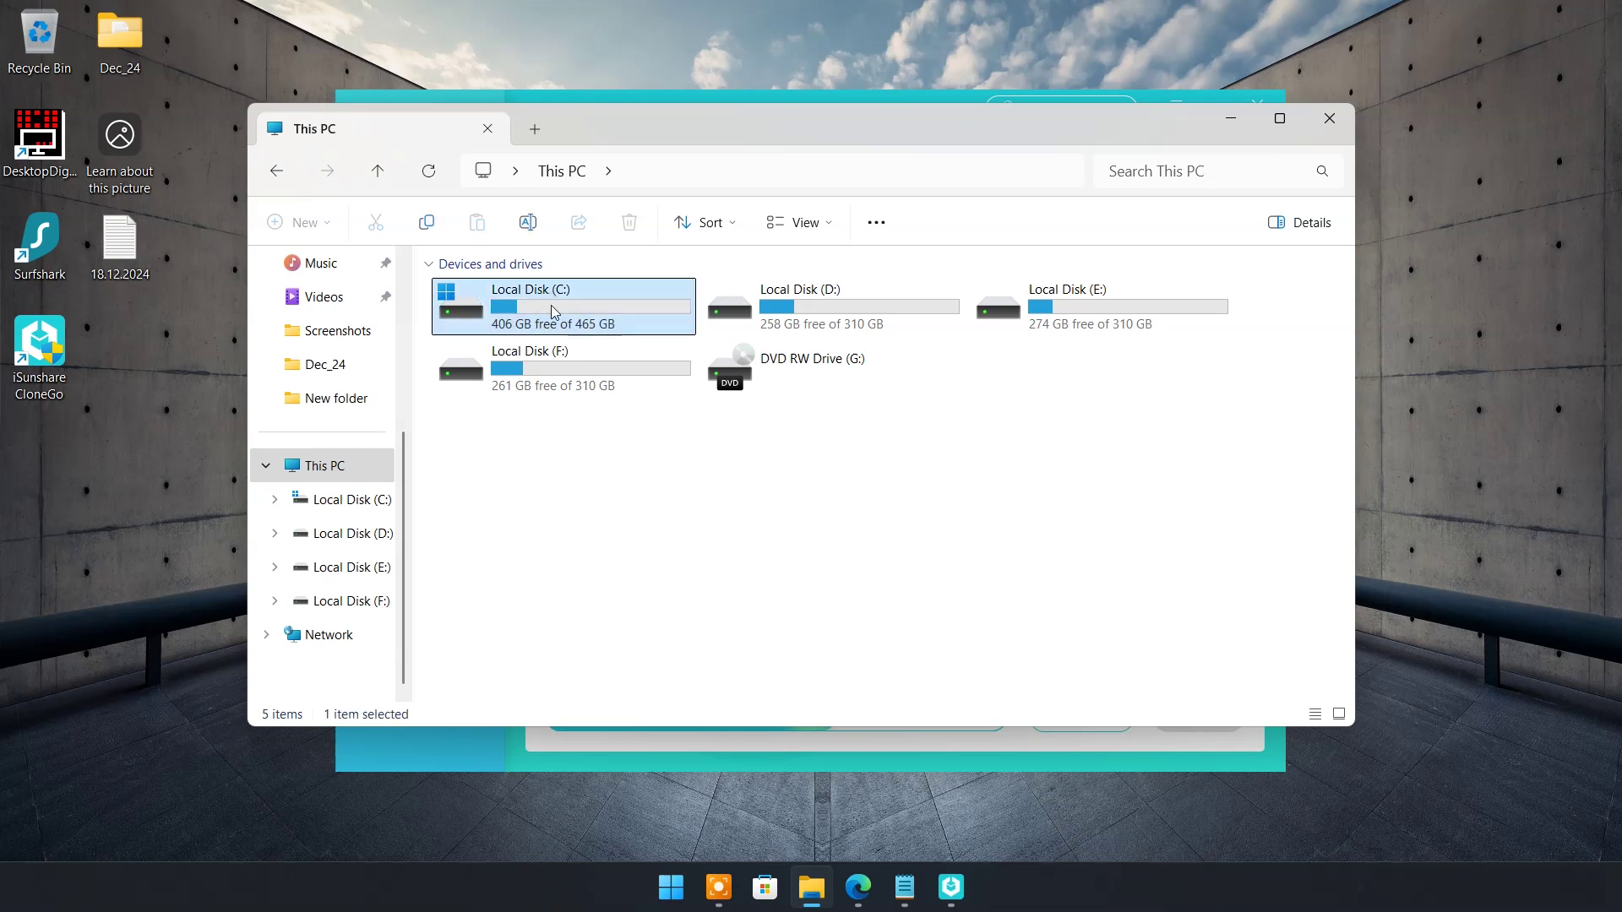
double_click(554, 311)
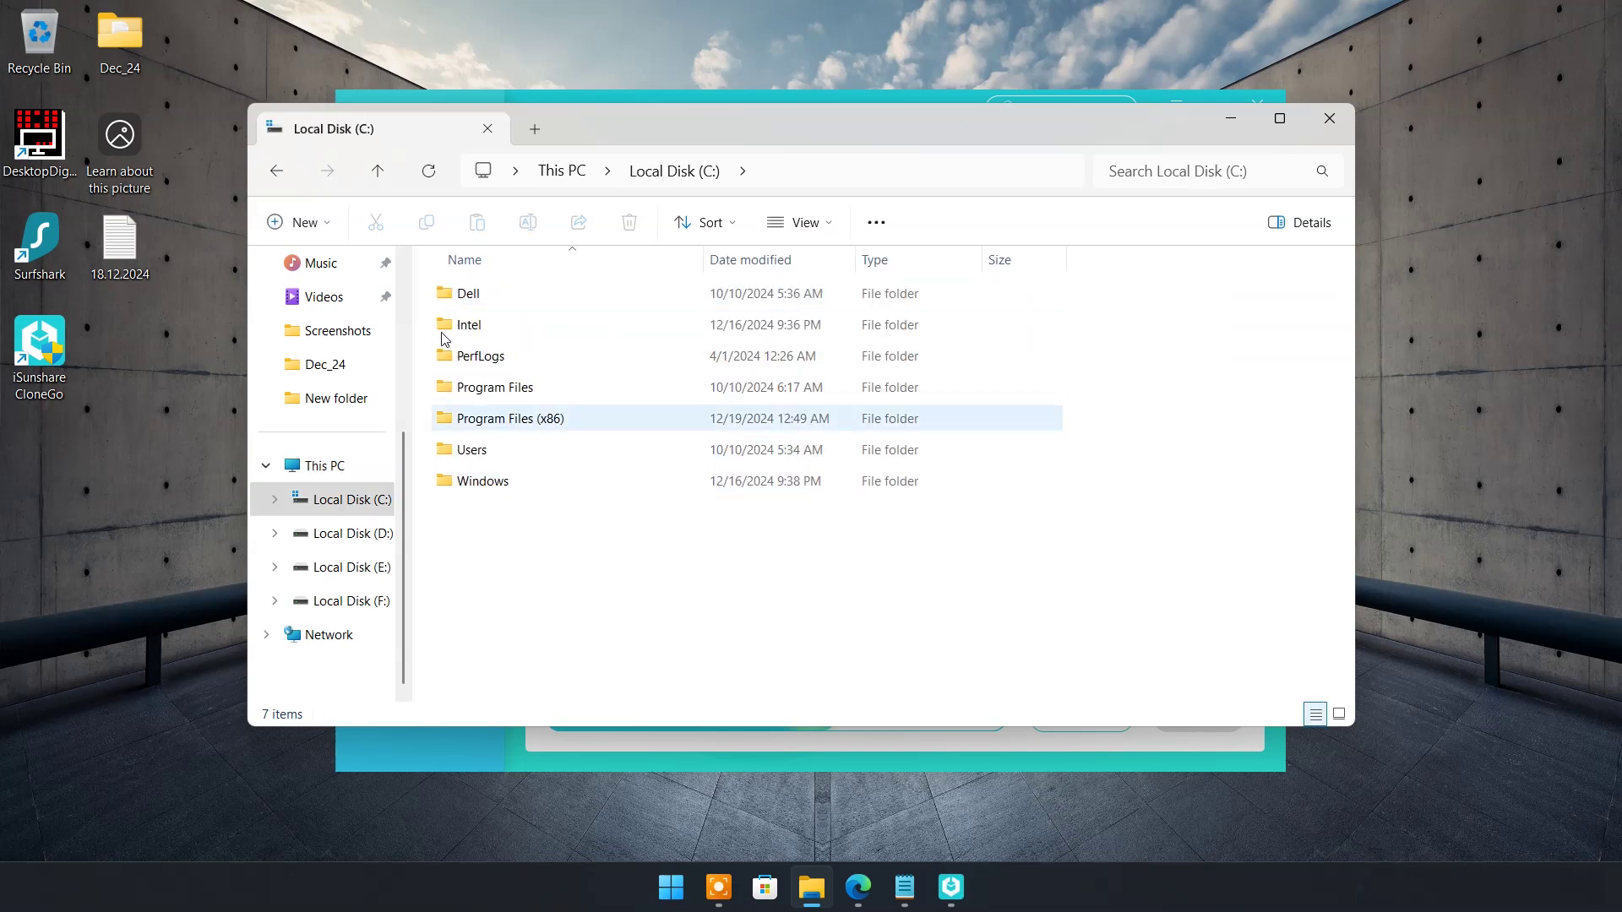
left_click(377, 171)
left_click(534, 384)
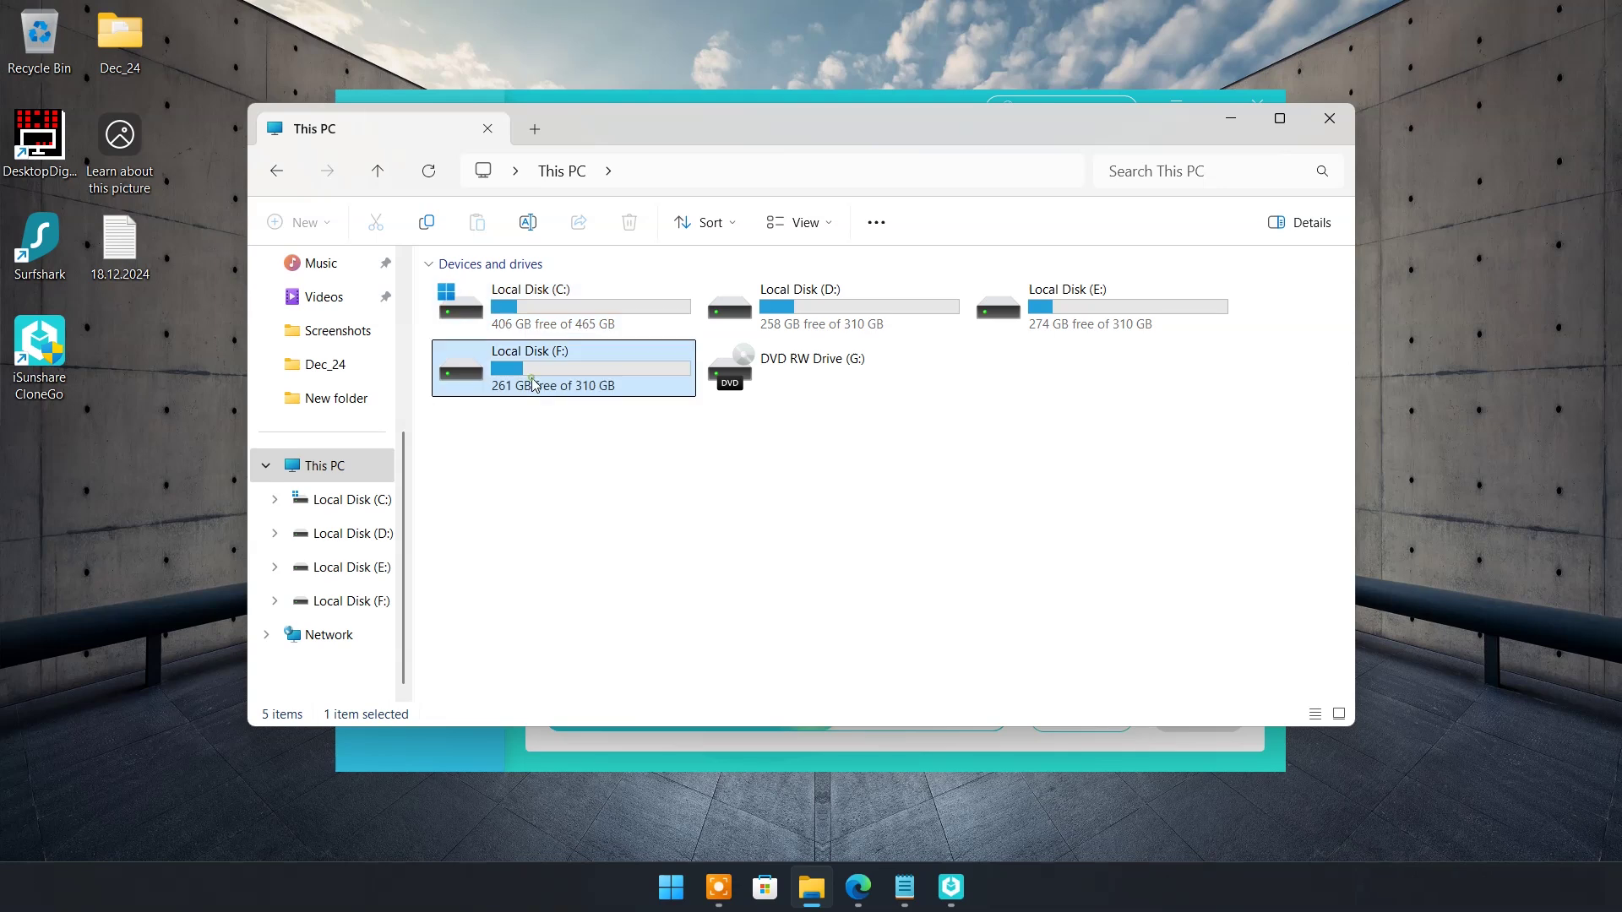
double_click(534, 384)
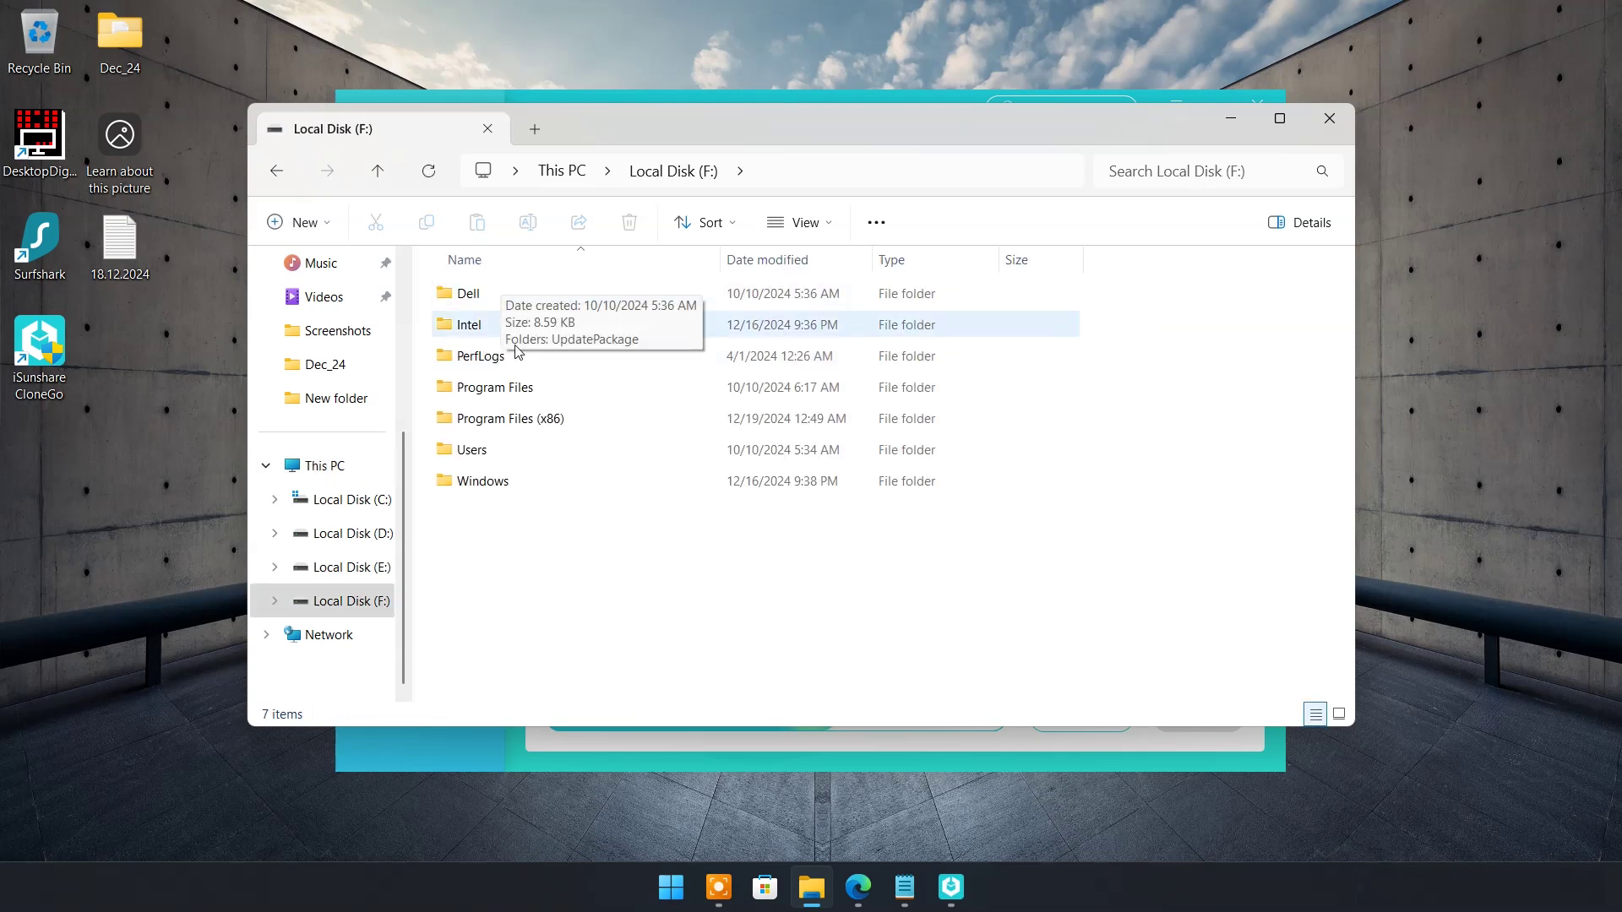
Open C: in a second window to compare, then close Explorer and minimize CloneGo.
right_click(364, 500)
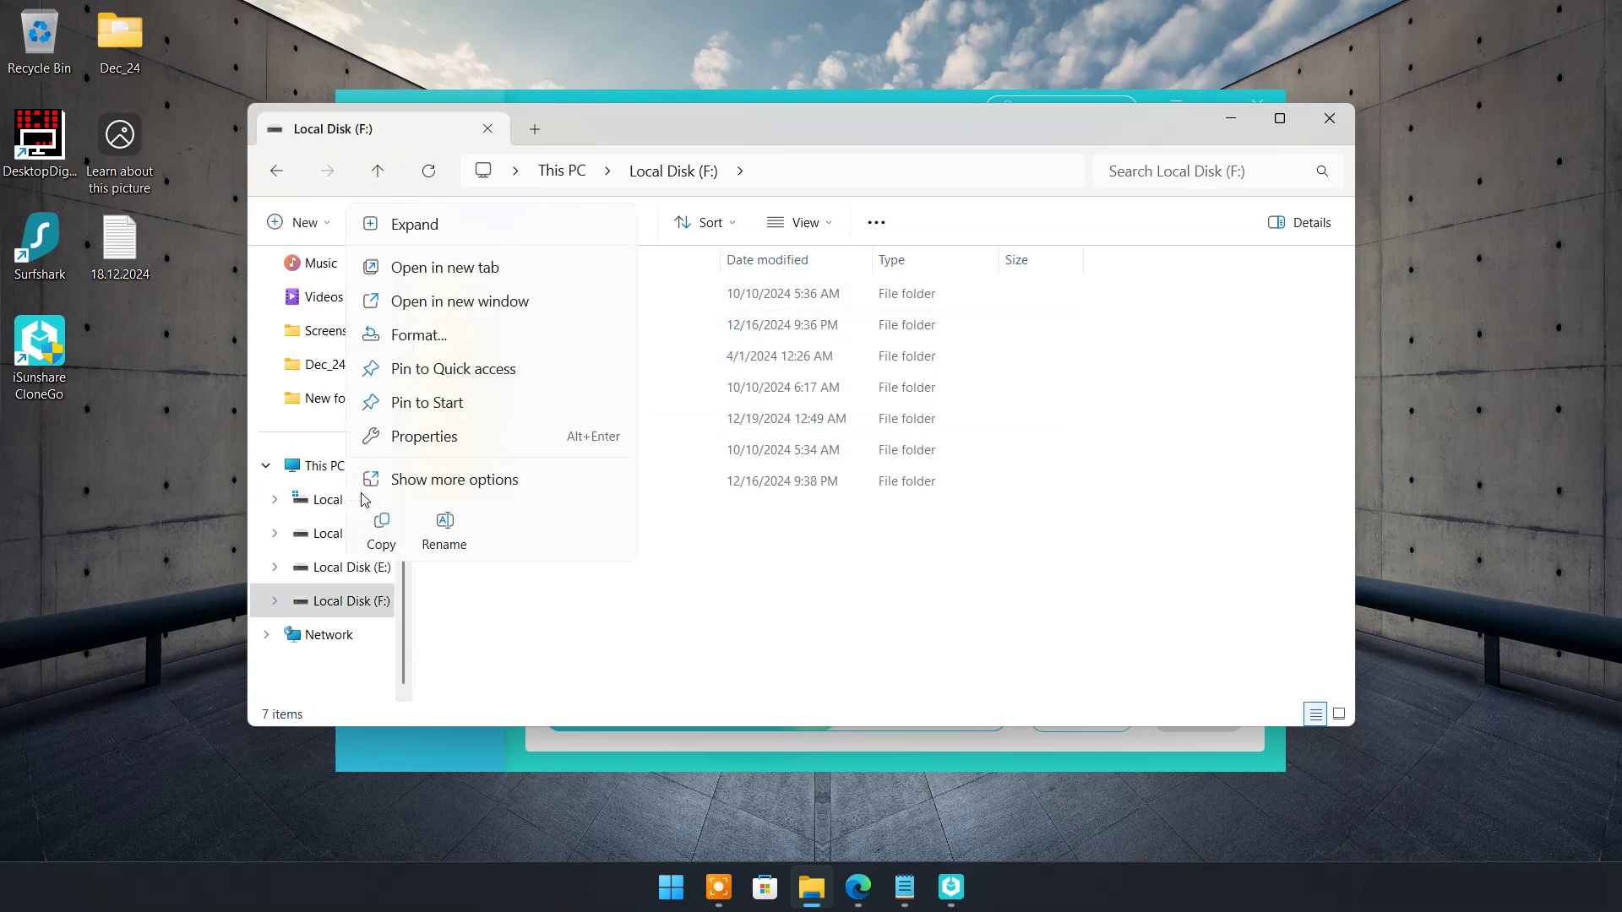
left_click(507, 301)
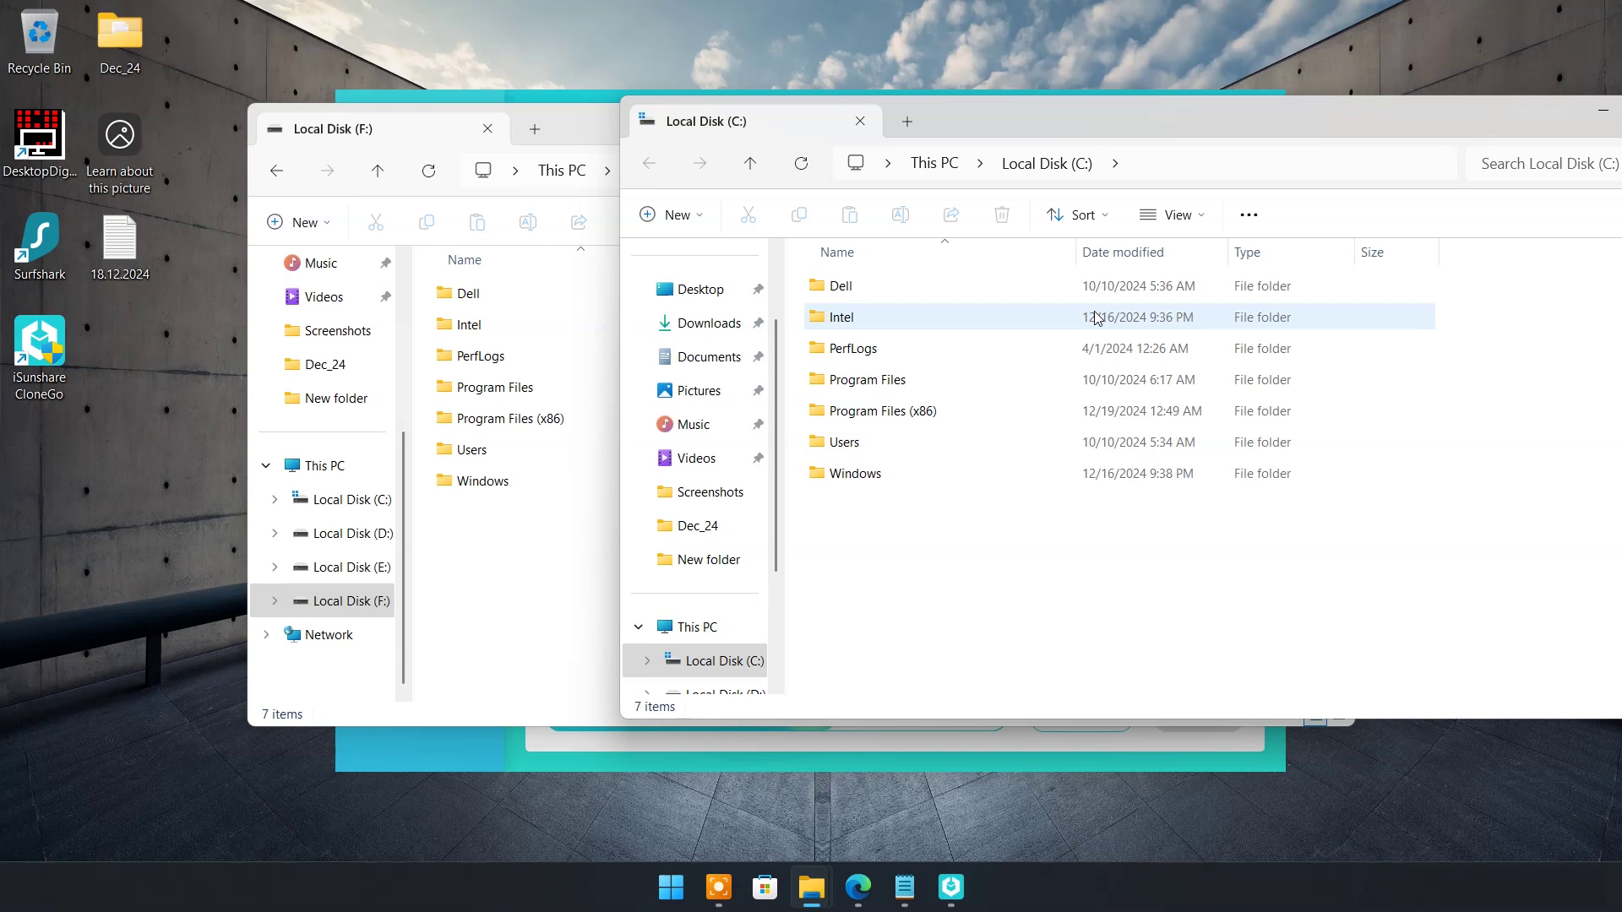
left_click_drag(1028, 119, 615, 144)
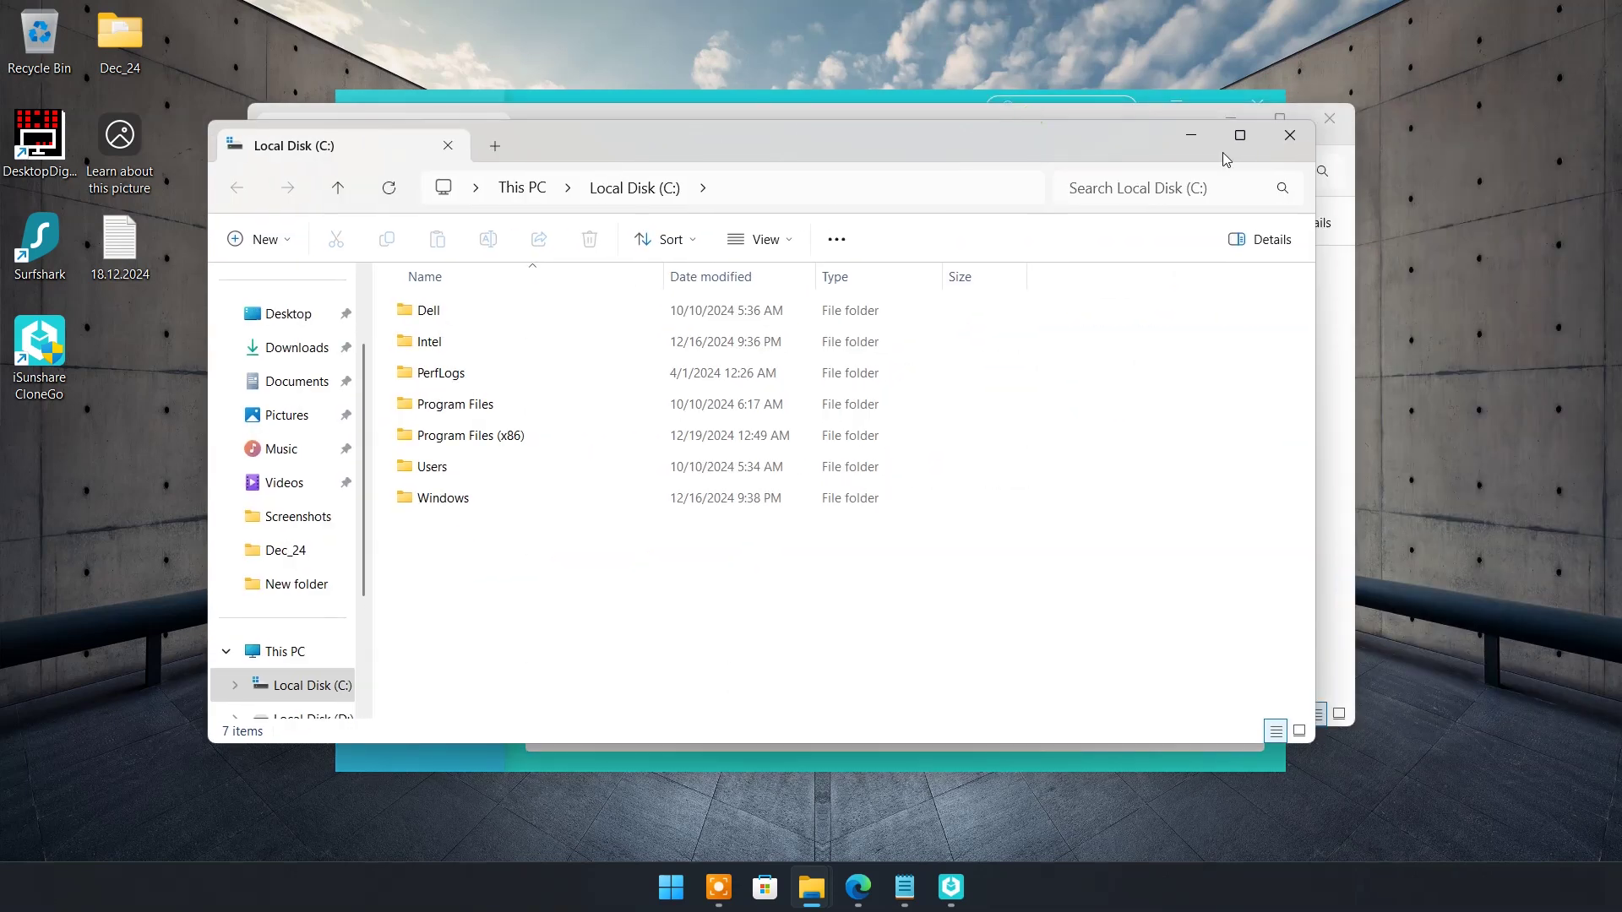
left_click(1290, 137)
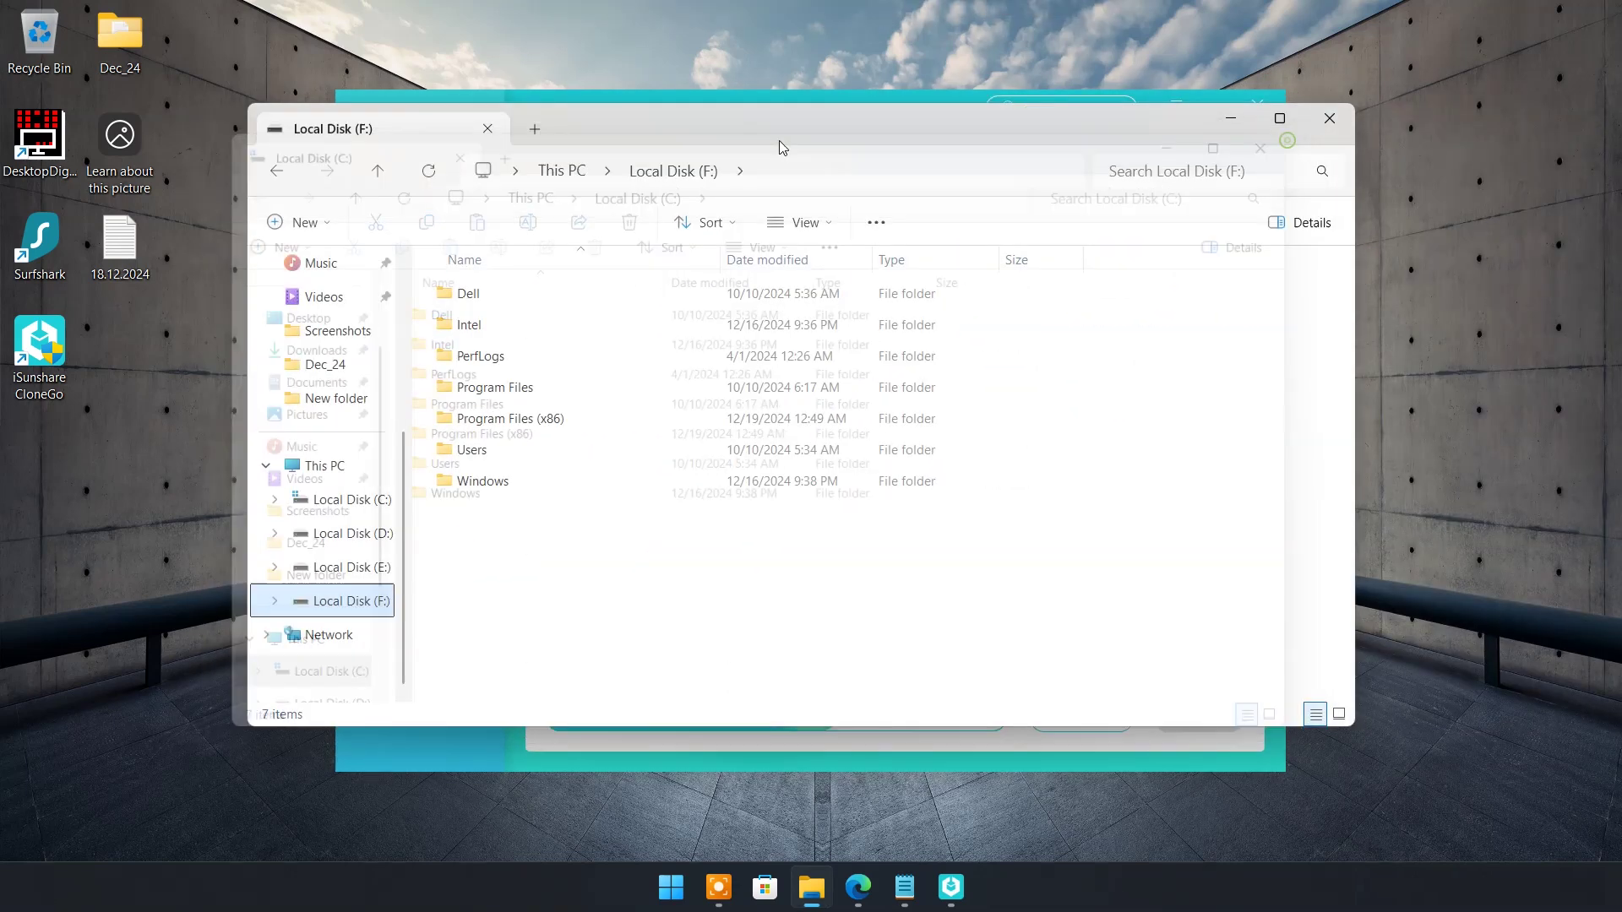
left_click(379, 173)
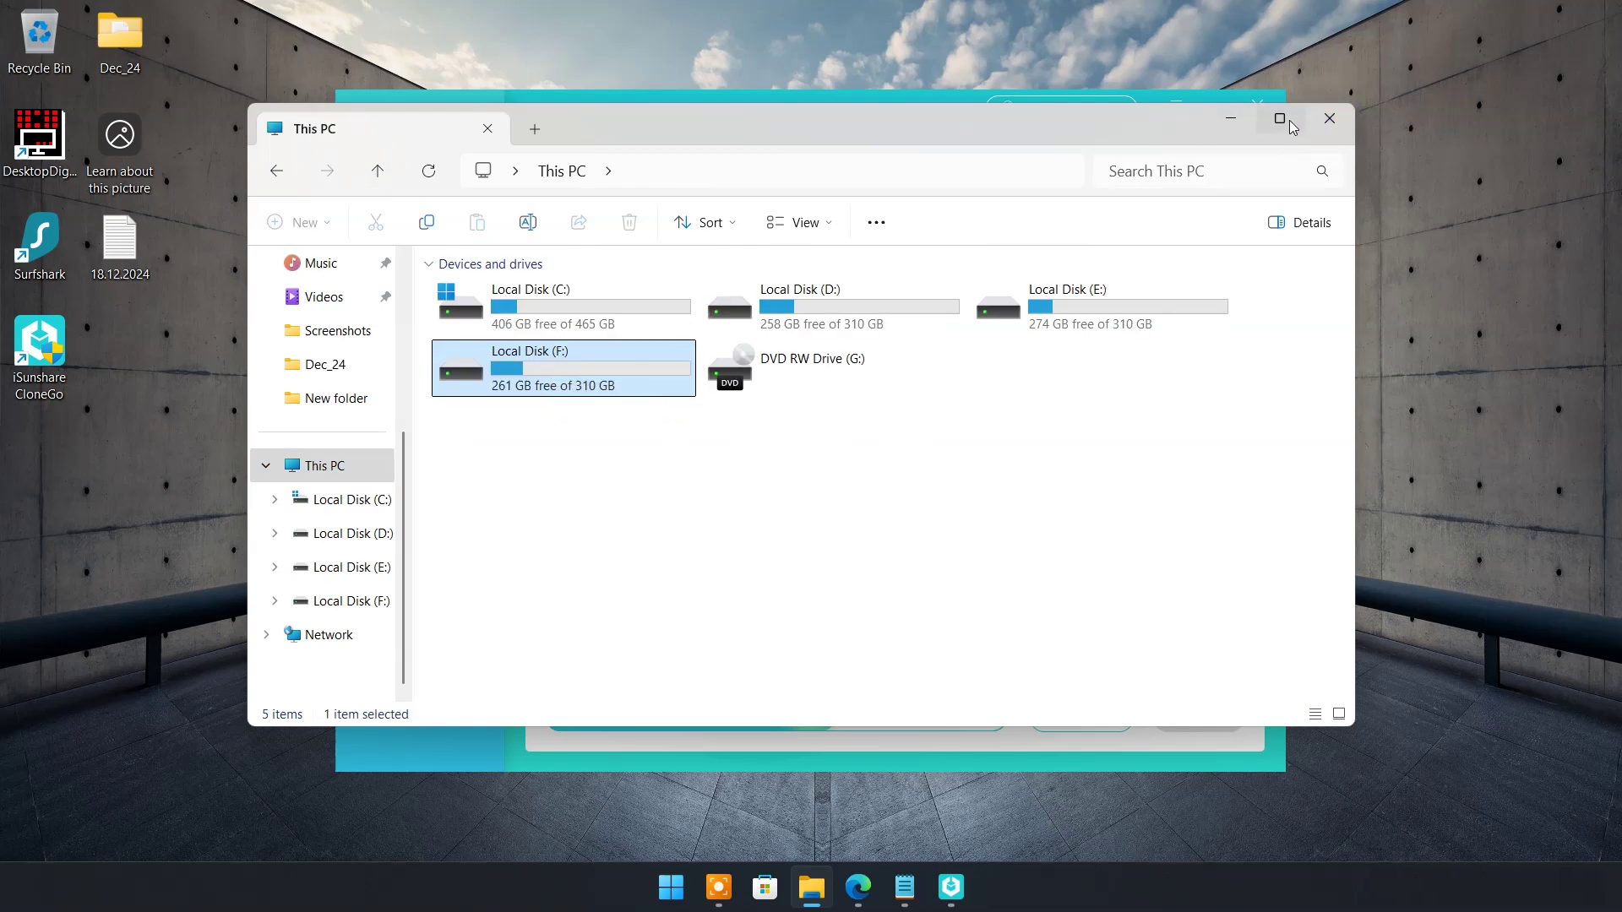
left_click(1324, 123)
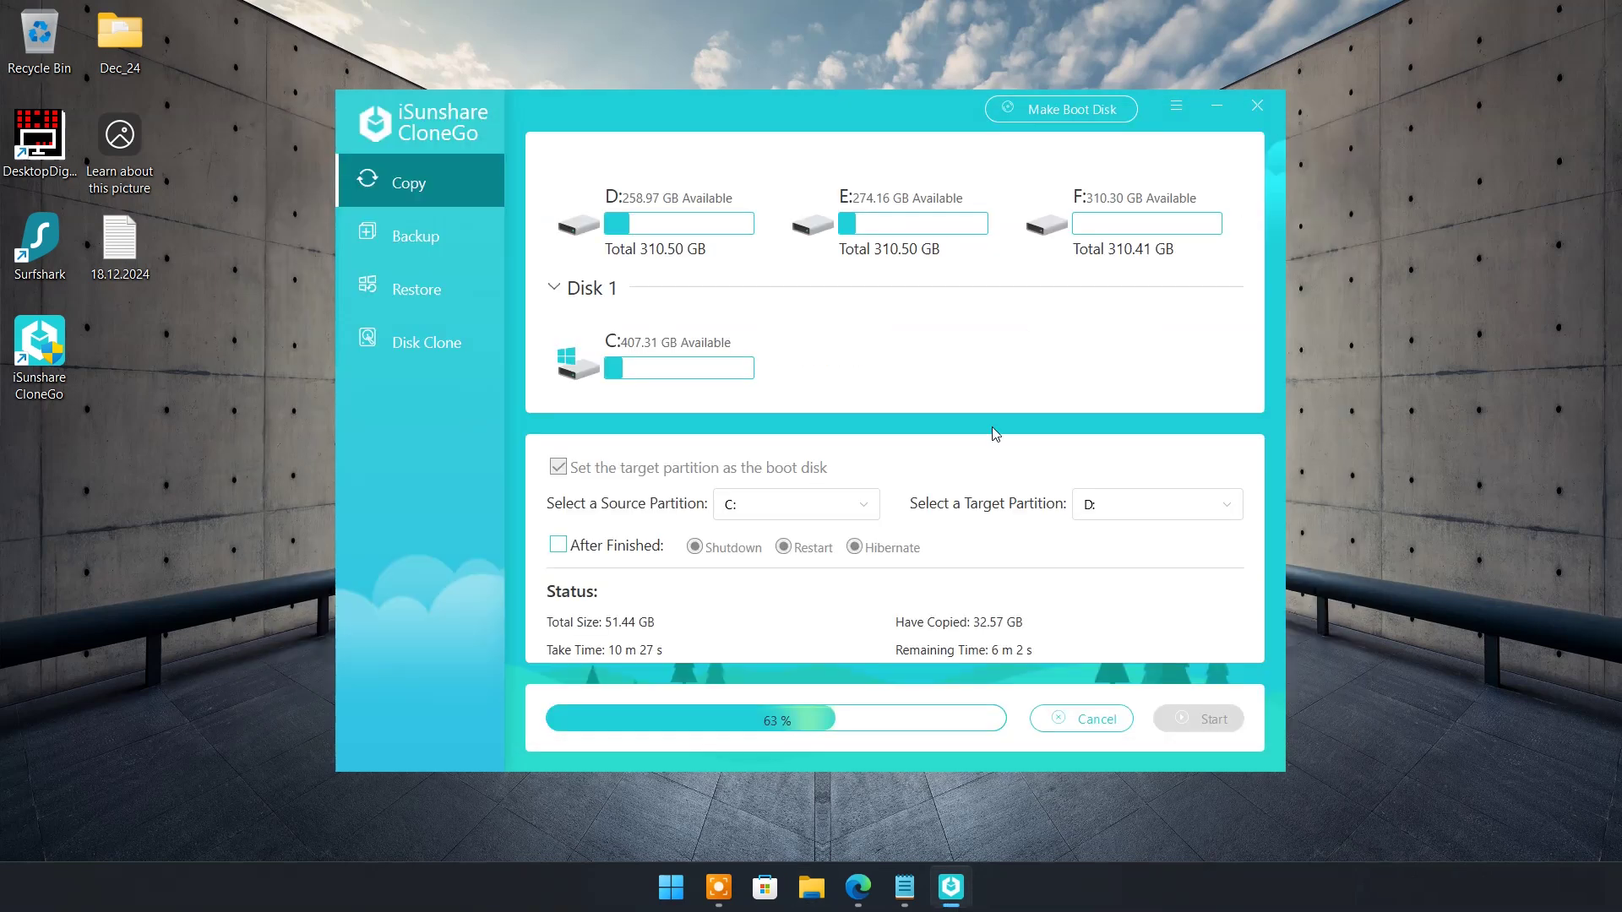
left_click(1216, 106)
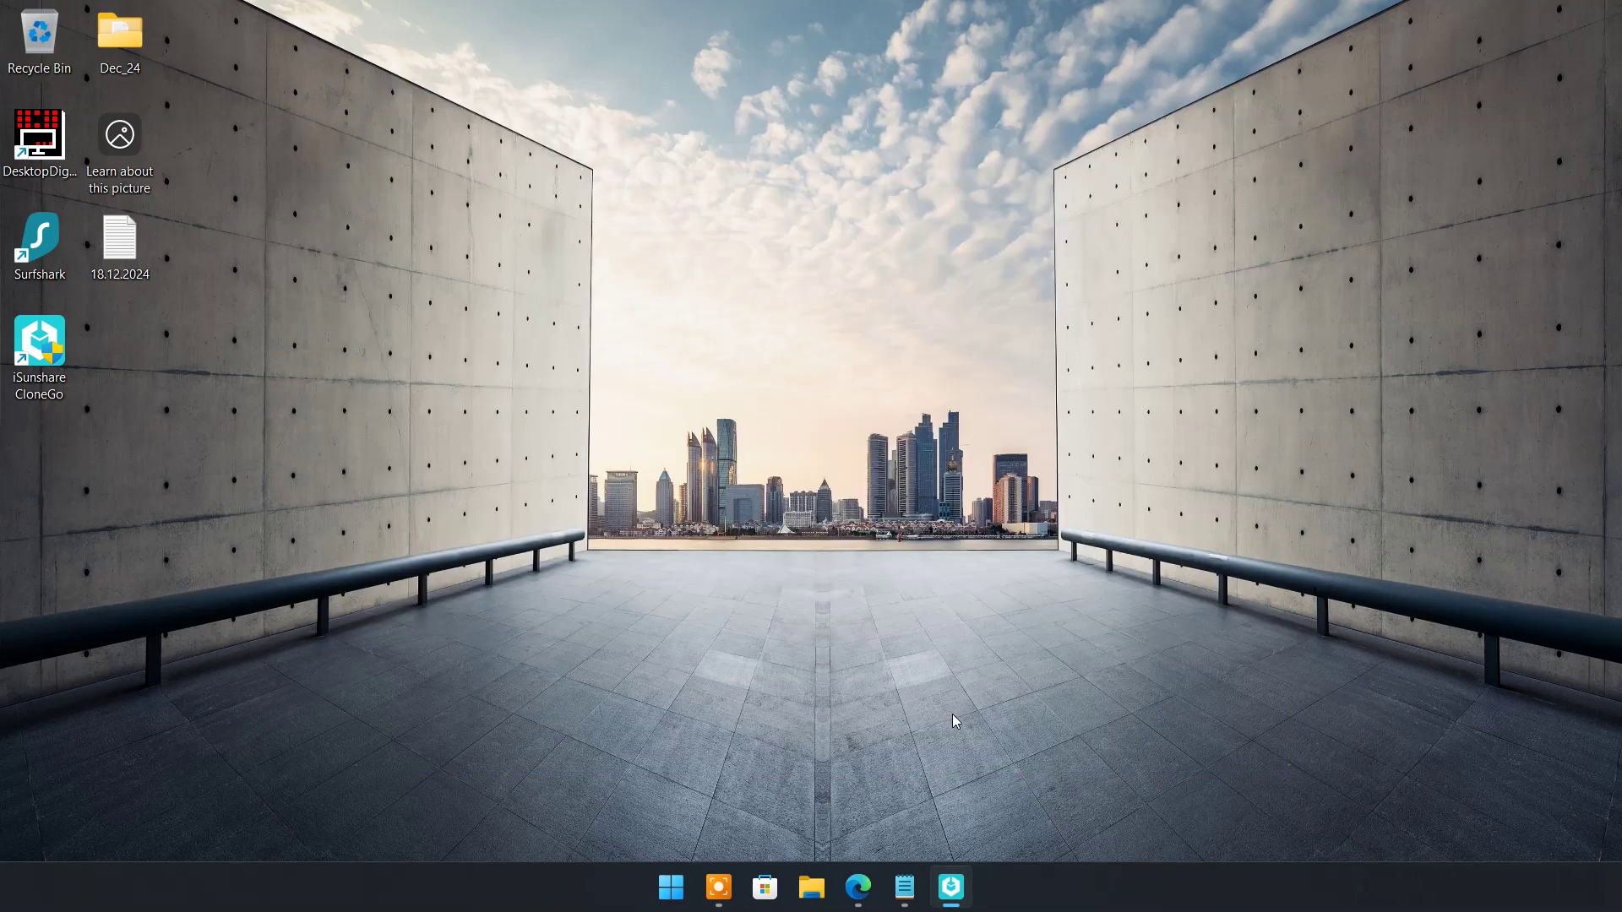
Restart Windows from the Start menu's power options.
key("super")
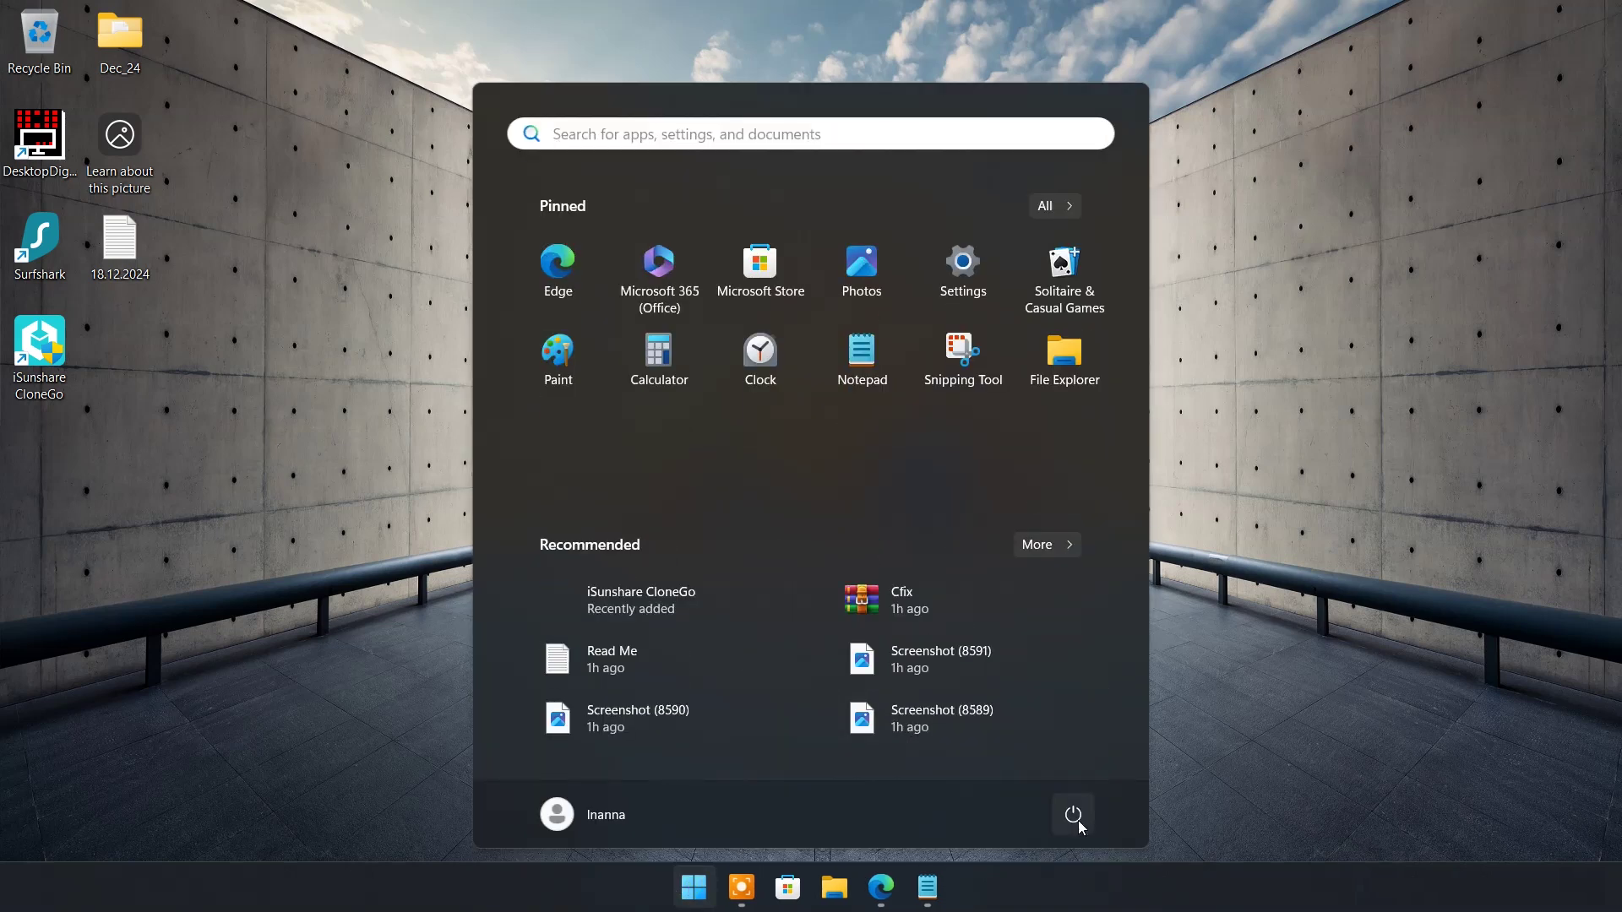
left_click(1079, 822)
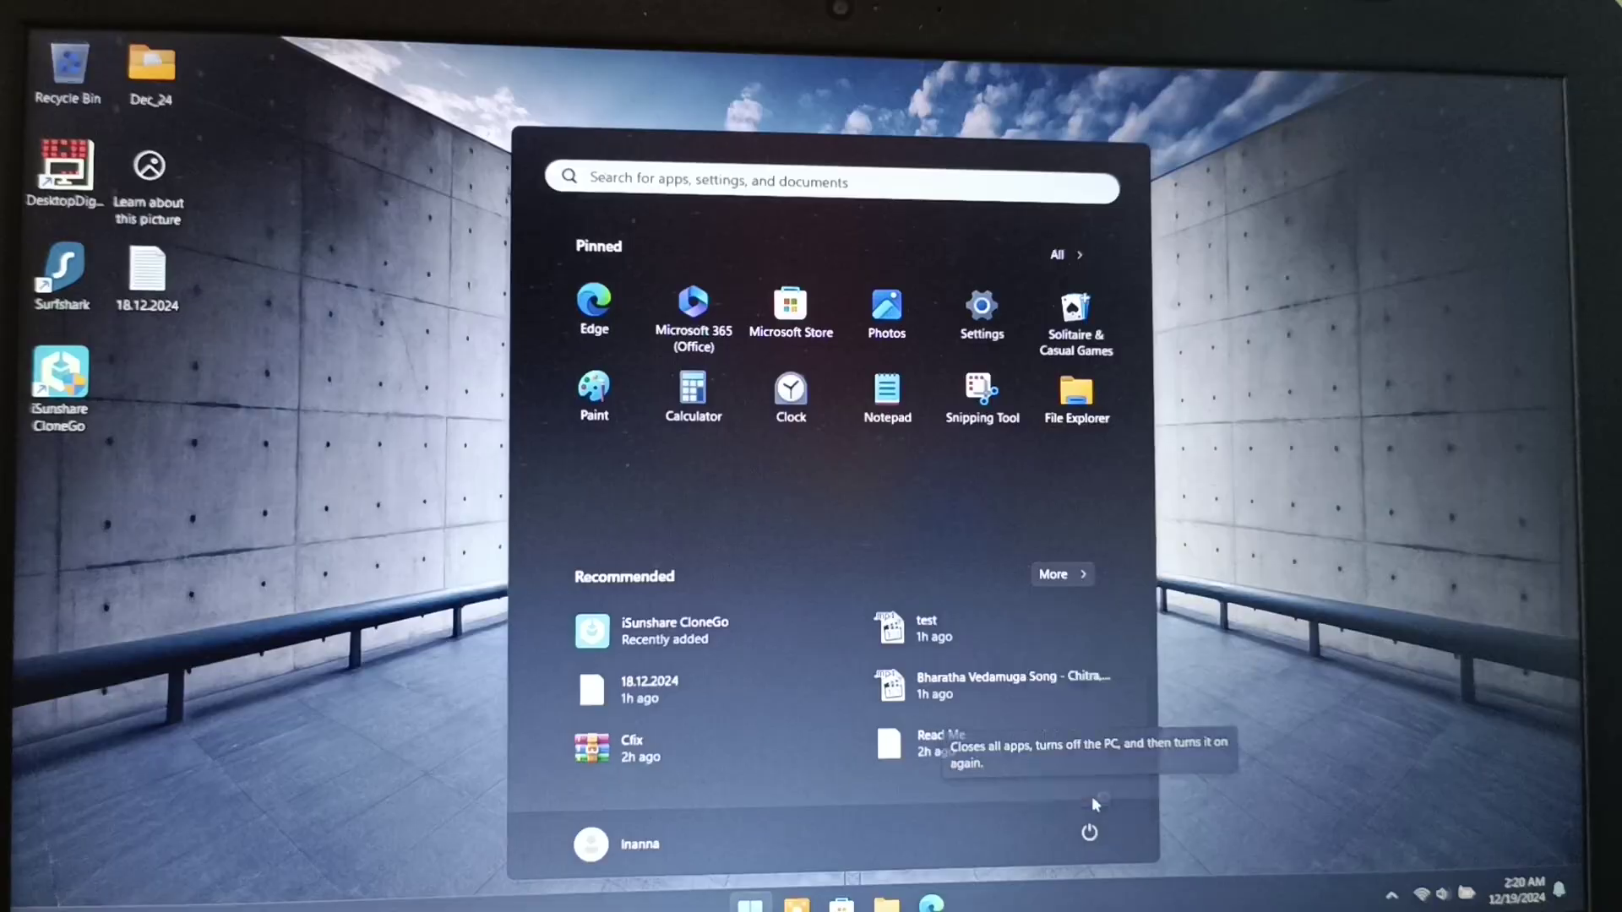
left_click(1092, 796)
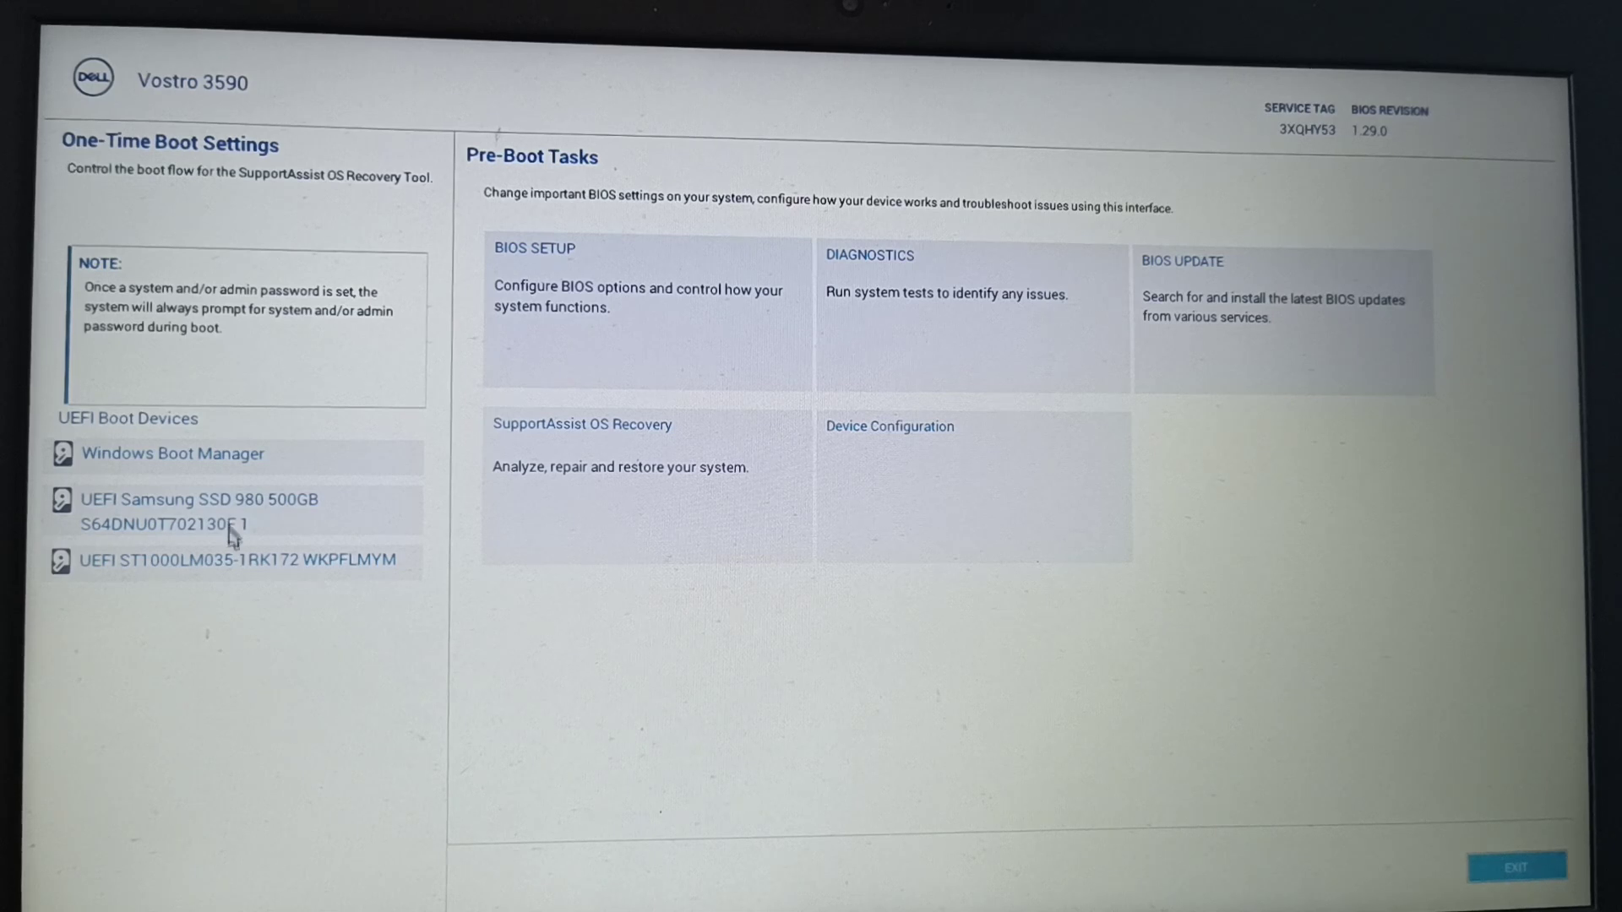
Boot from the UEFI ST1000LM035 hard disk entry.
left_click(137, 568)
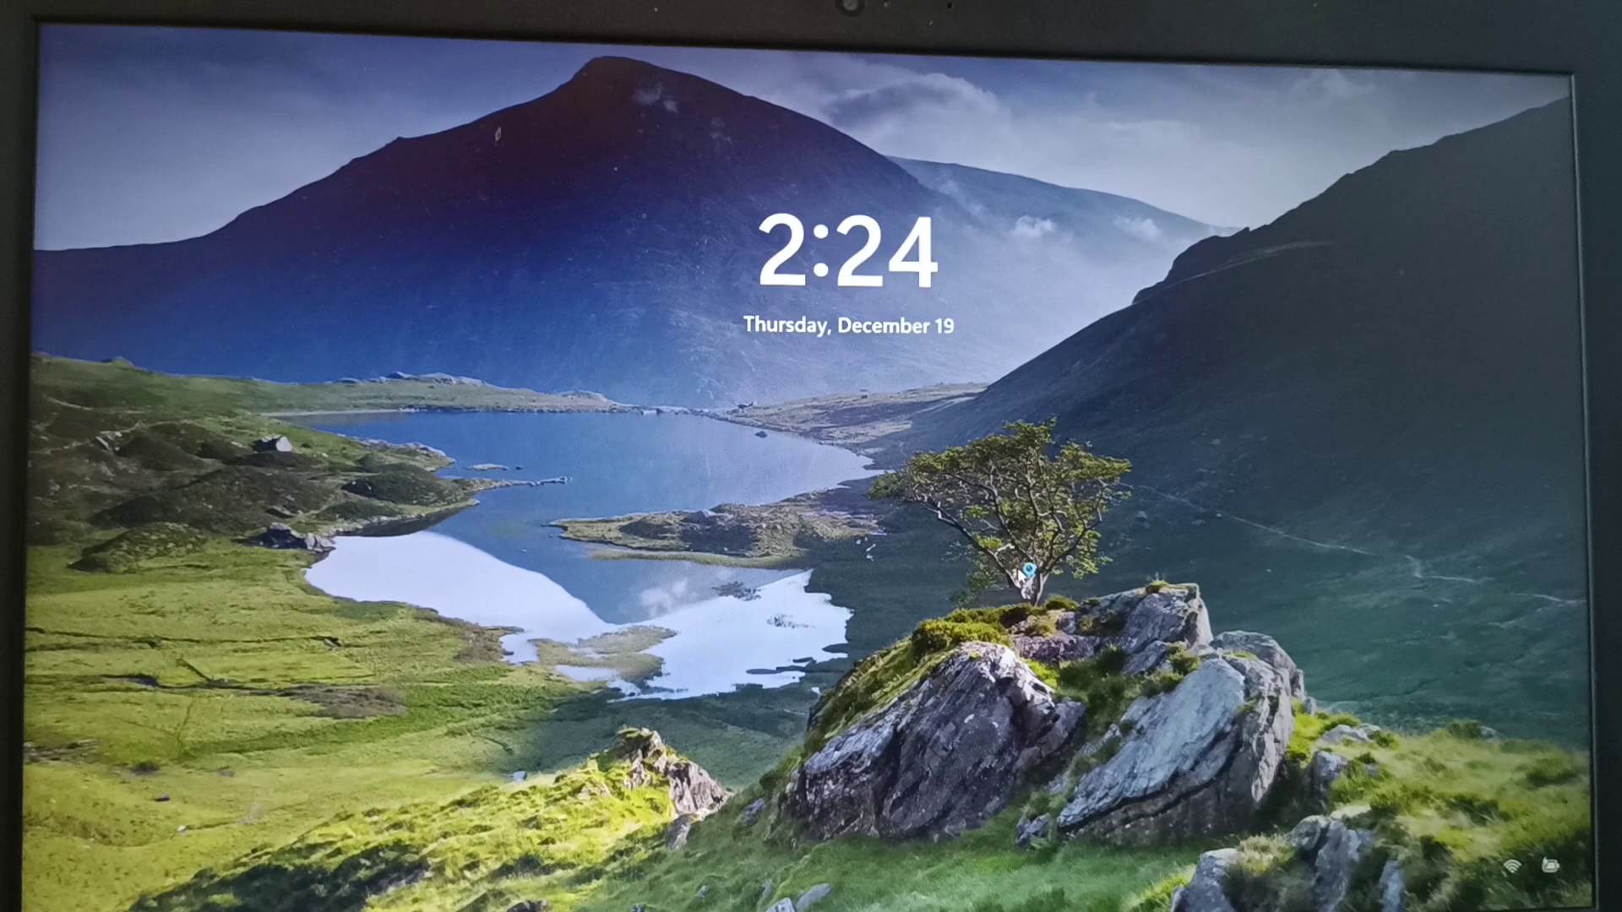
Sign in to Windows on the hard-disk system with the account password.
left_click(1018, 577)
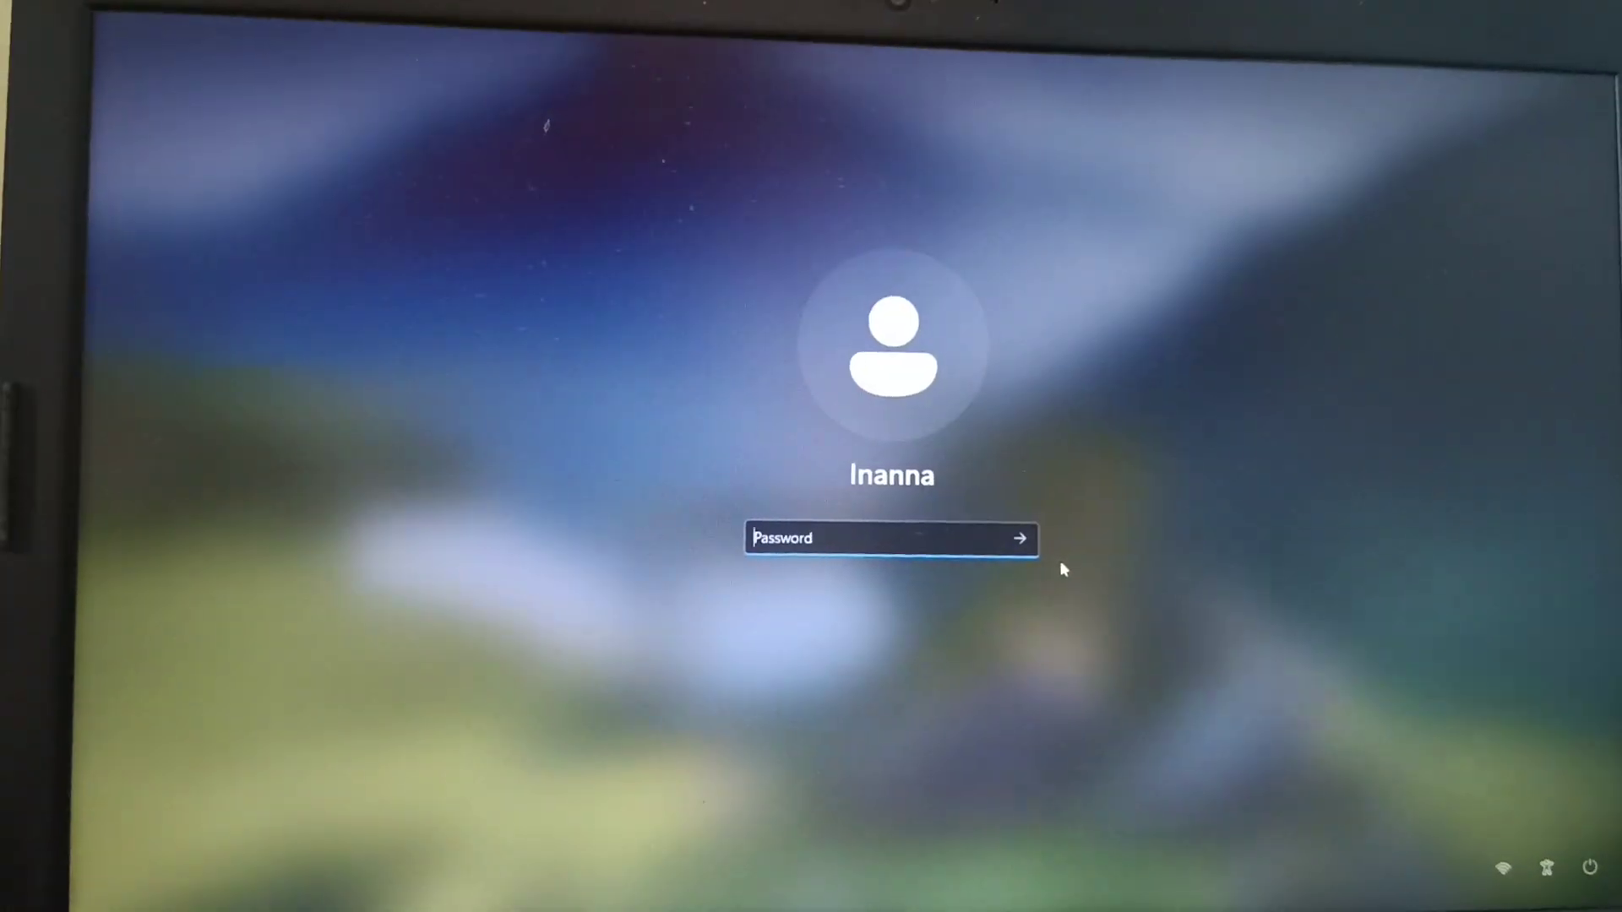
type("a")
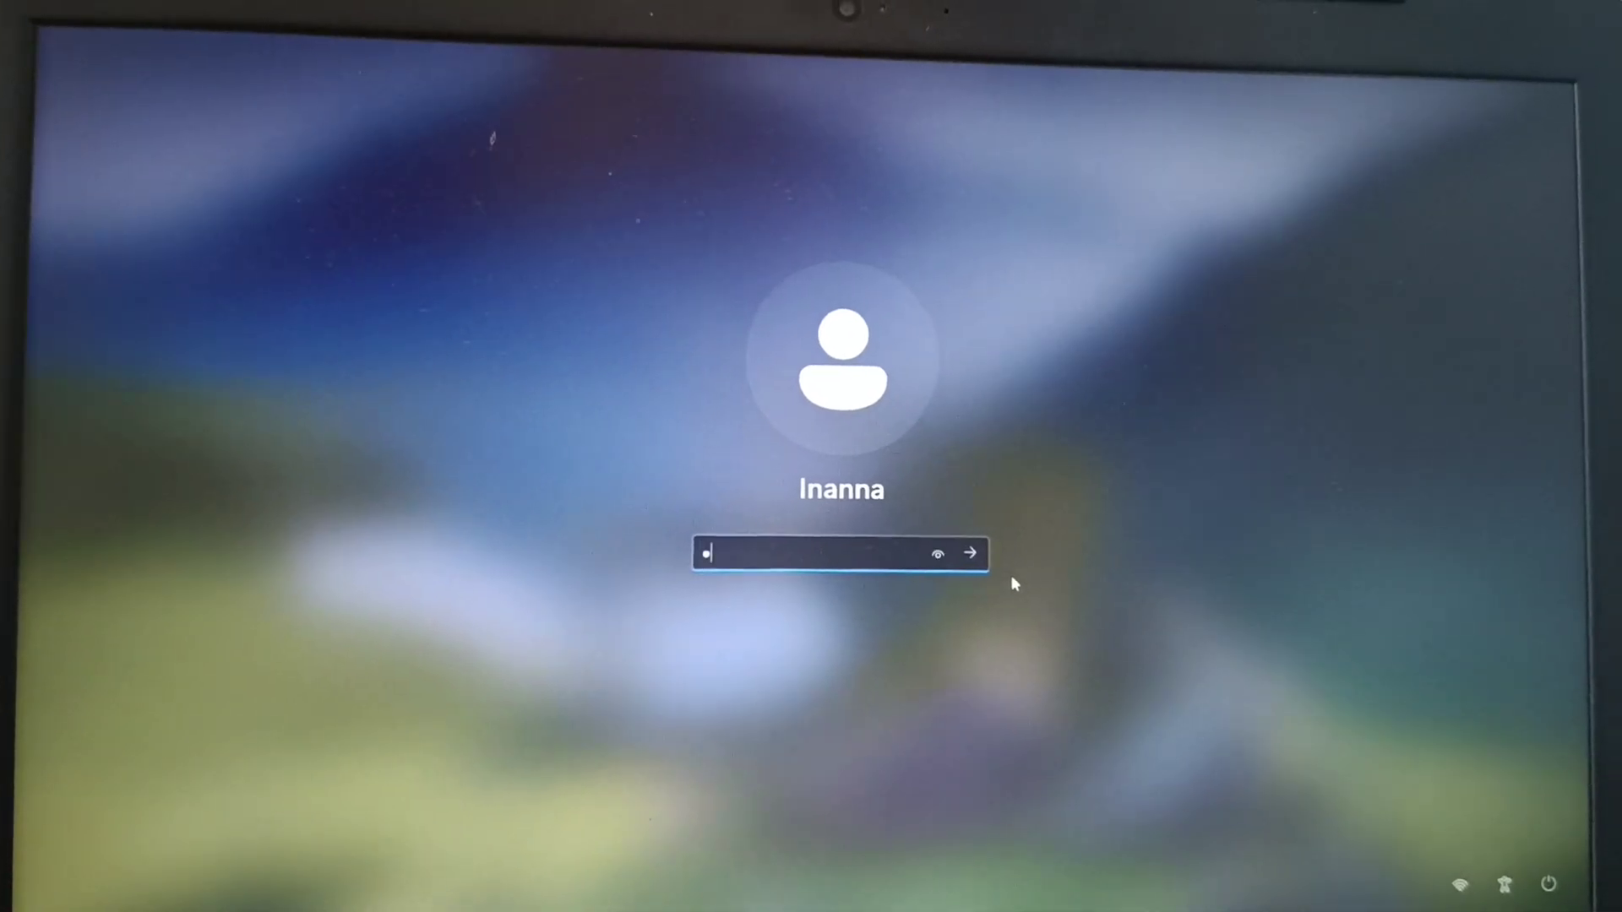
type("aaaaaaaaaa")
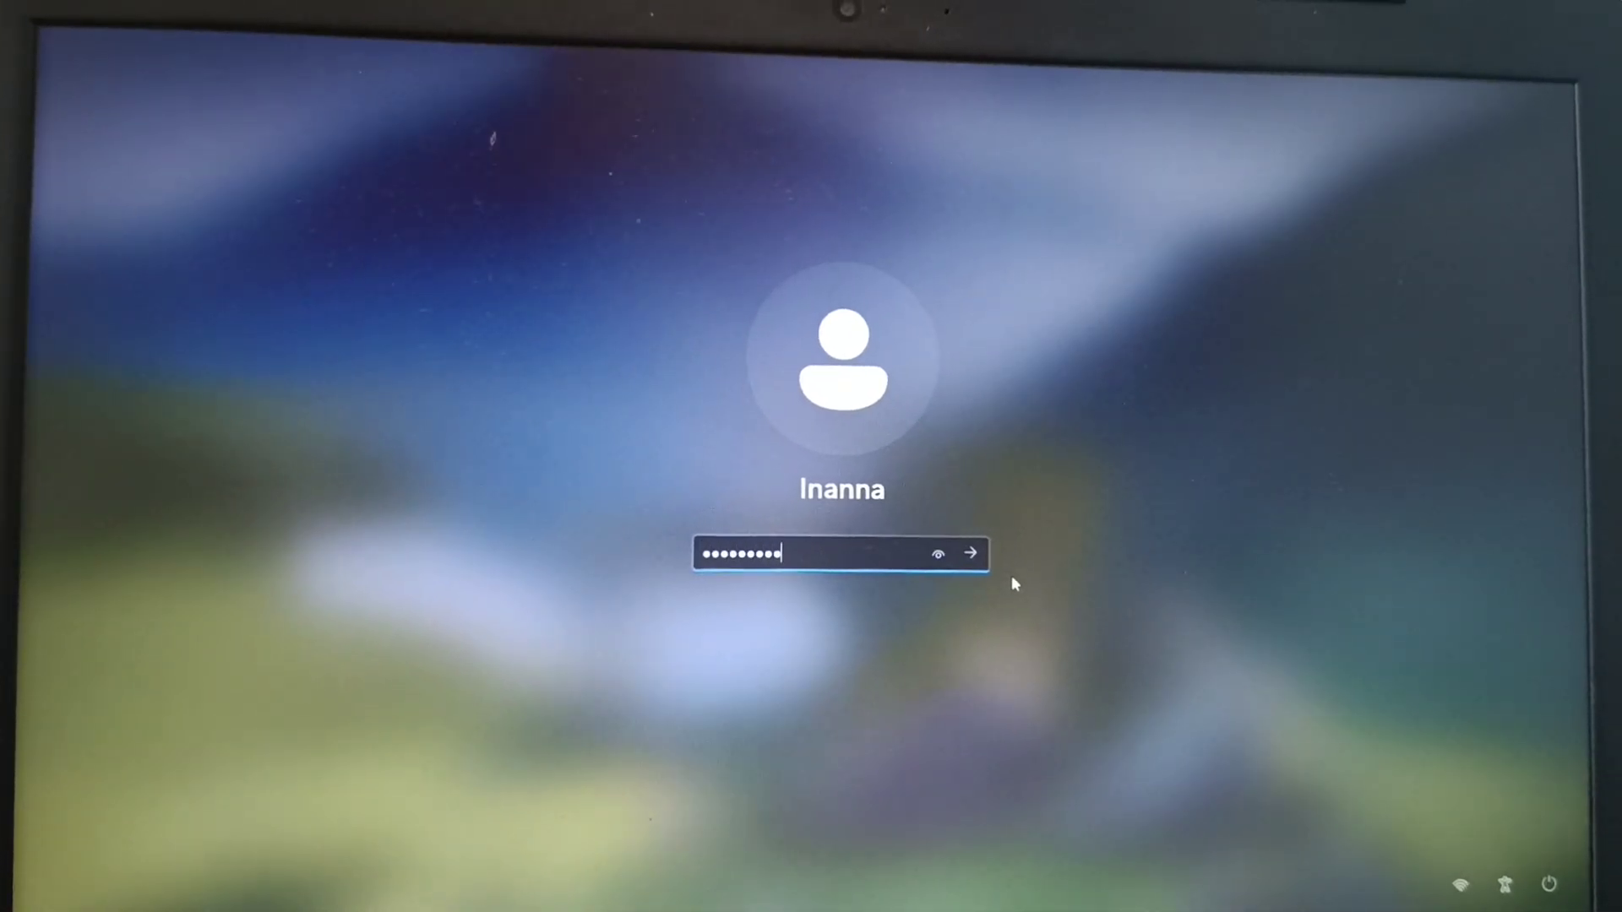
type("a")
key("Return")
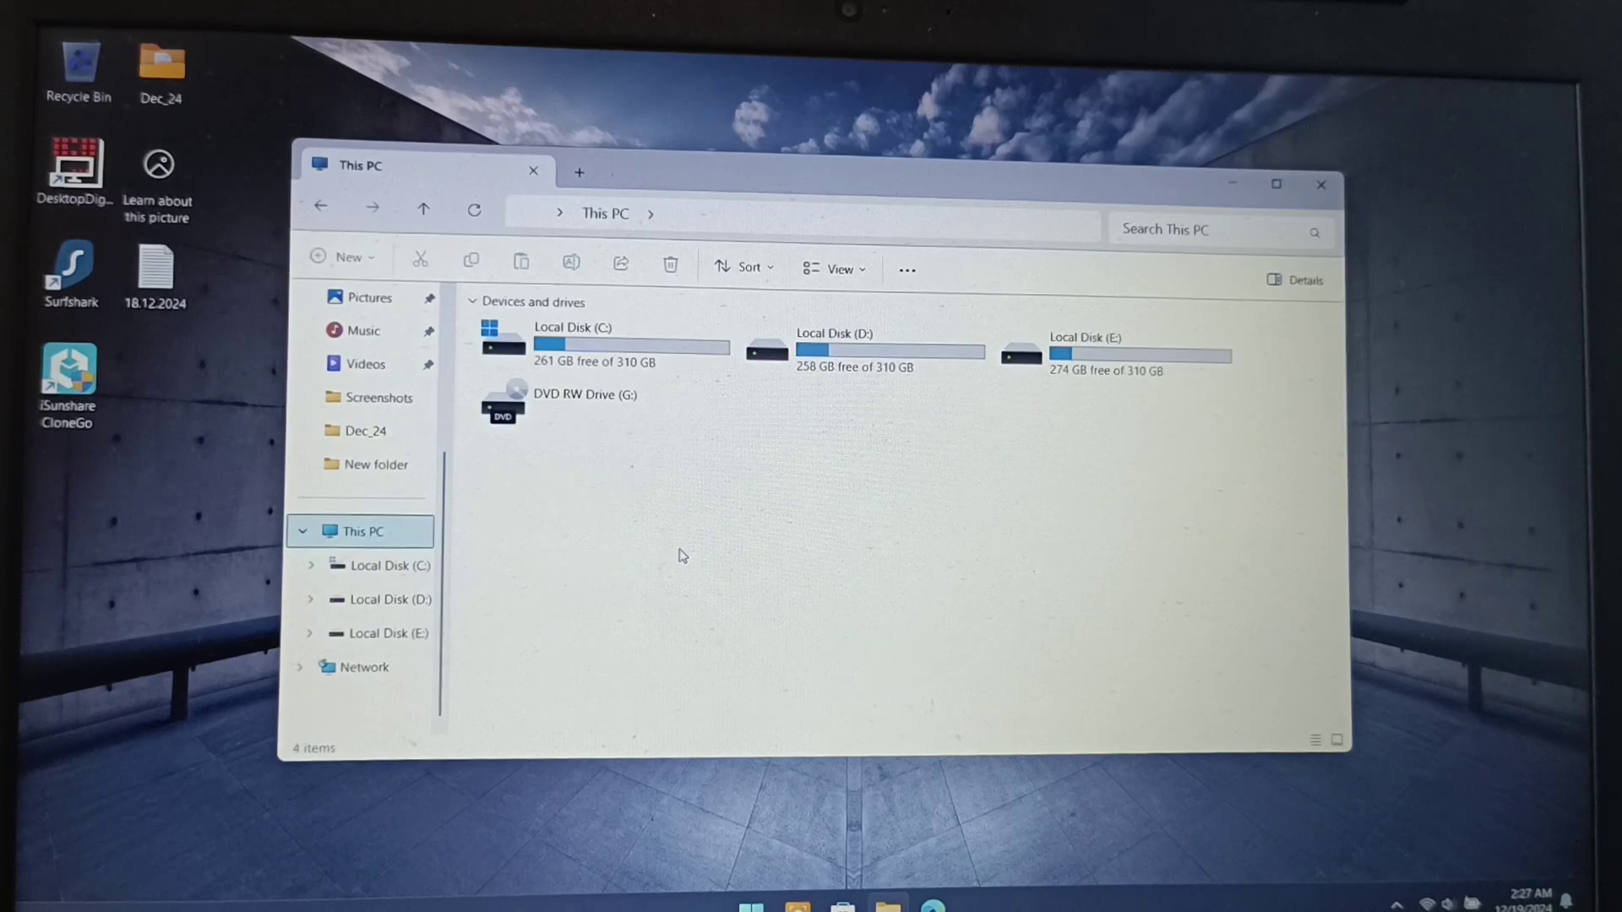
Check the C: drive in This PC, then relaunch CloneGo from its desktop shortcut.
left_click(629, 365)
left_click(820, 365)
left_click(629, 360)
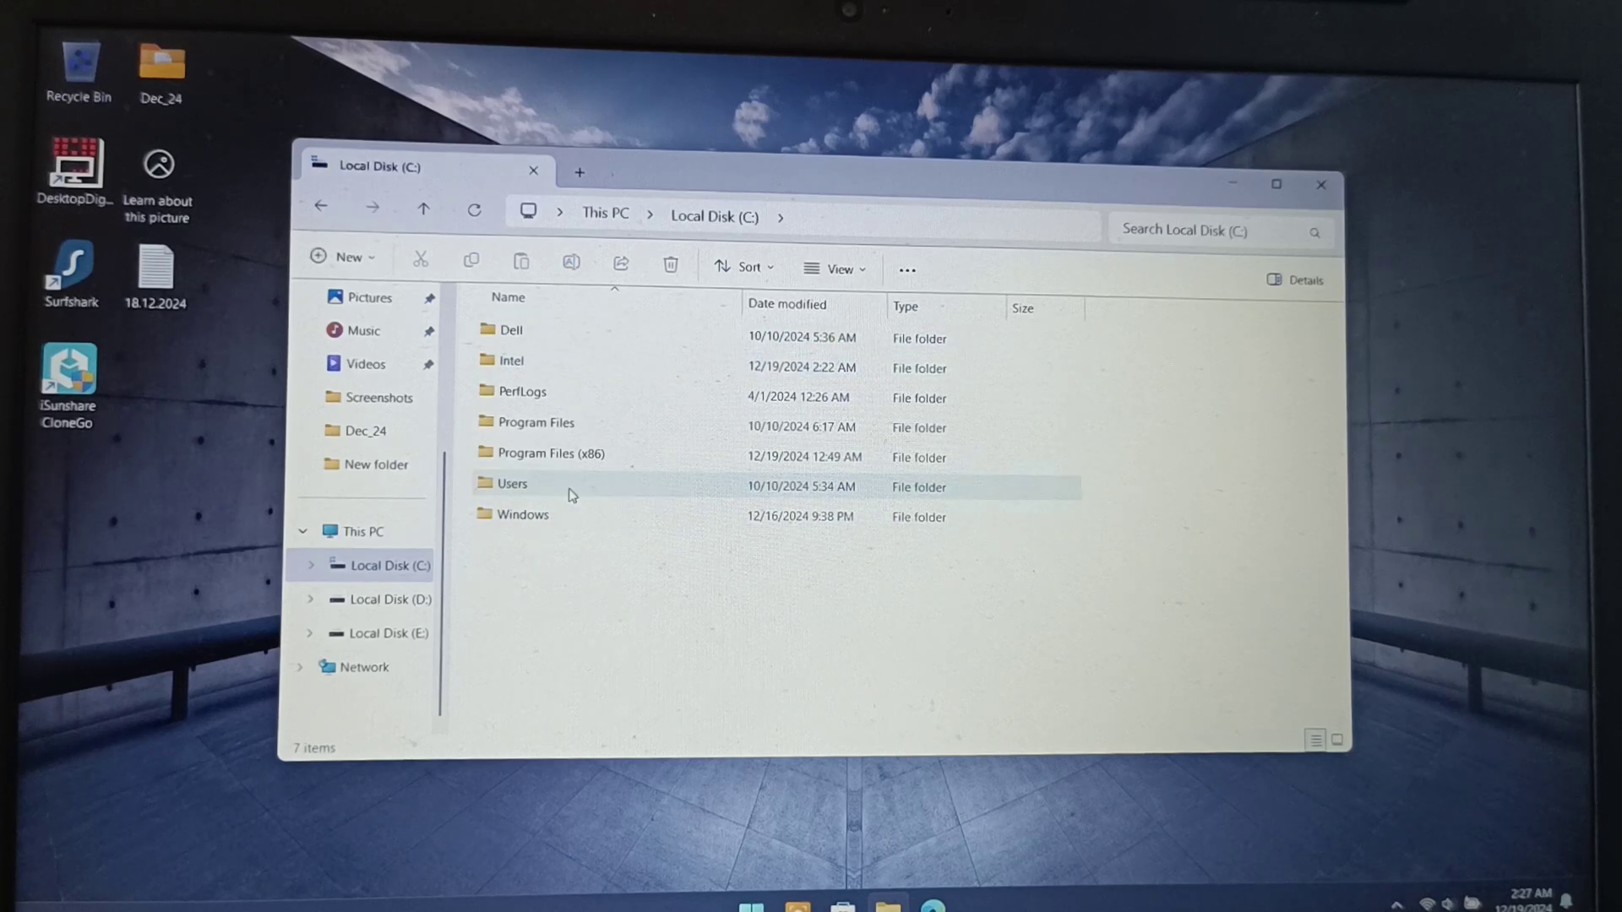
left_click(423, 208)
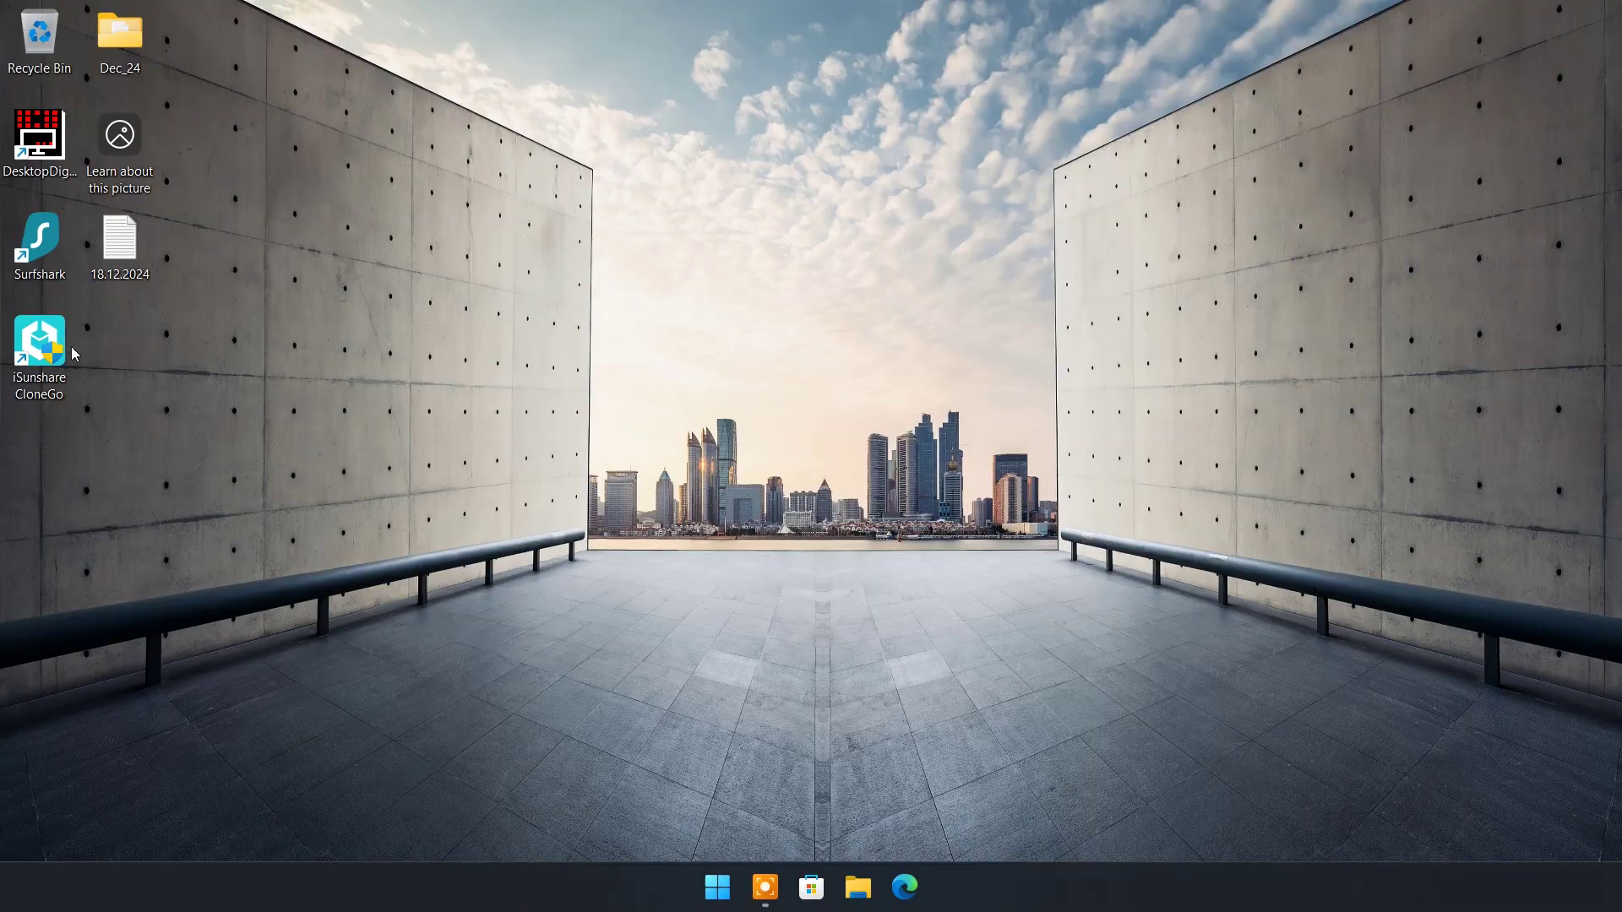
double_click(39, 342)
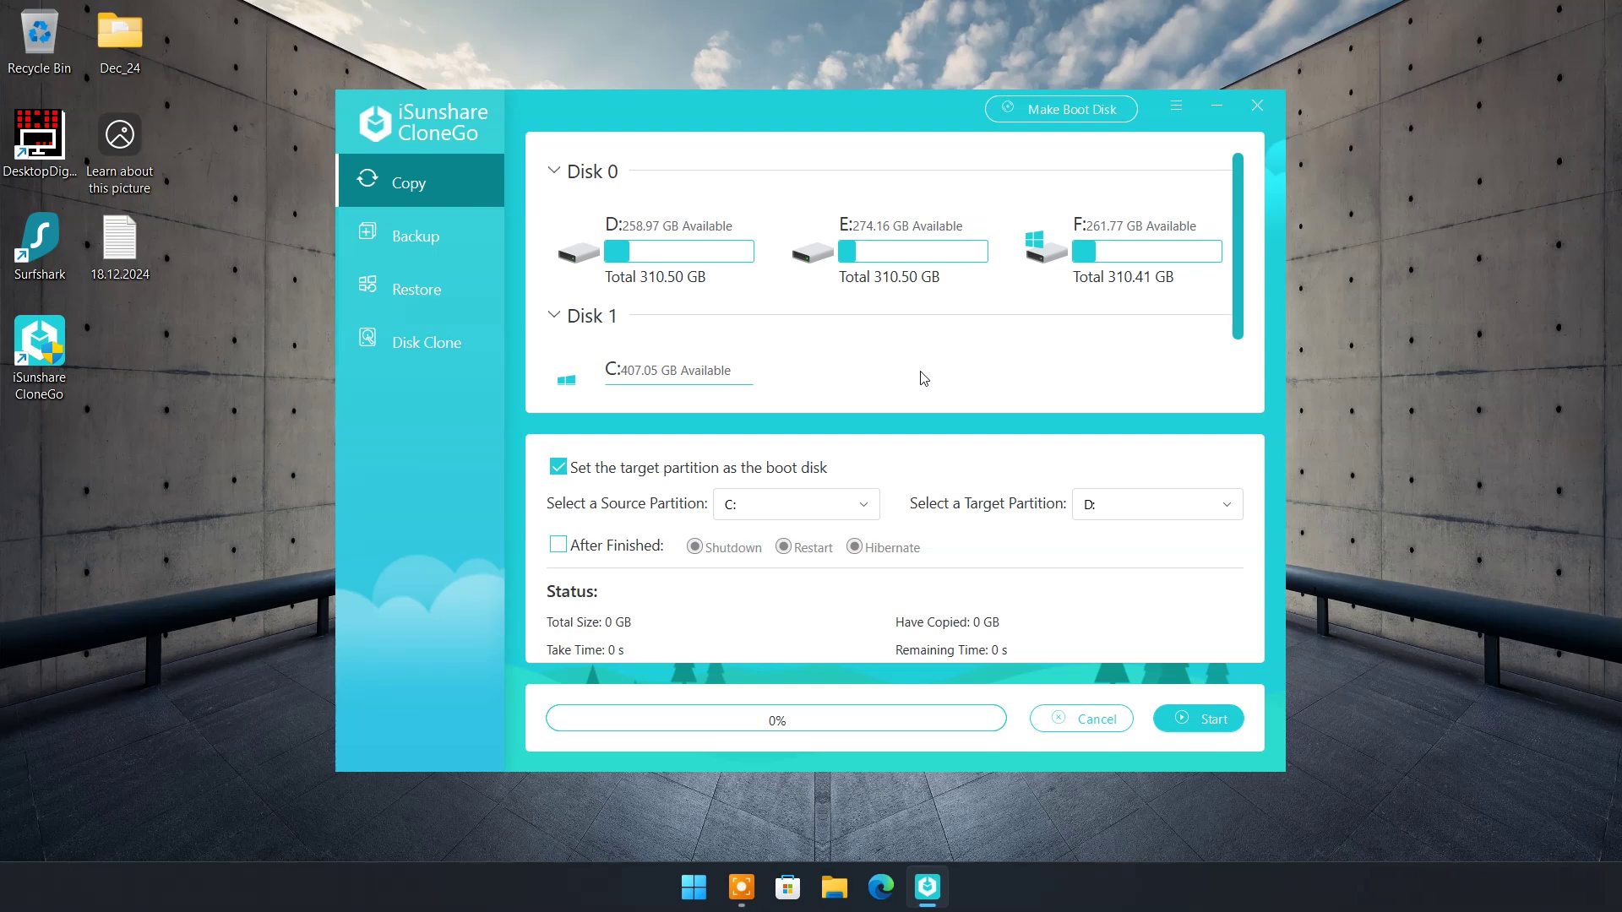
Mark volume C: (HD 1) for backup to C:/FileBack_202412193259.icg.
left_click(420, 240)
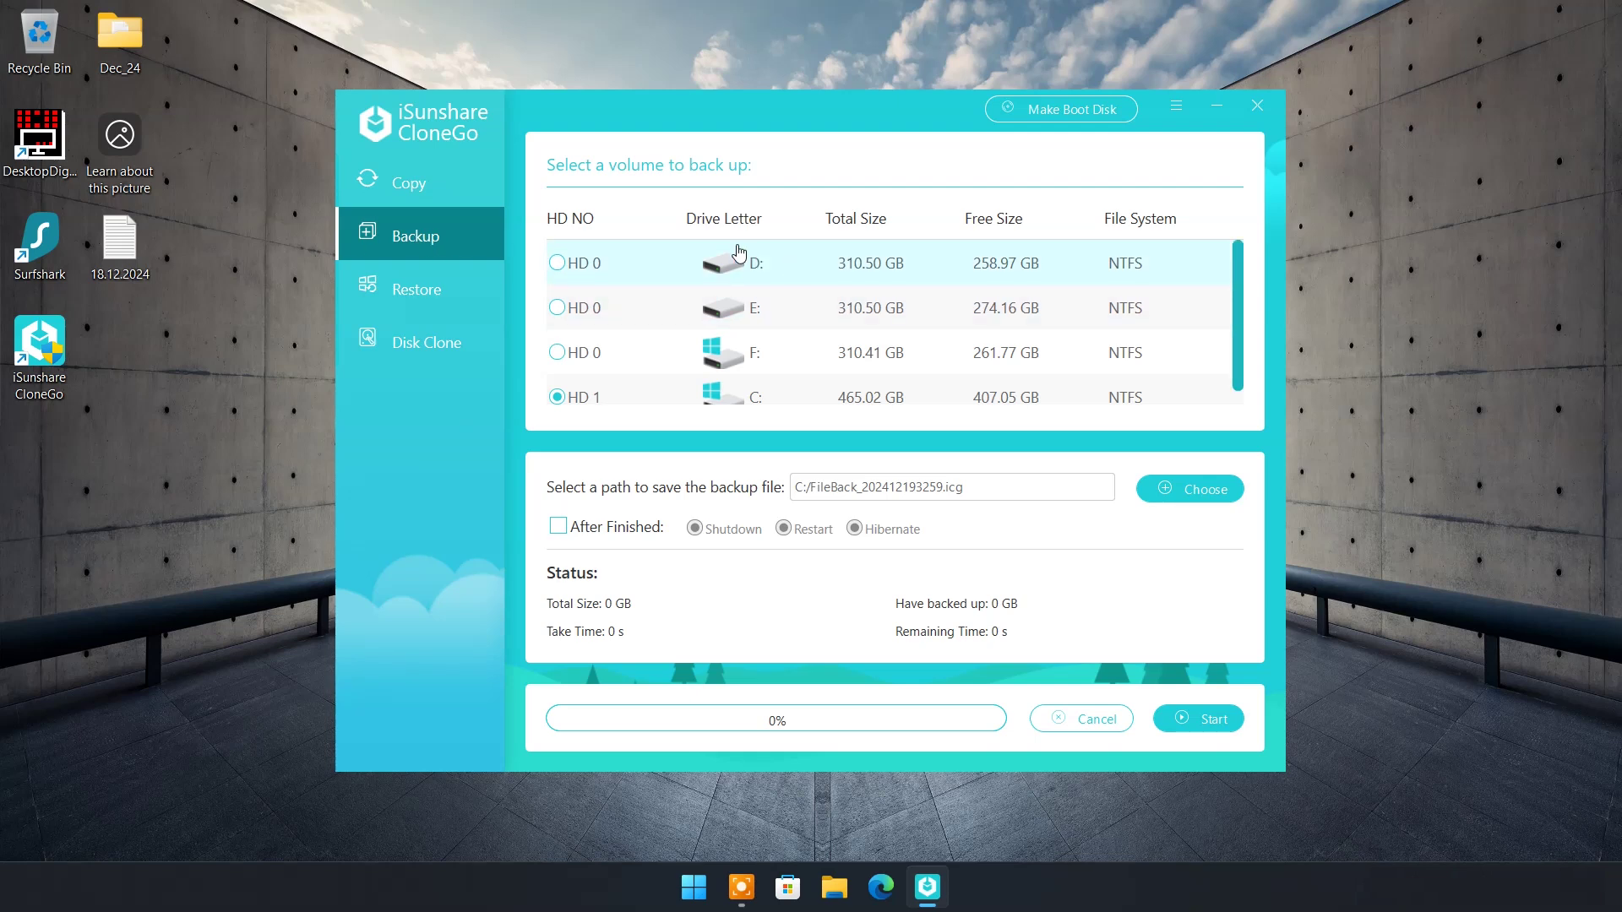
scroll(718, 308, "down", 1)
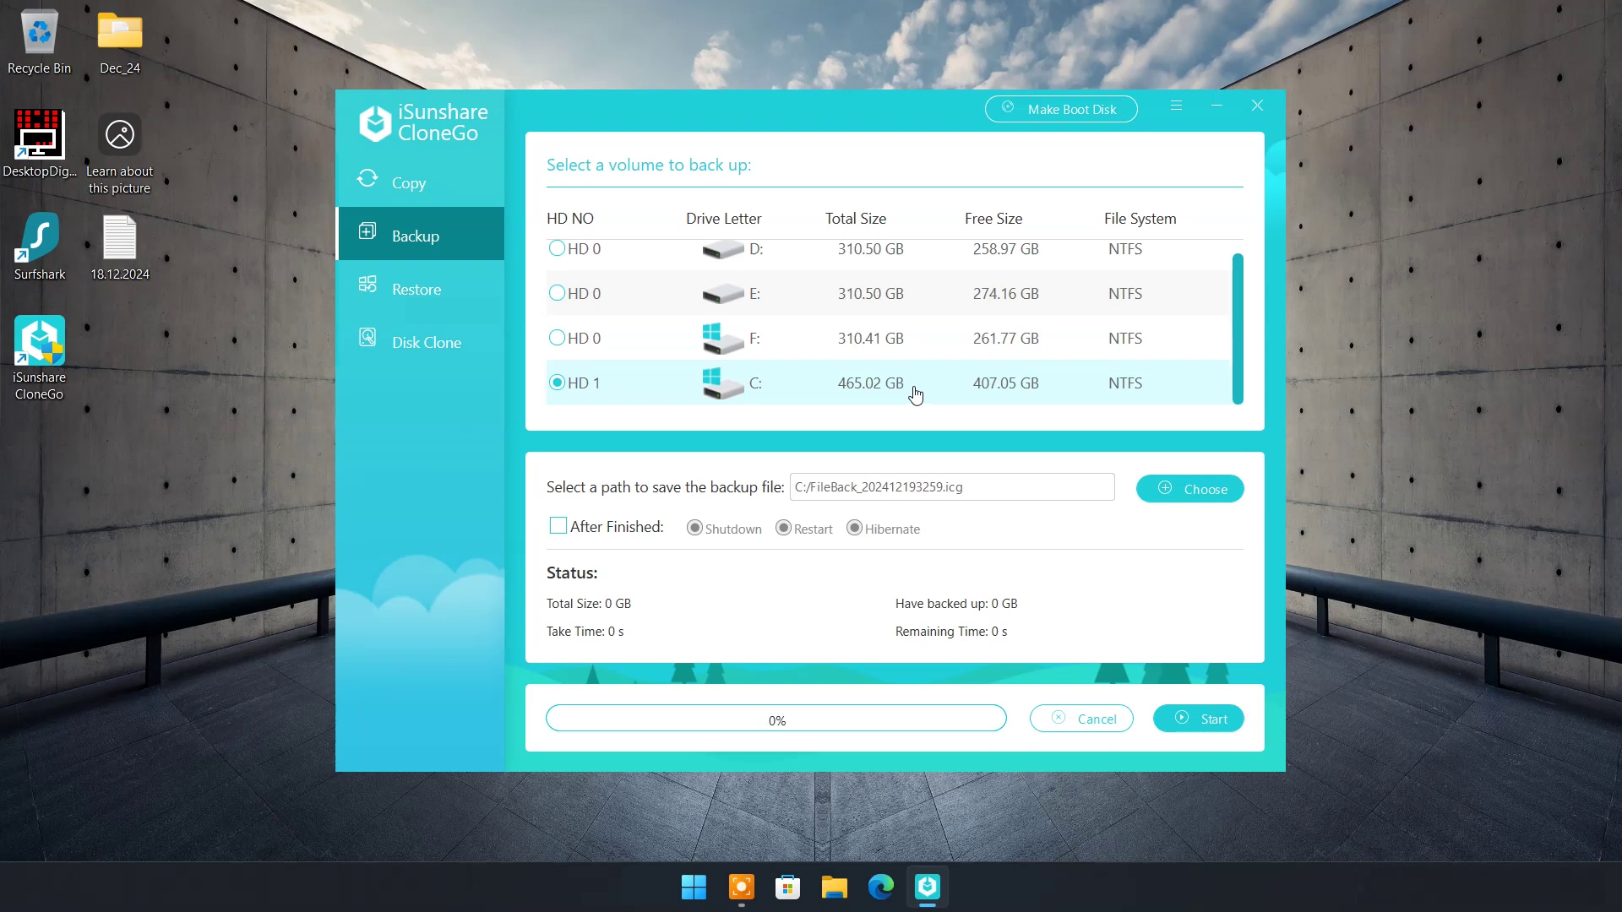
Choose drive D as the backup folder, making the target D:/FileBack_2024121932540.icg.
left_click(1177, 495)
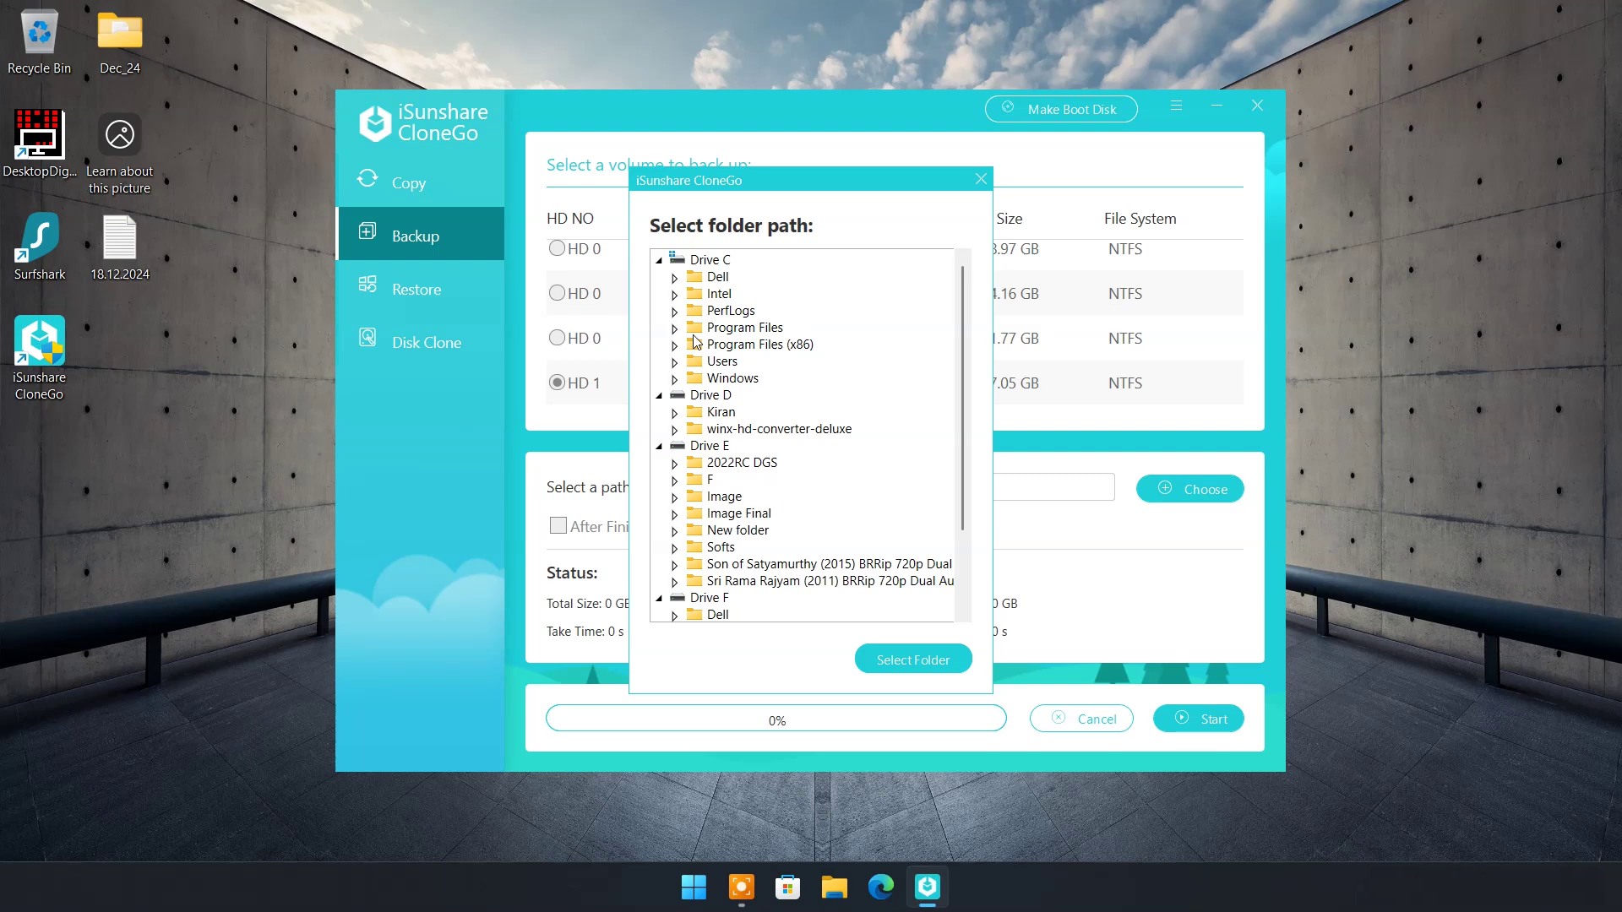
left_click(659, 261)
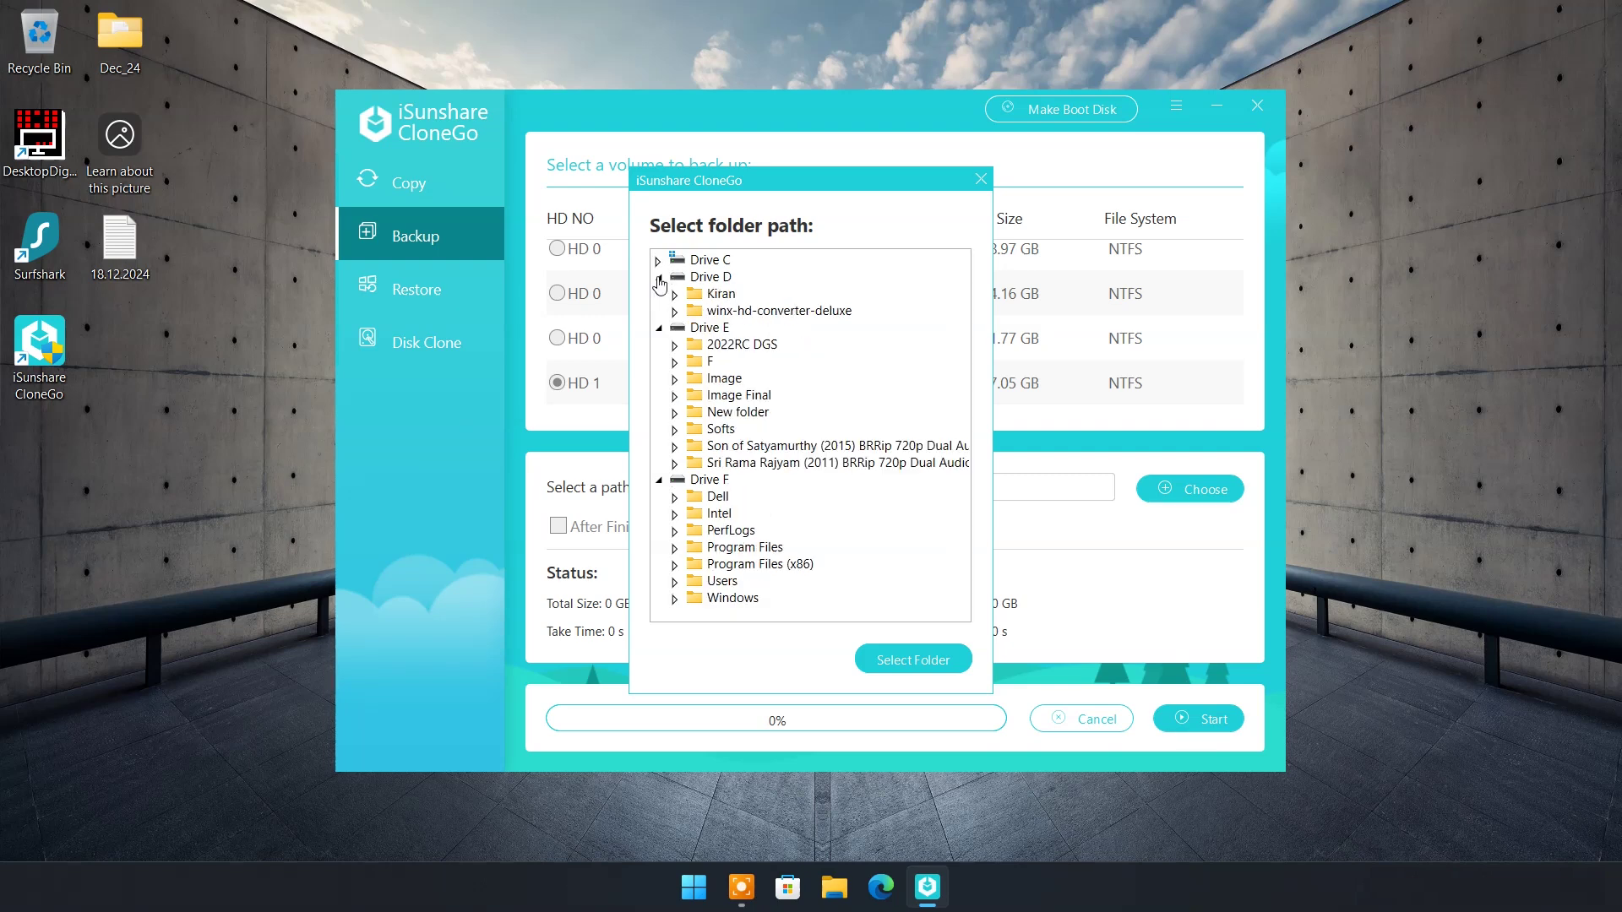
left_click(658, 278)
left_click(658, 295)
left_click(659, 312)
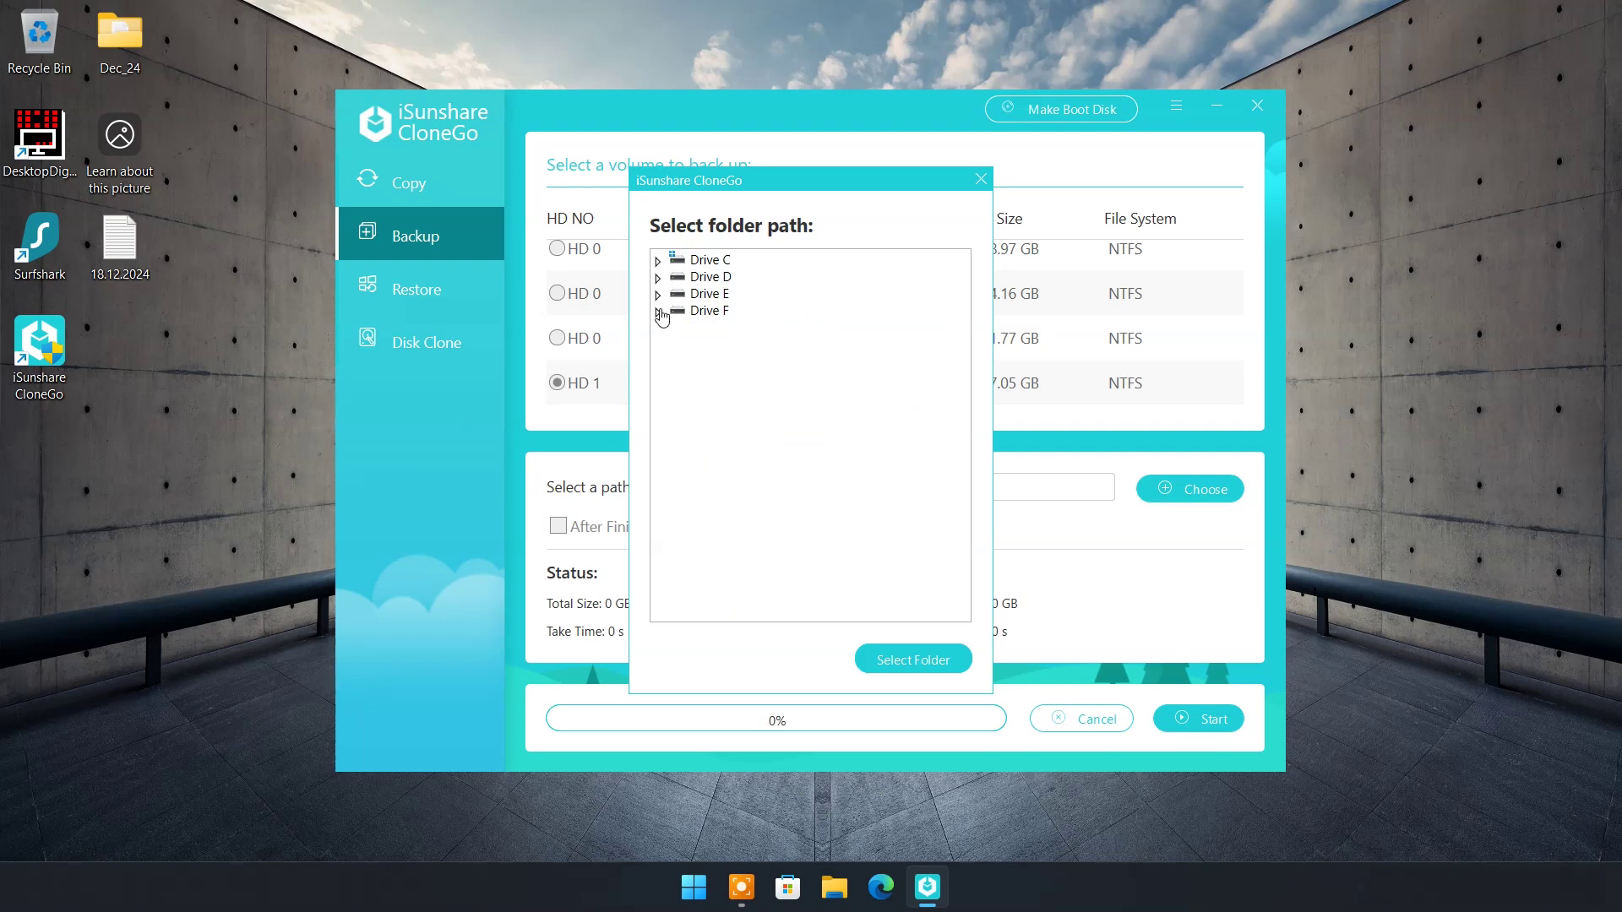
left_click(658, 277)
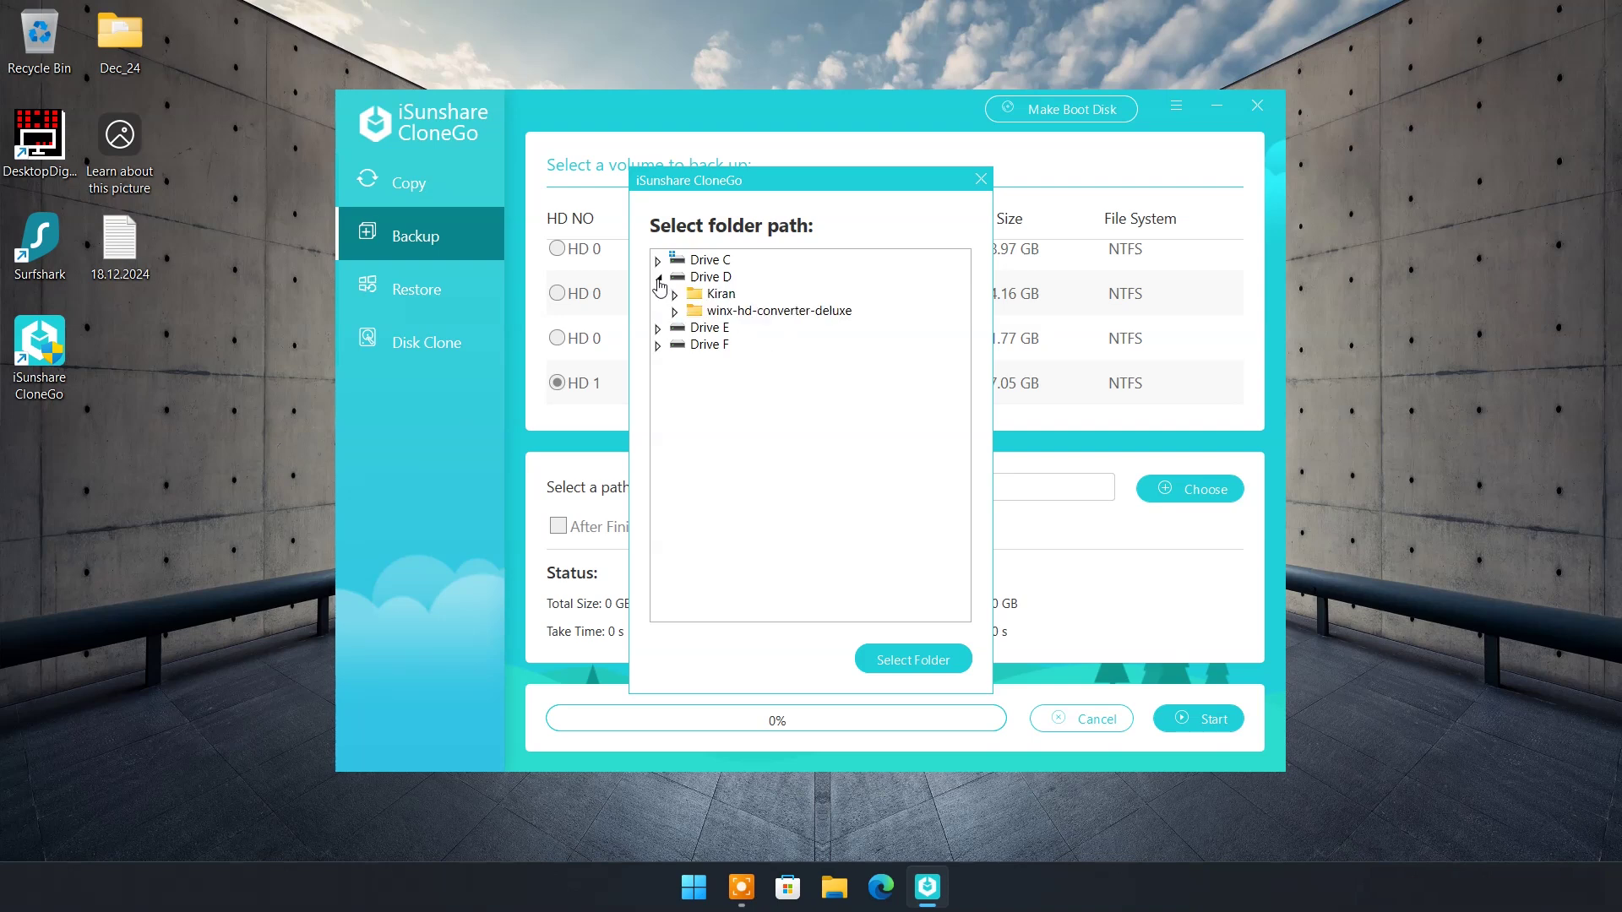
left_click(710, 281)
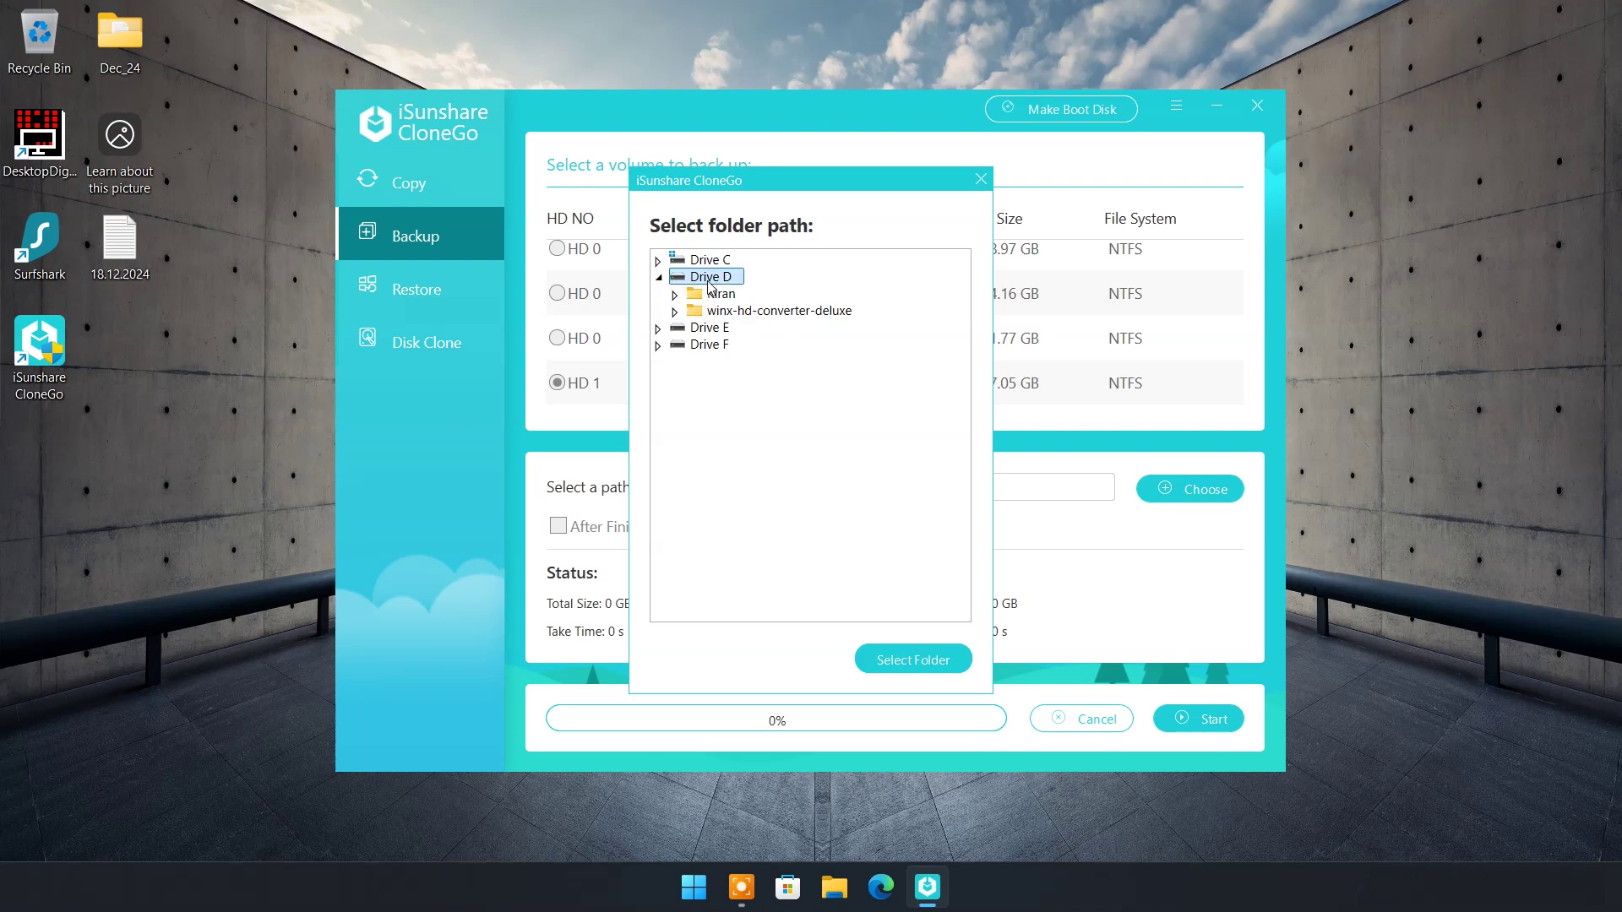
left_click(911, 661)
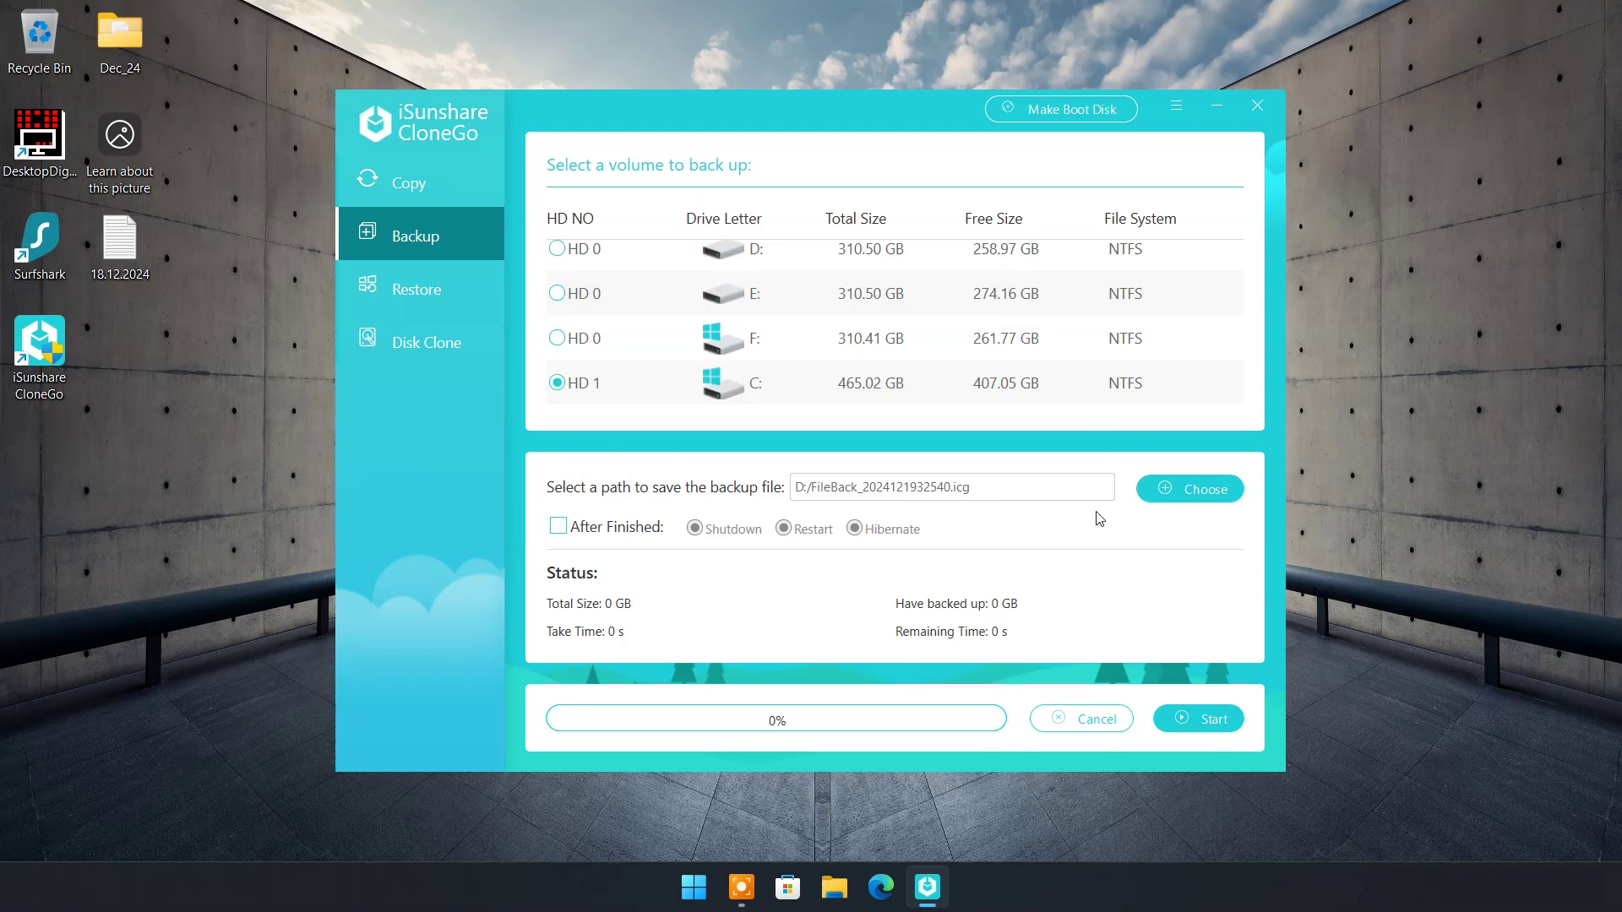
Run the C: volume backup to D: until it reports success, then bring up File Explorer.
left_click(1210, 724)
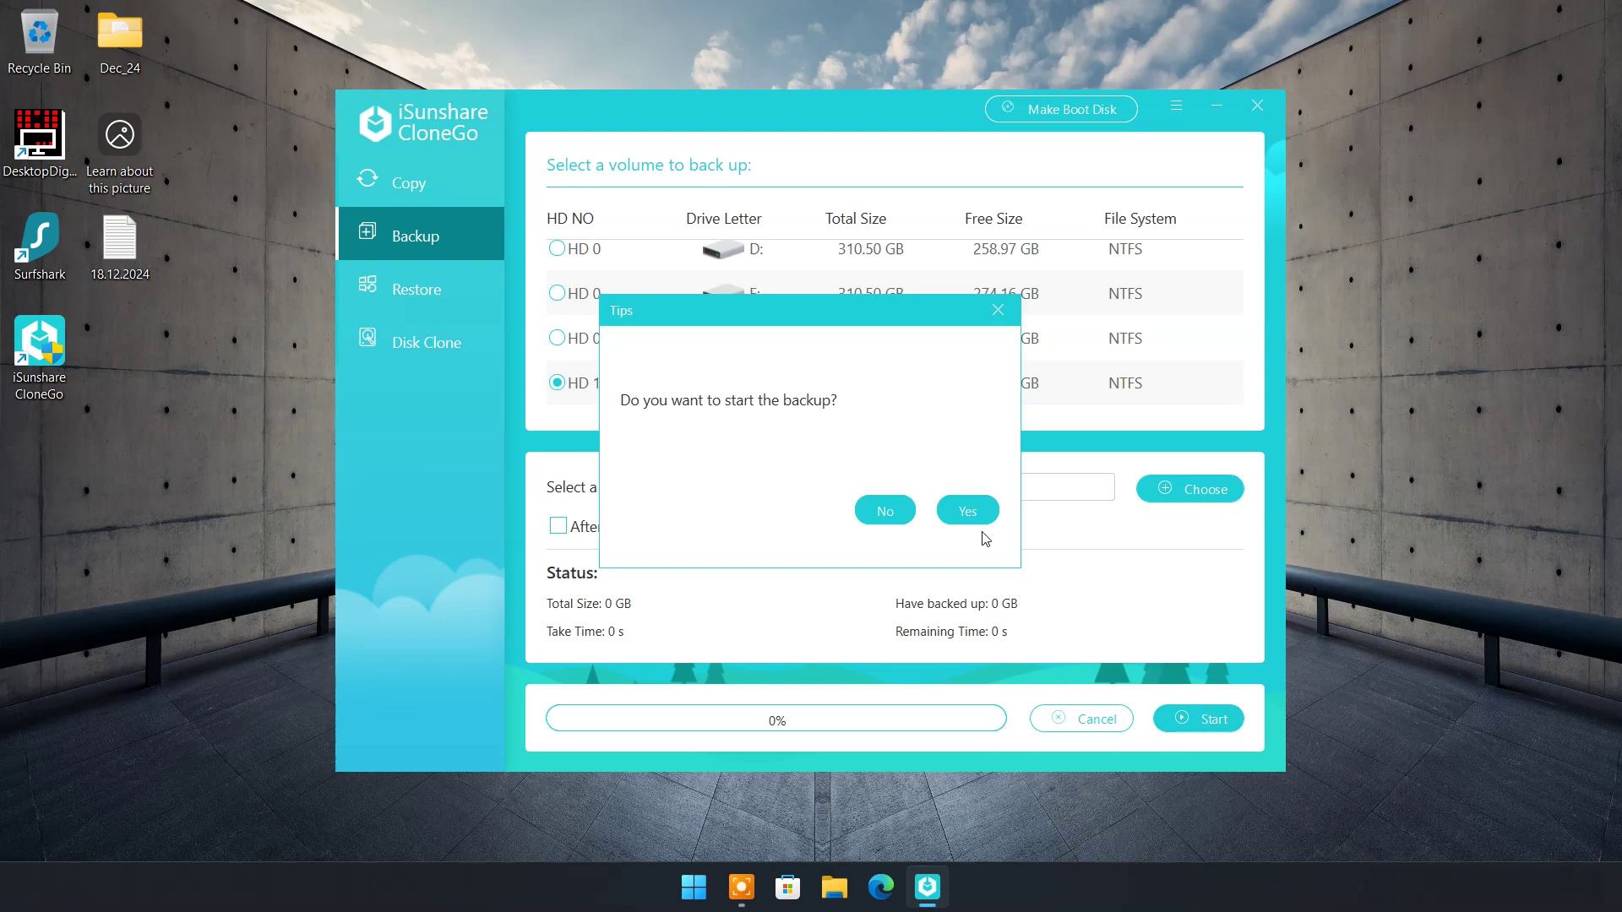
left_click(967, 510)
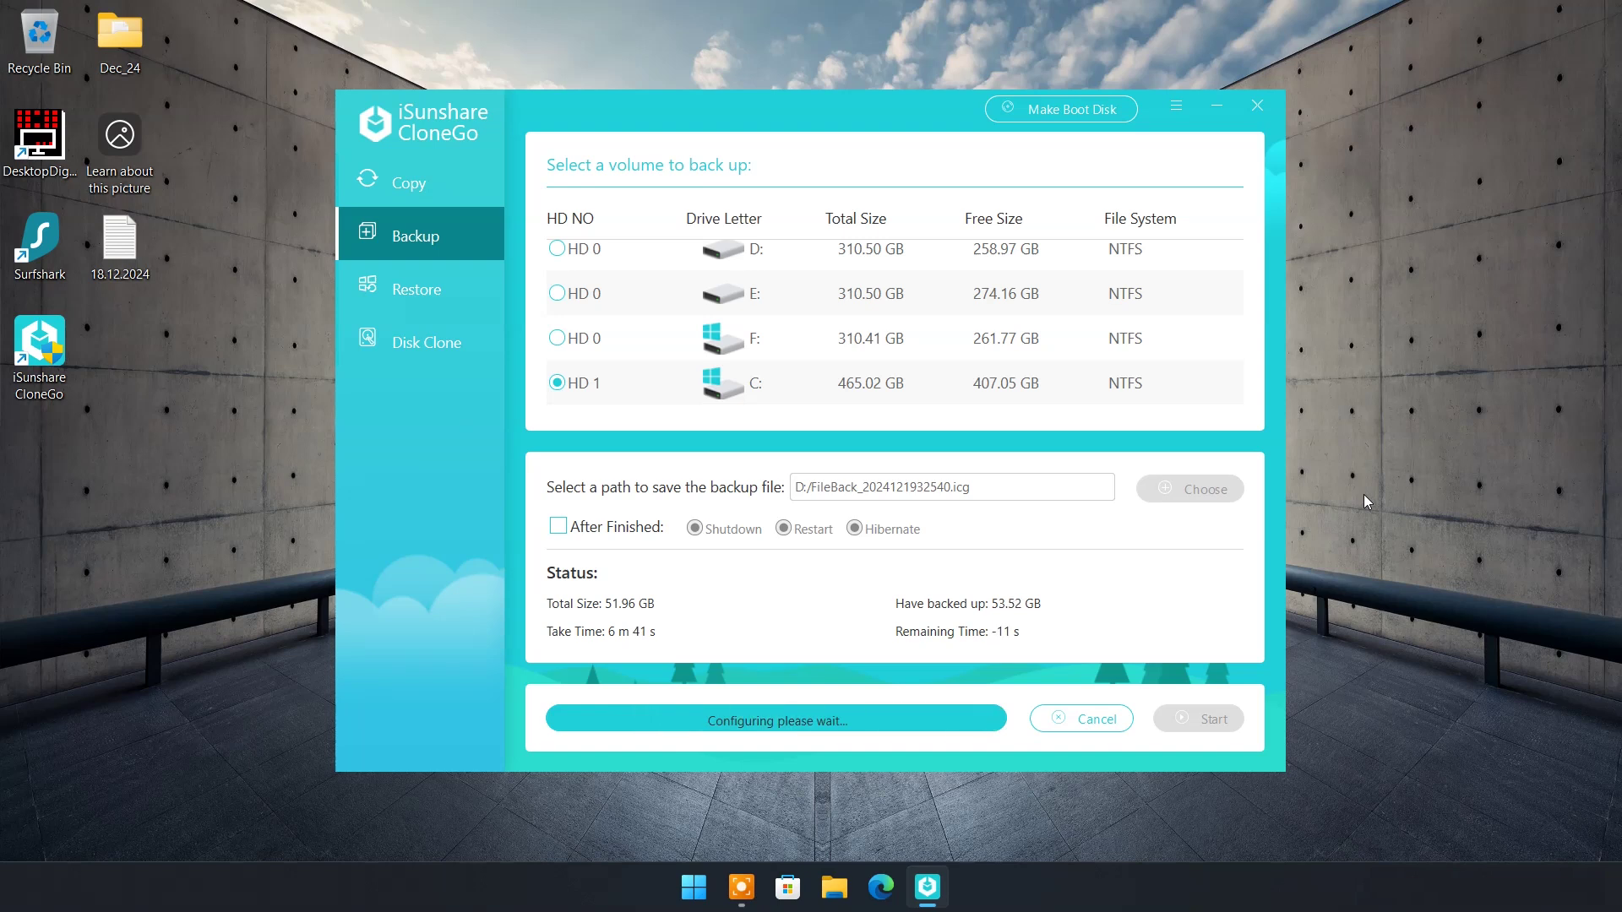
left_click(970, 529)
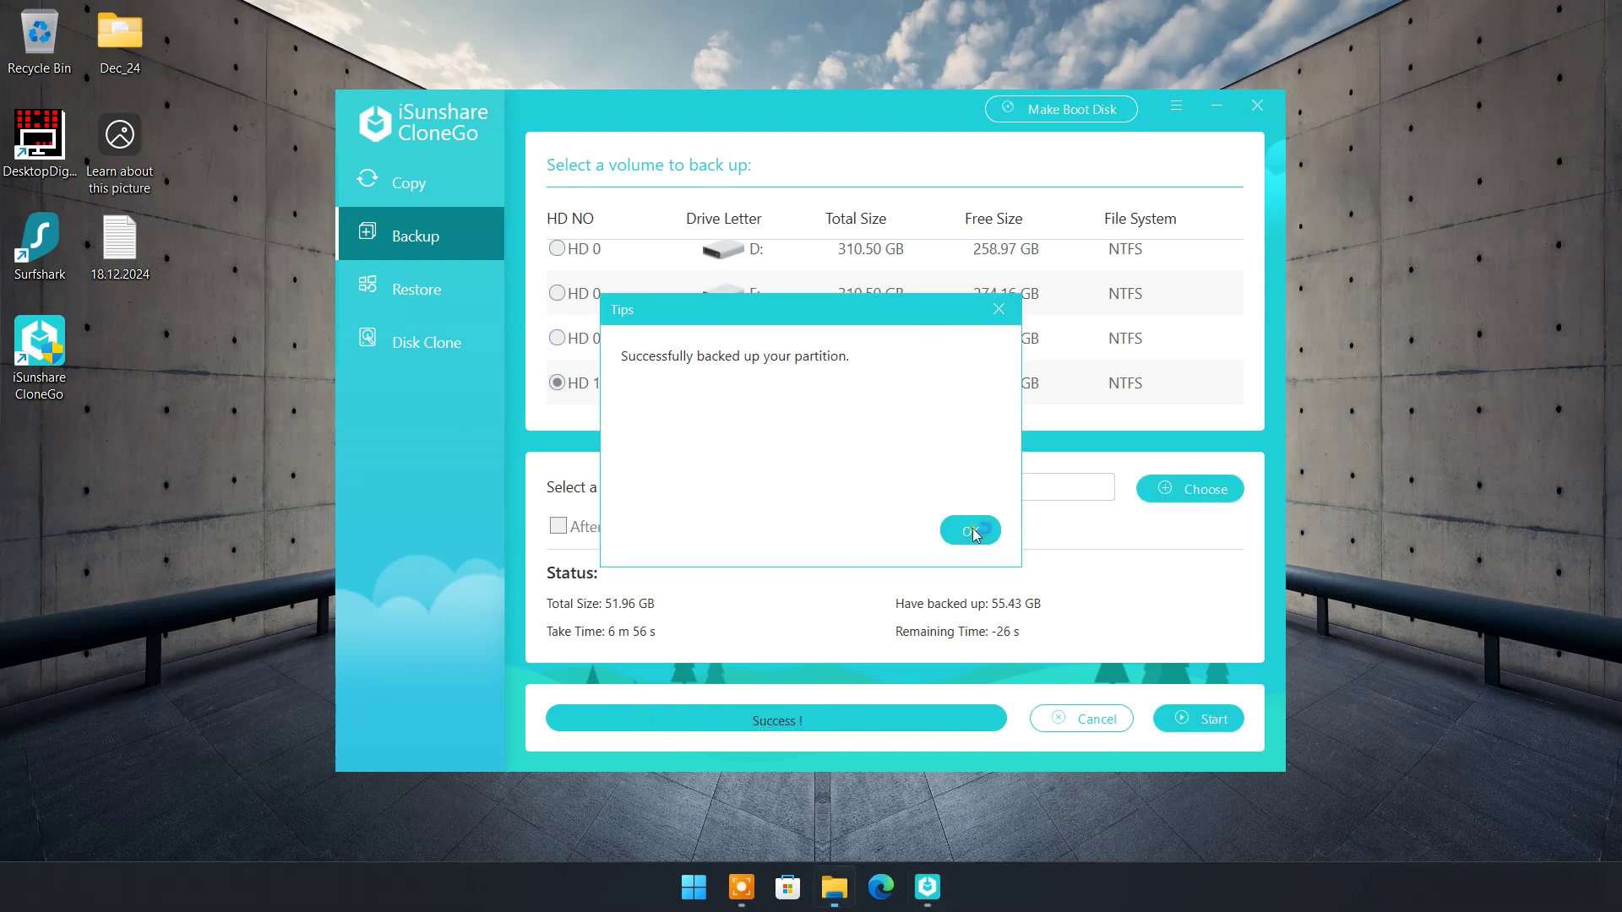
Open Local Disk (D:) in Explorer and dismiss CloneGo's backup success message.
scroll(330, 541, "down", 3)
left_click(327, 551)
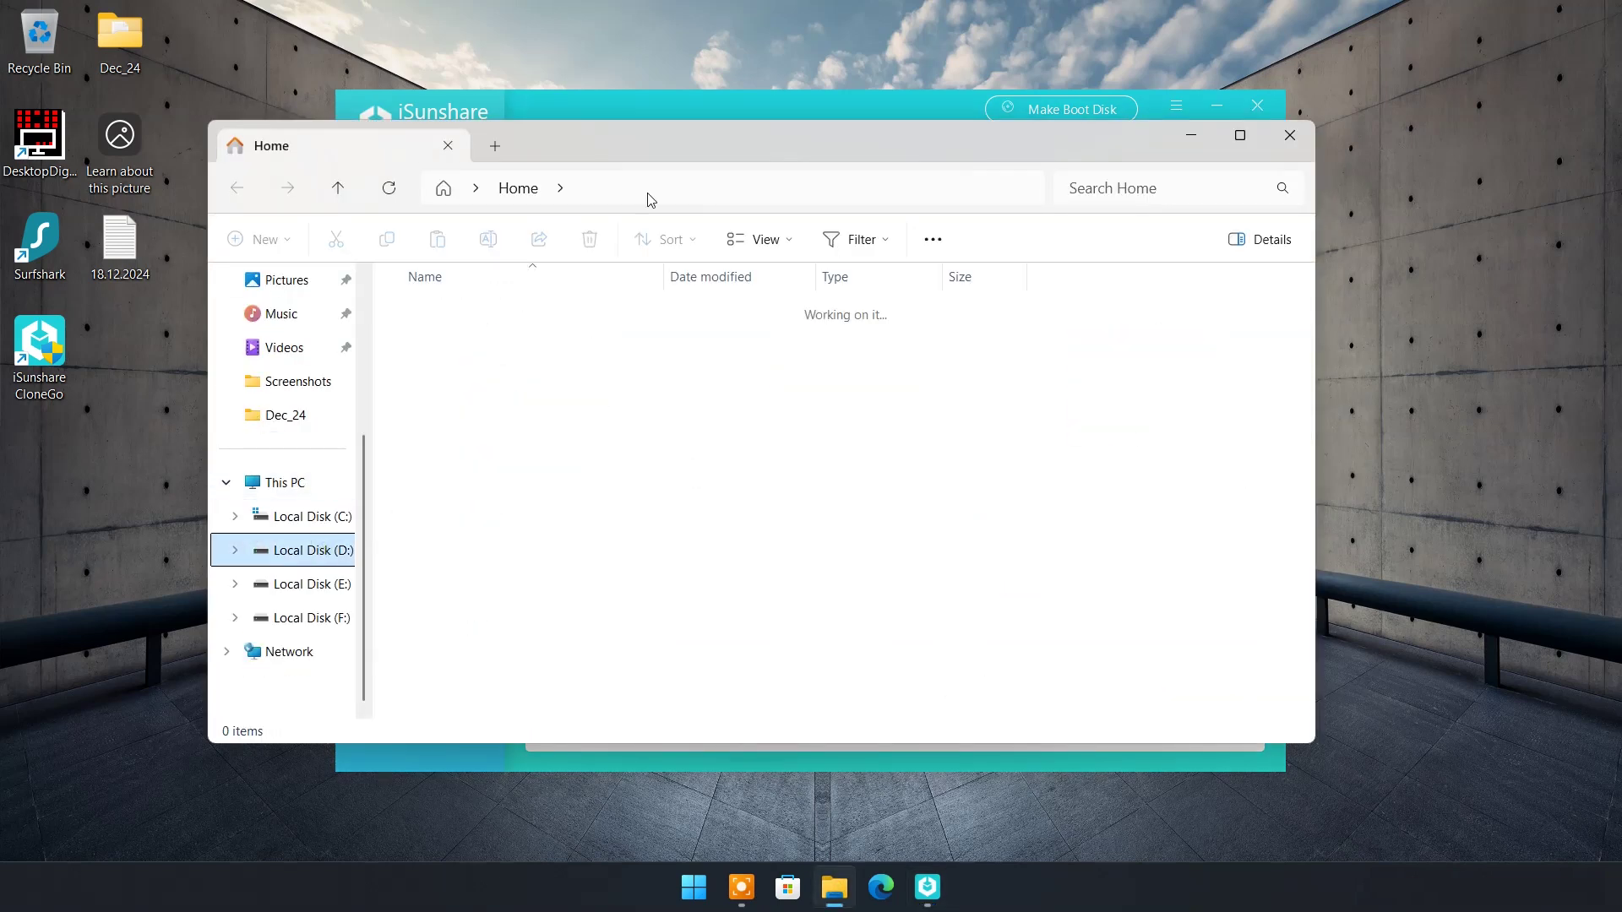
left_click_drag(782, 213, 844, 204)
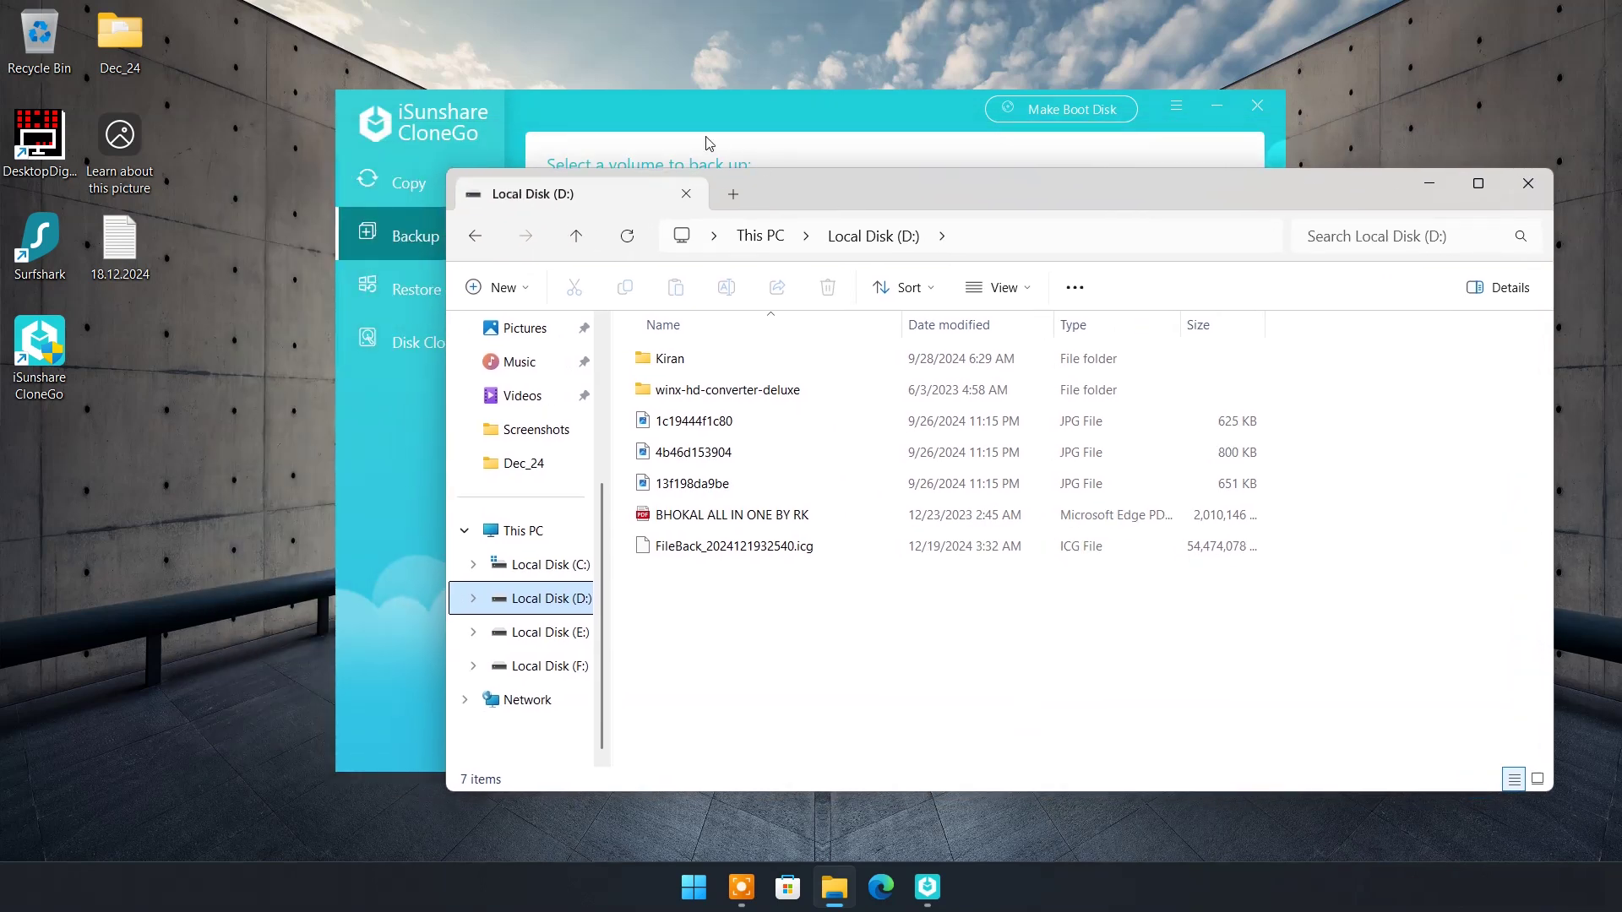
left_click(718, 129)
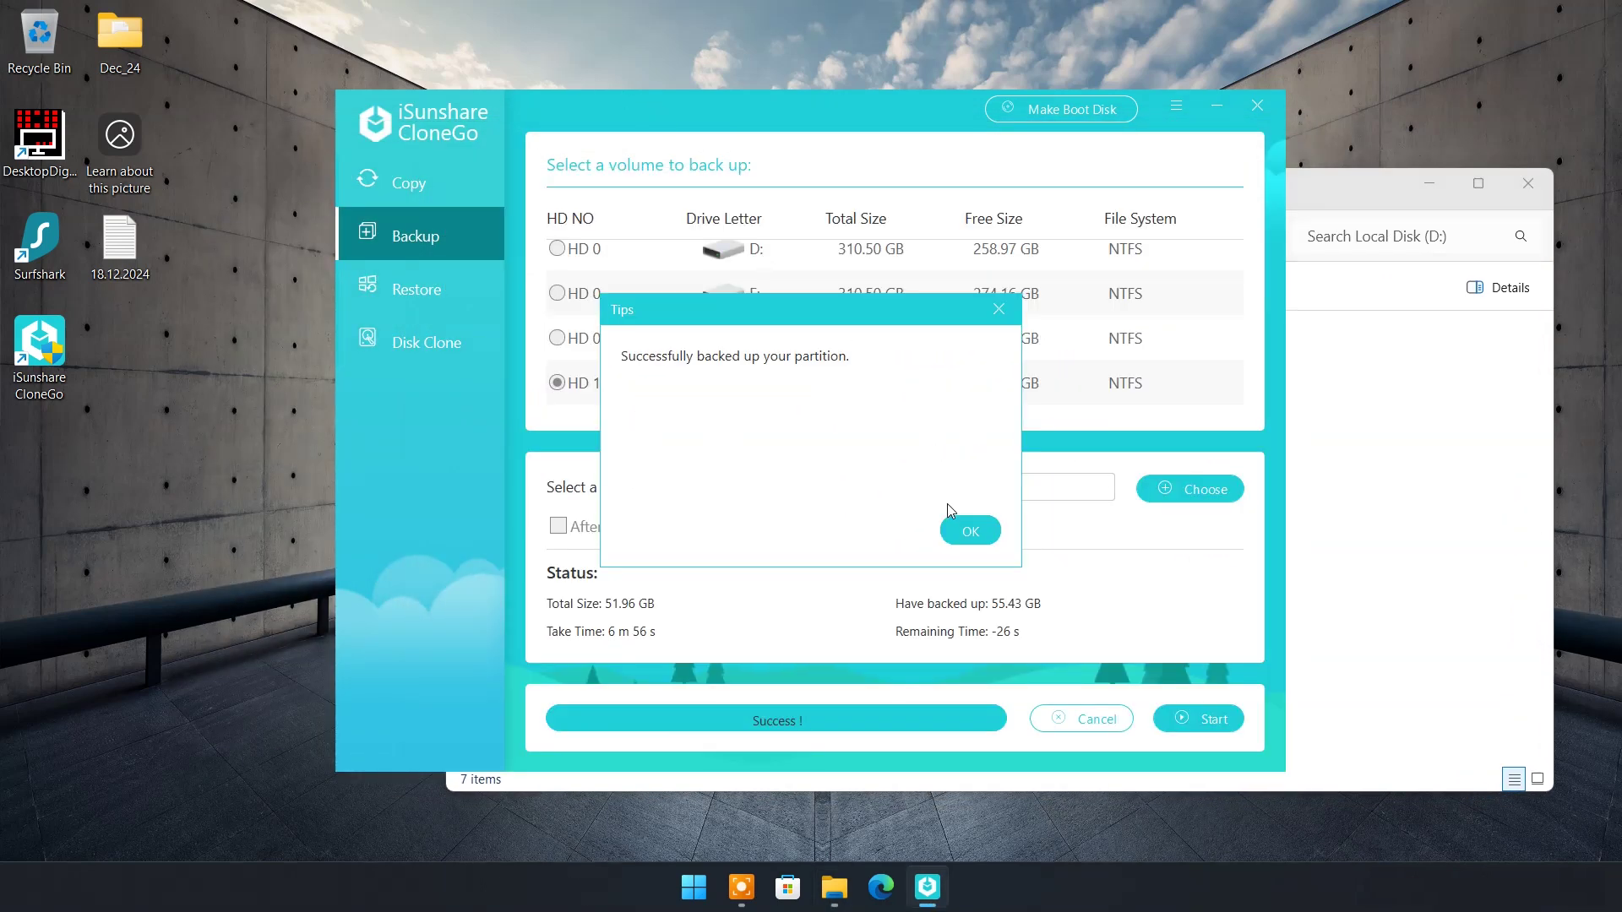
left_click(969, 530)
Confirm FileBack_2024121932540.icg on D: is 51.9 GB, then minimize File Explorer.
left_click_drag(784, 115, 623, 68)
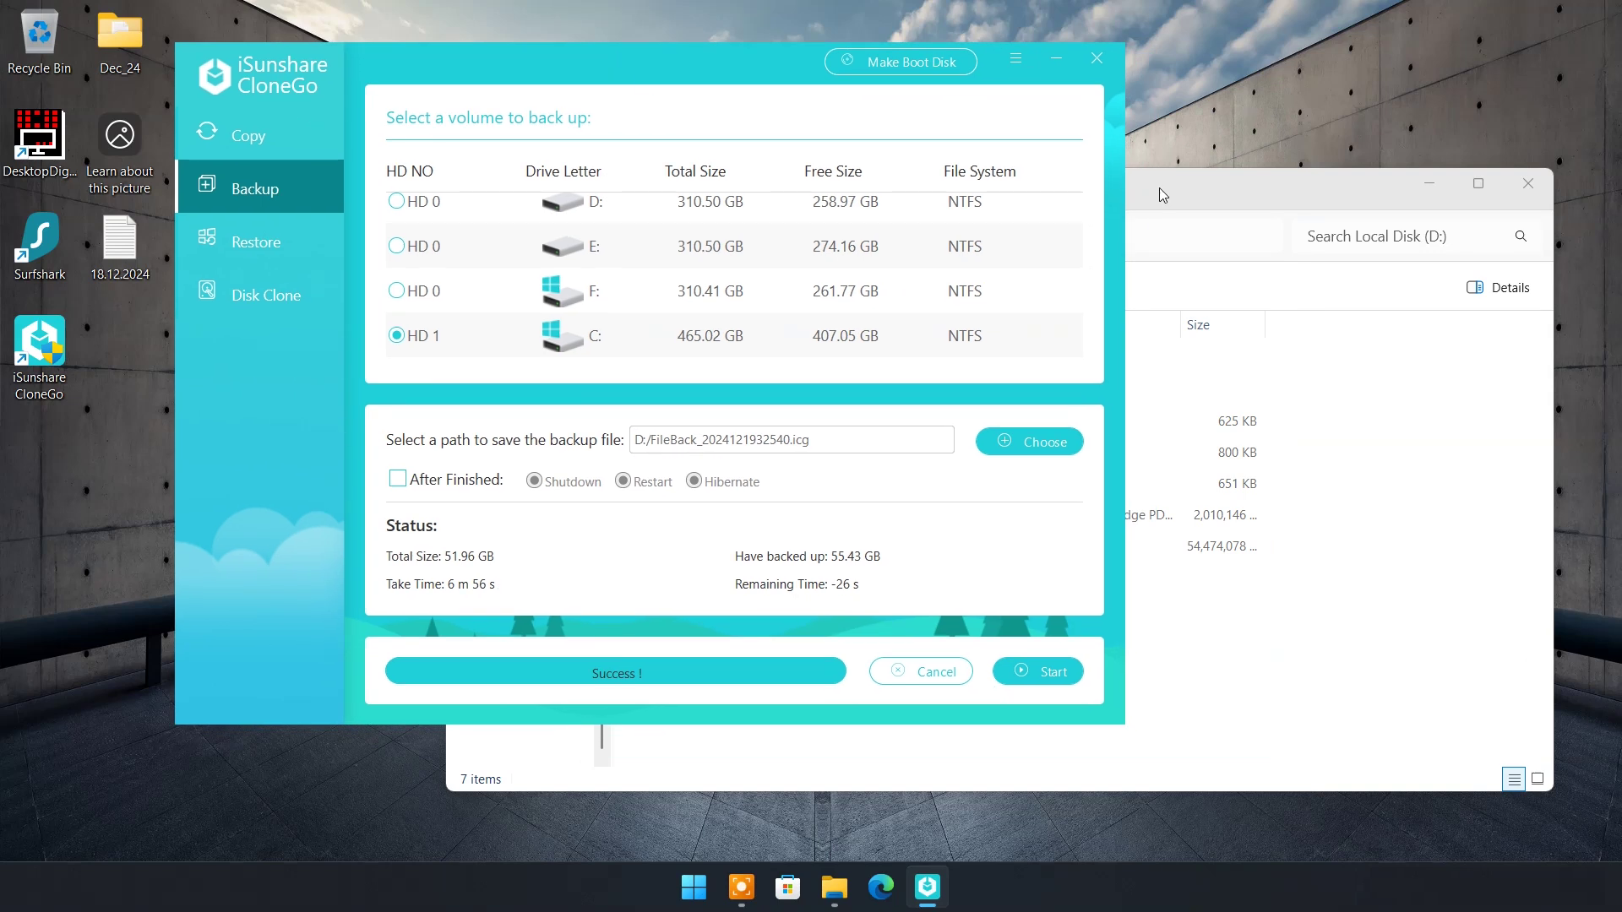
left_click(1163, 195)
left_click(749, 553)
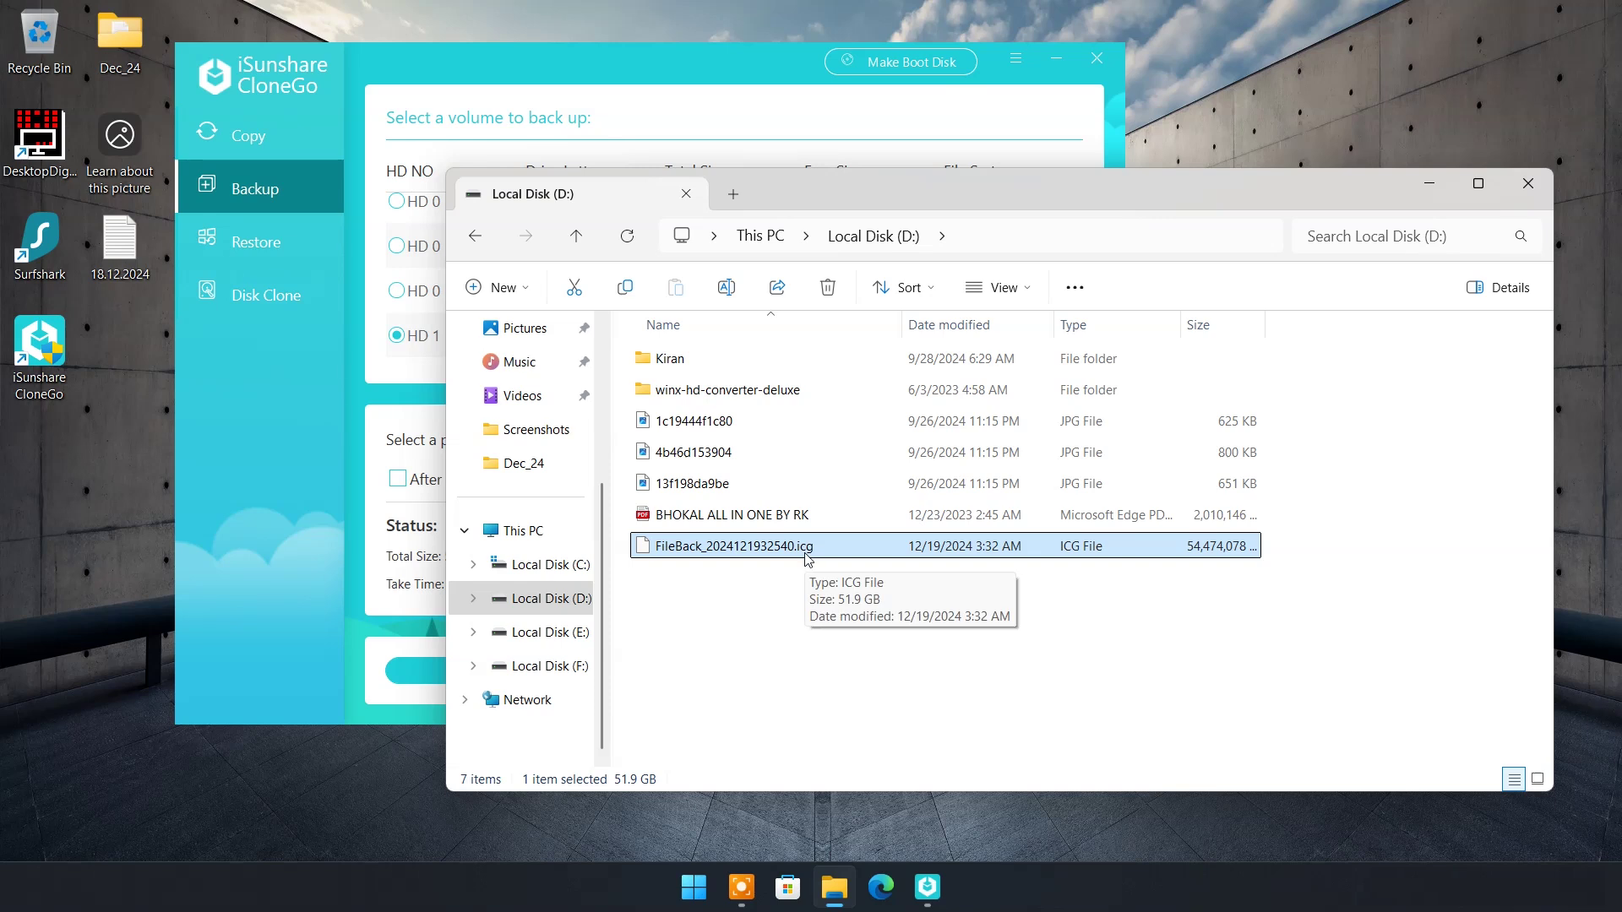
left_click(1426, 186)
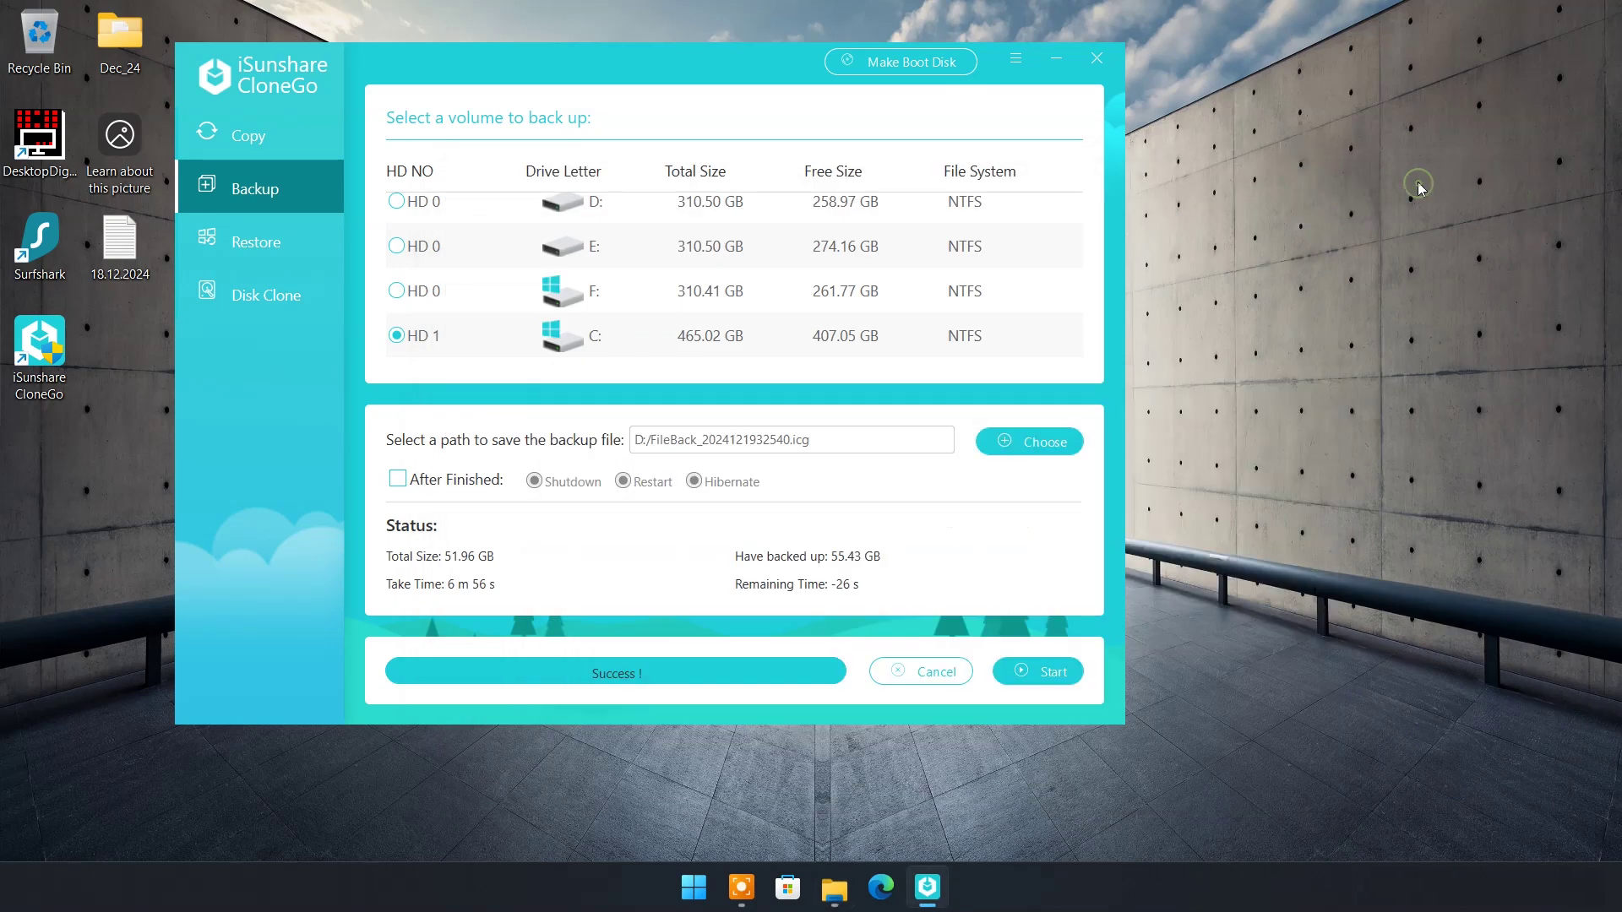
Set up restoring the D:/FileBack_2024121932540.icg backup onto the F: volume.
left_click(251, 243)
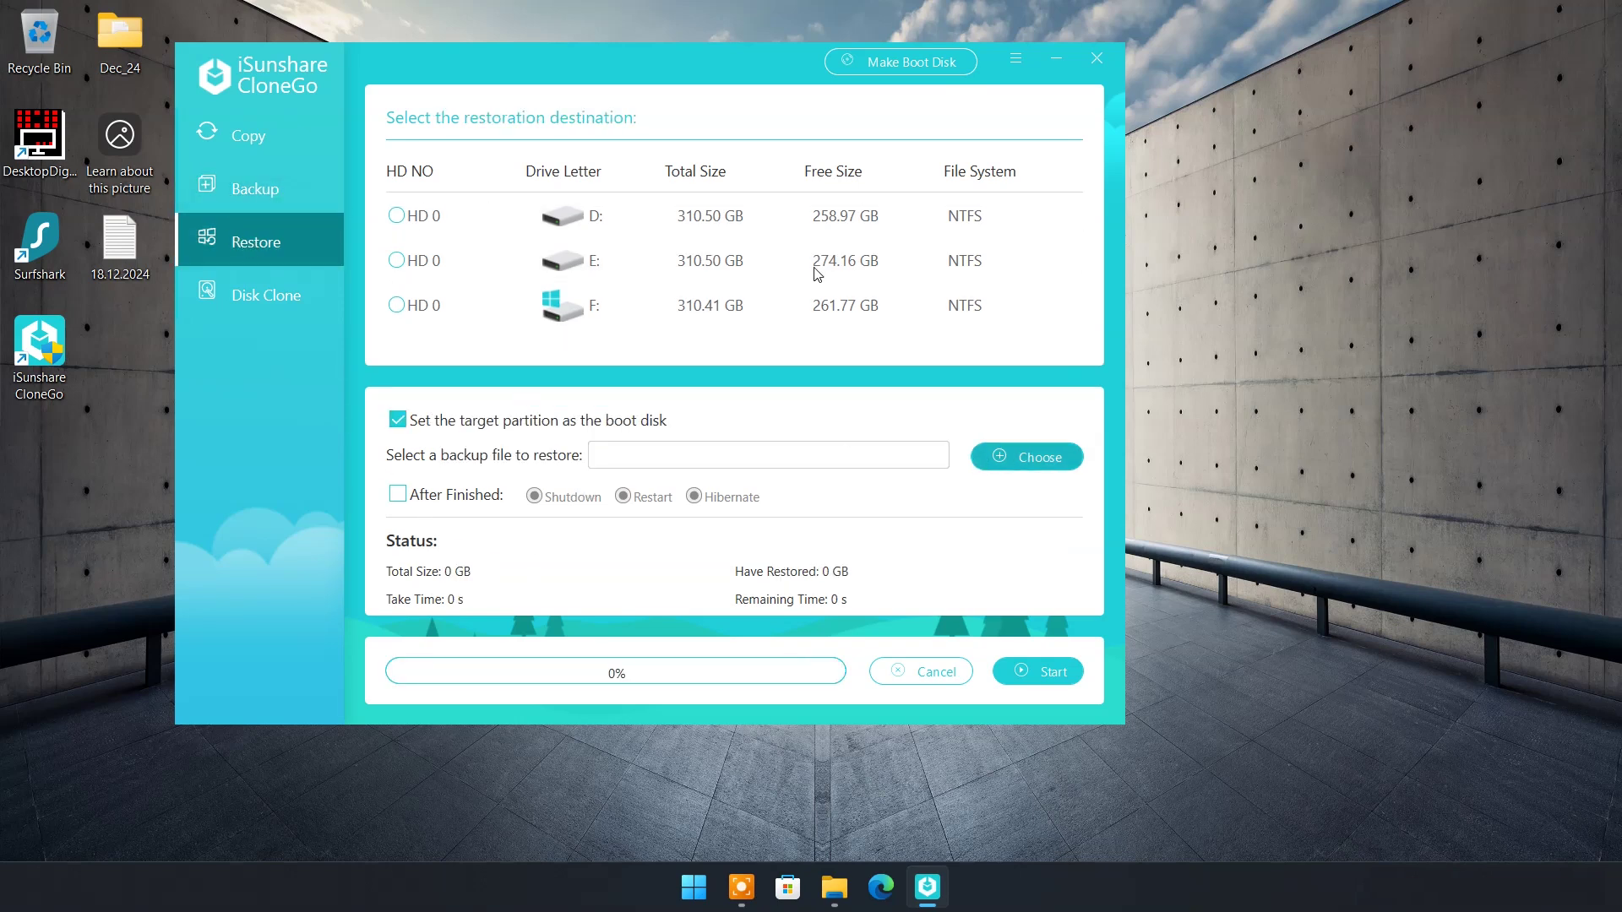
scroll(300, 346, "down", 5)
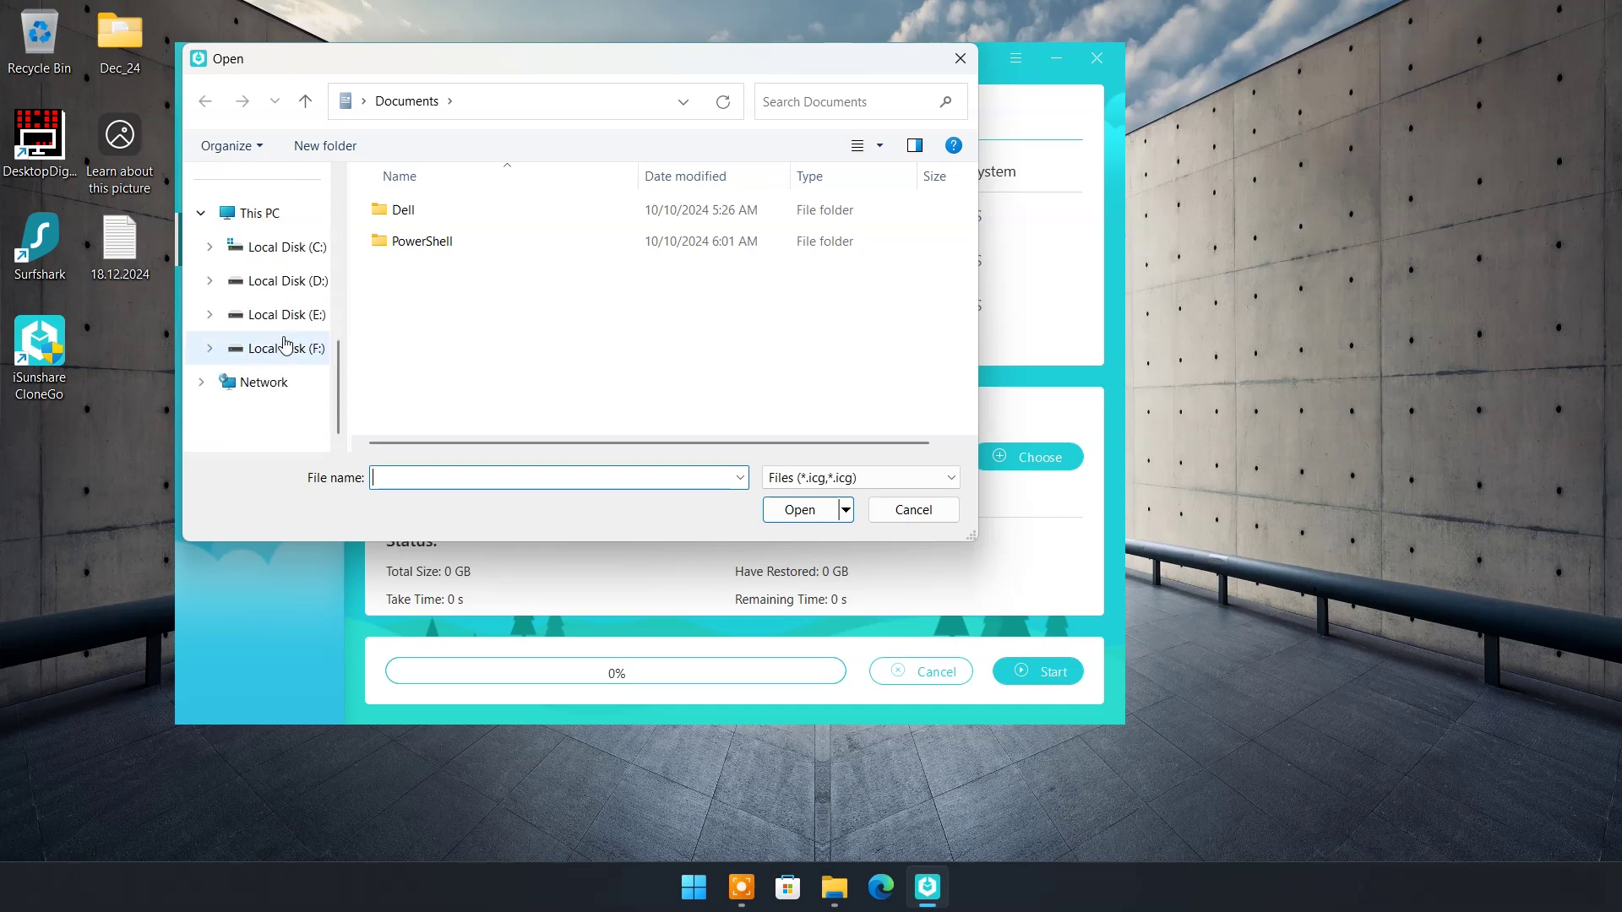
left_click(285, 288)
left_click(524, 272)
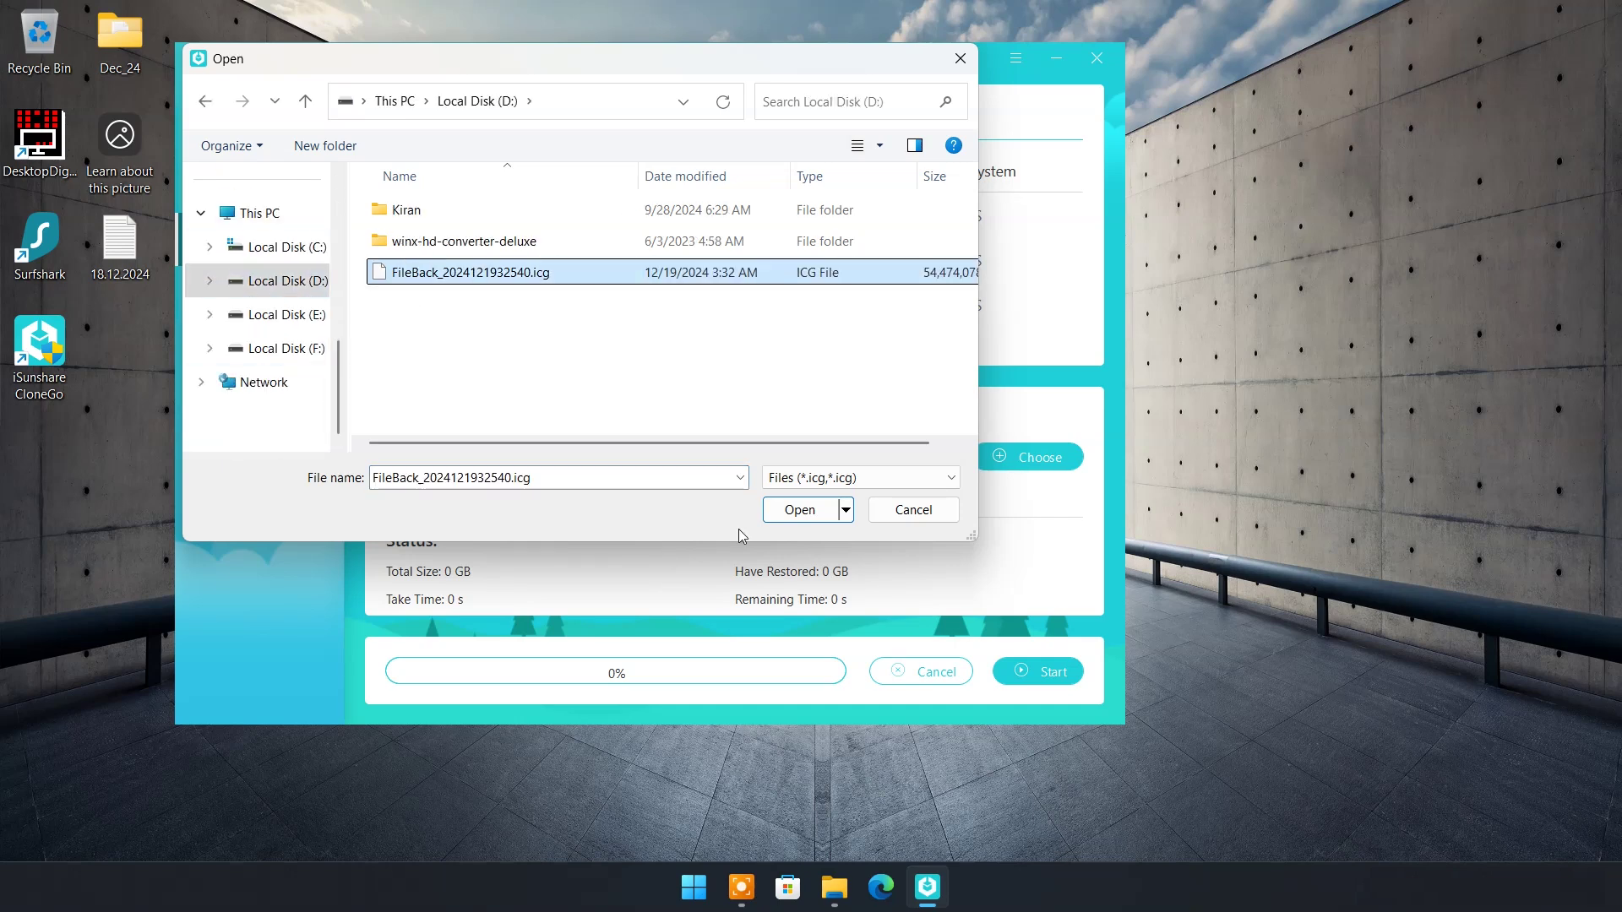
left_click(795, 511)
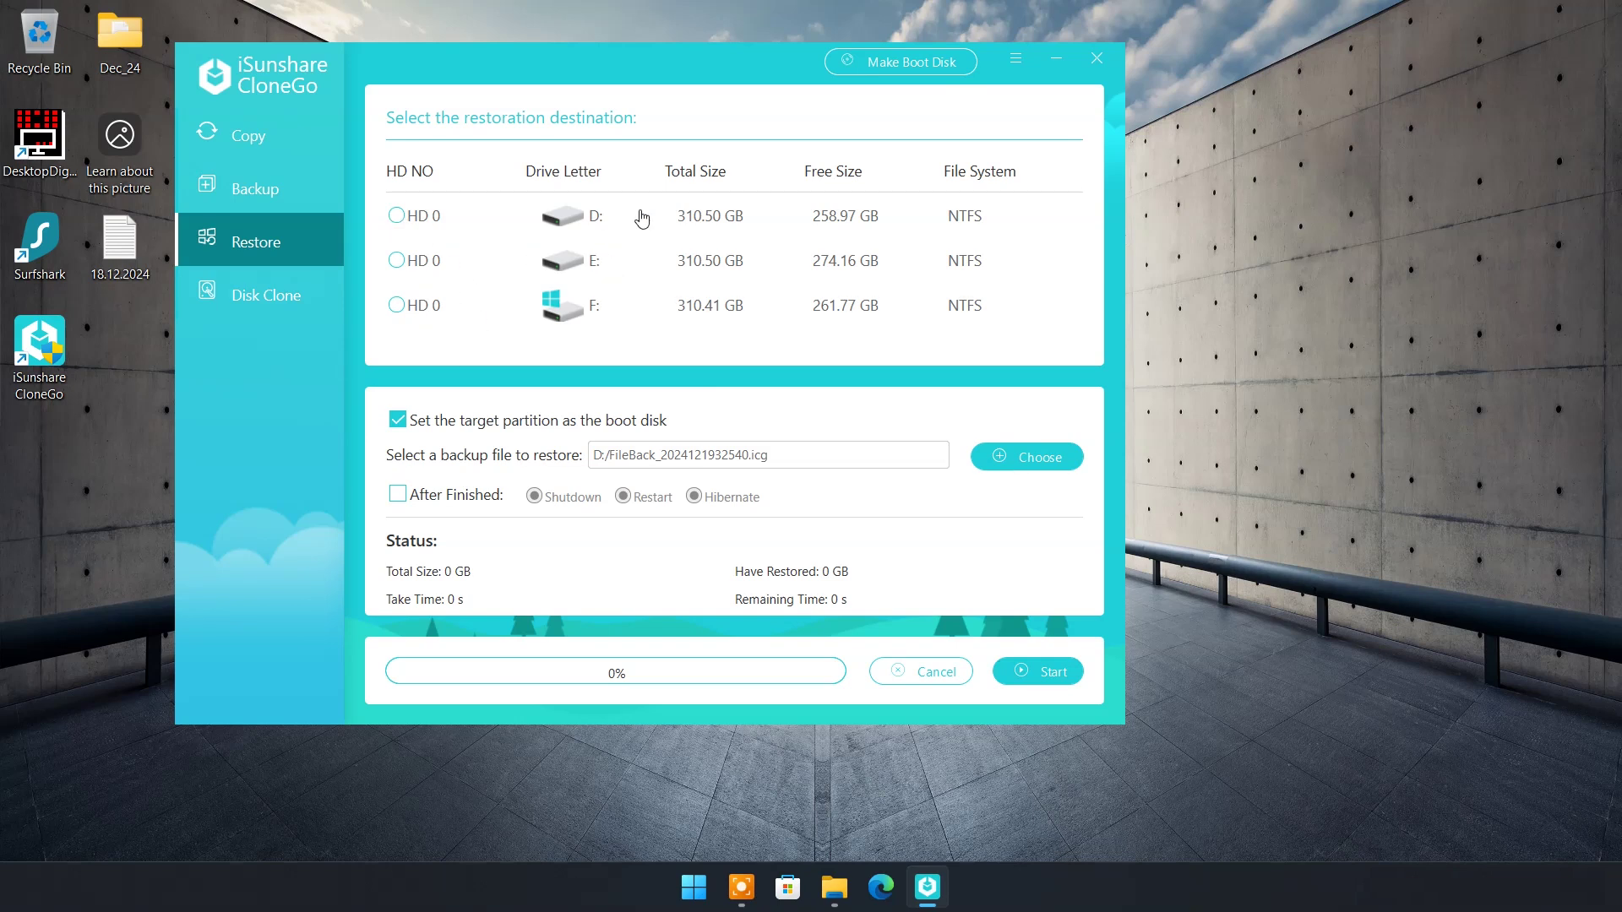
left_click(397, 306)
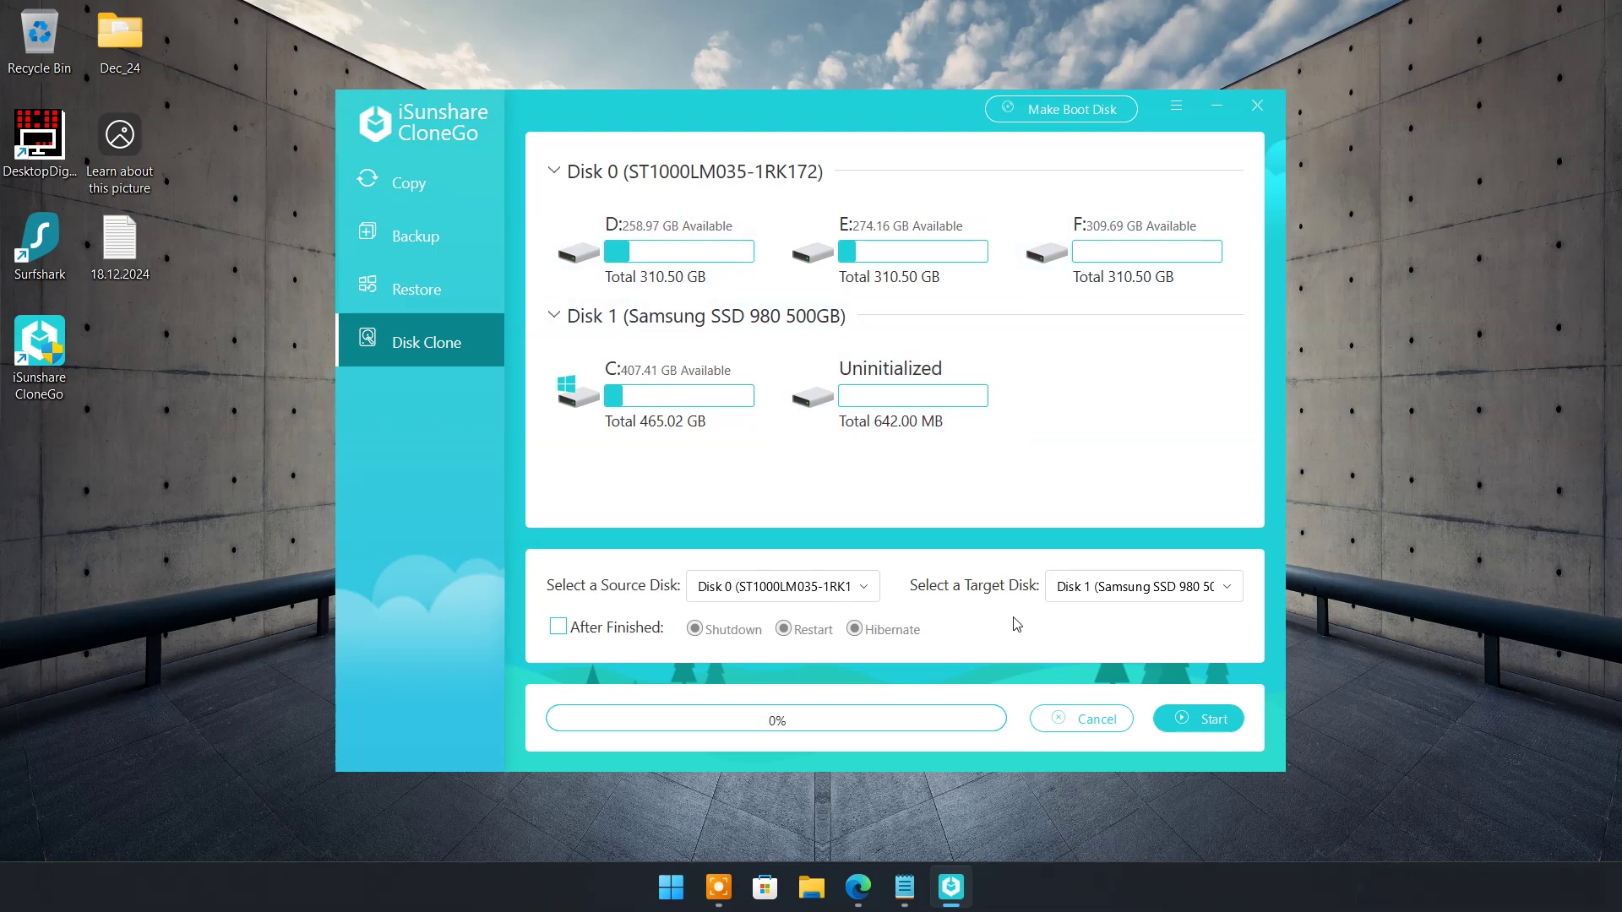
Set Disk Clone source to Disk 1 (Samsung SSD 980 500GB) with Disk 0 as target.
left_click(873, 591)
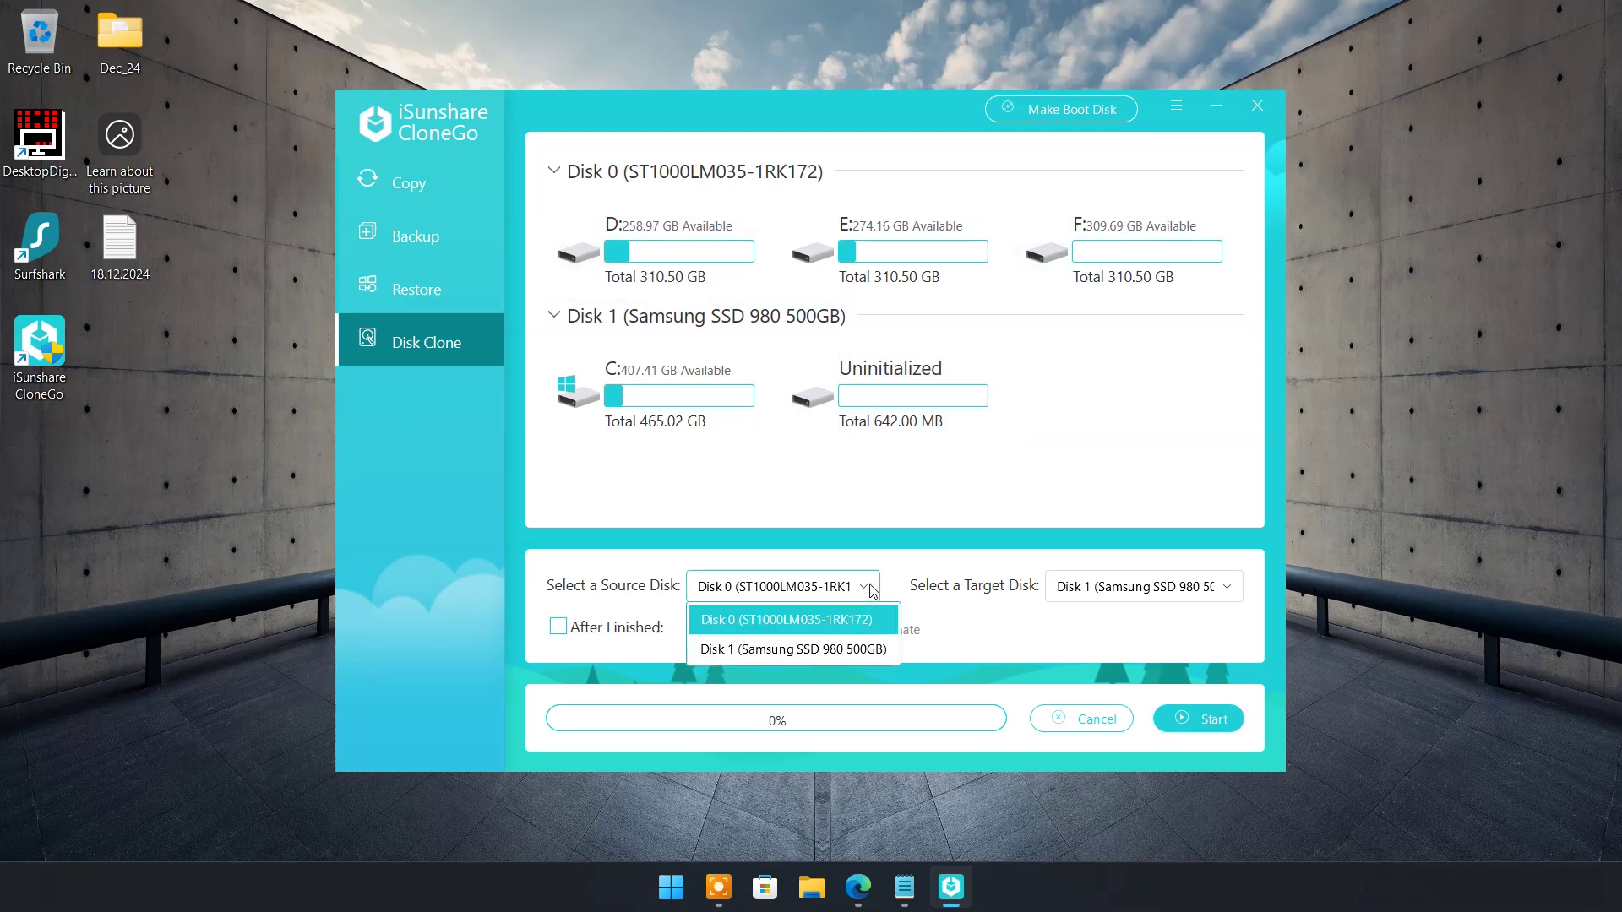
left_click(873, 591)
left_click(877, 589)
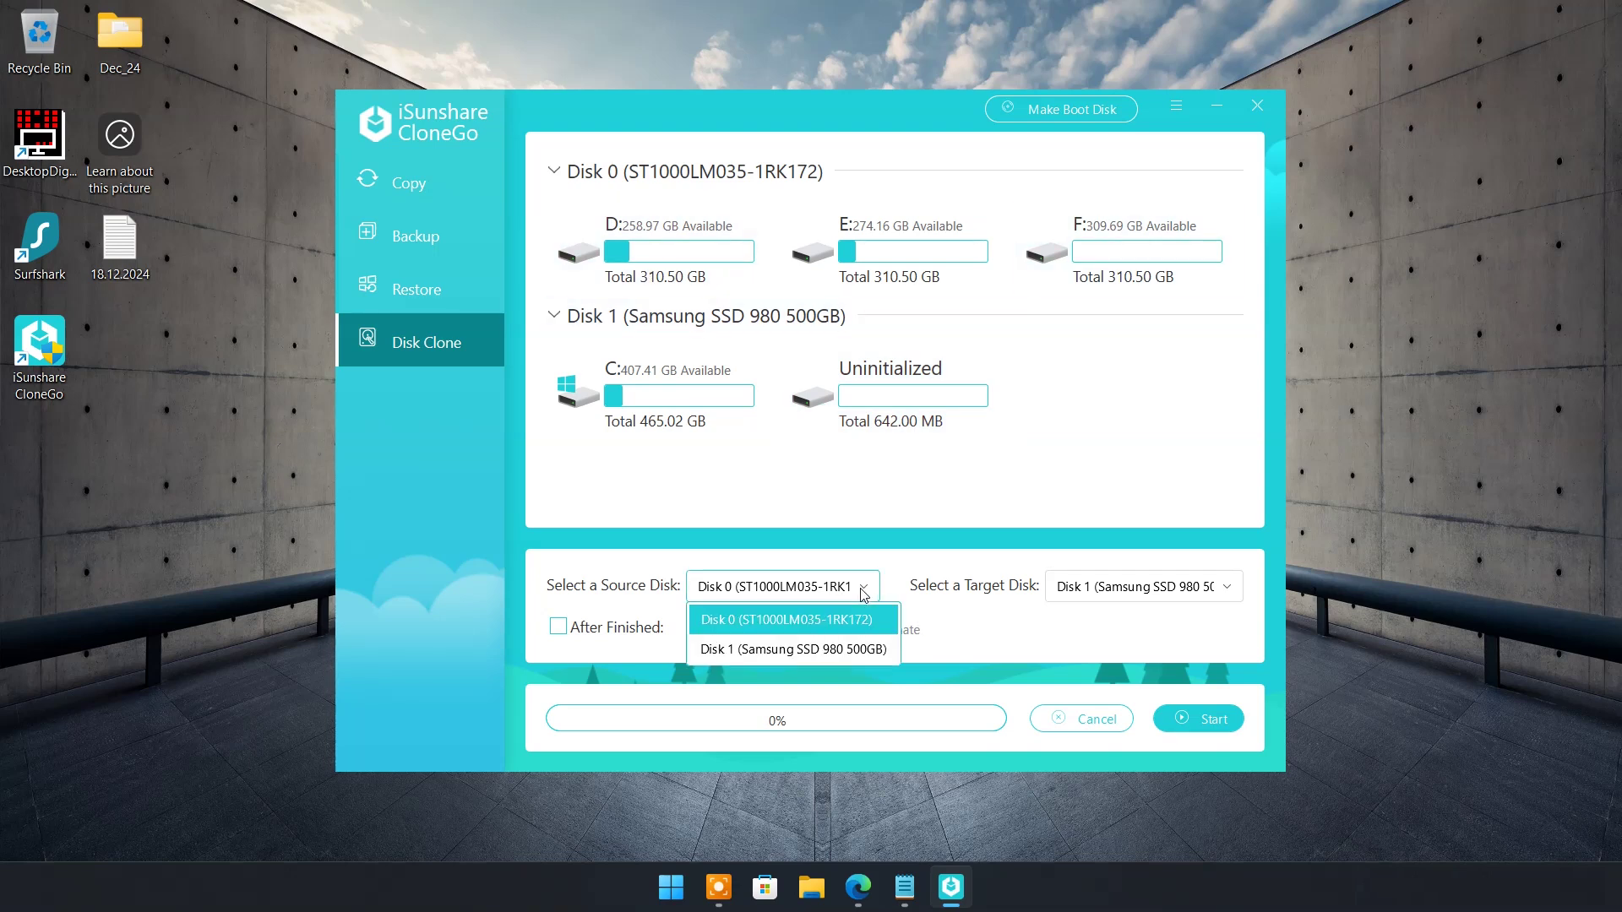
left_click(813, 648)
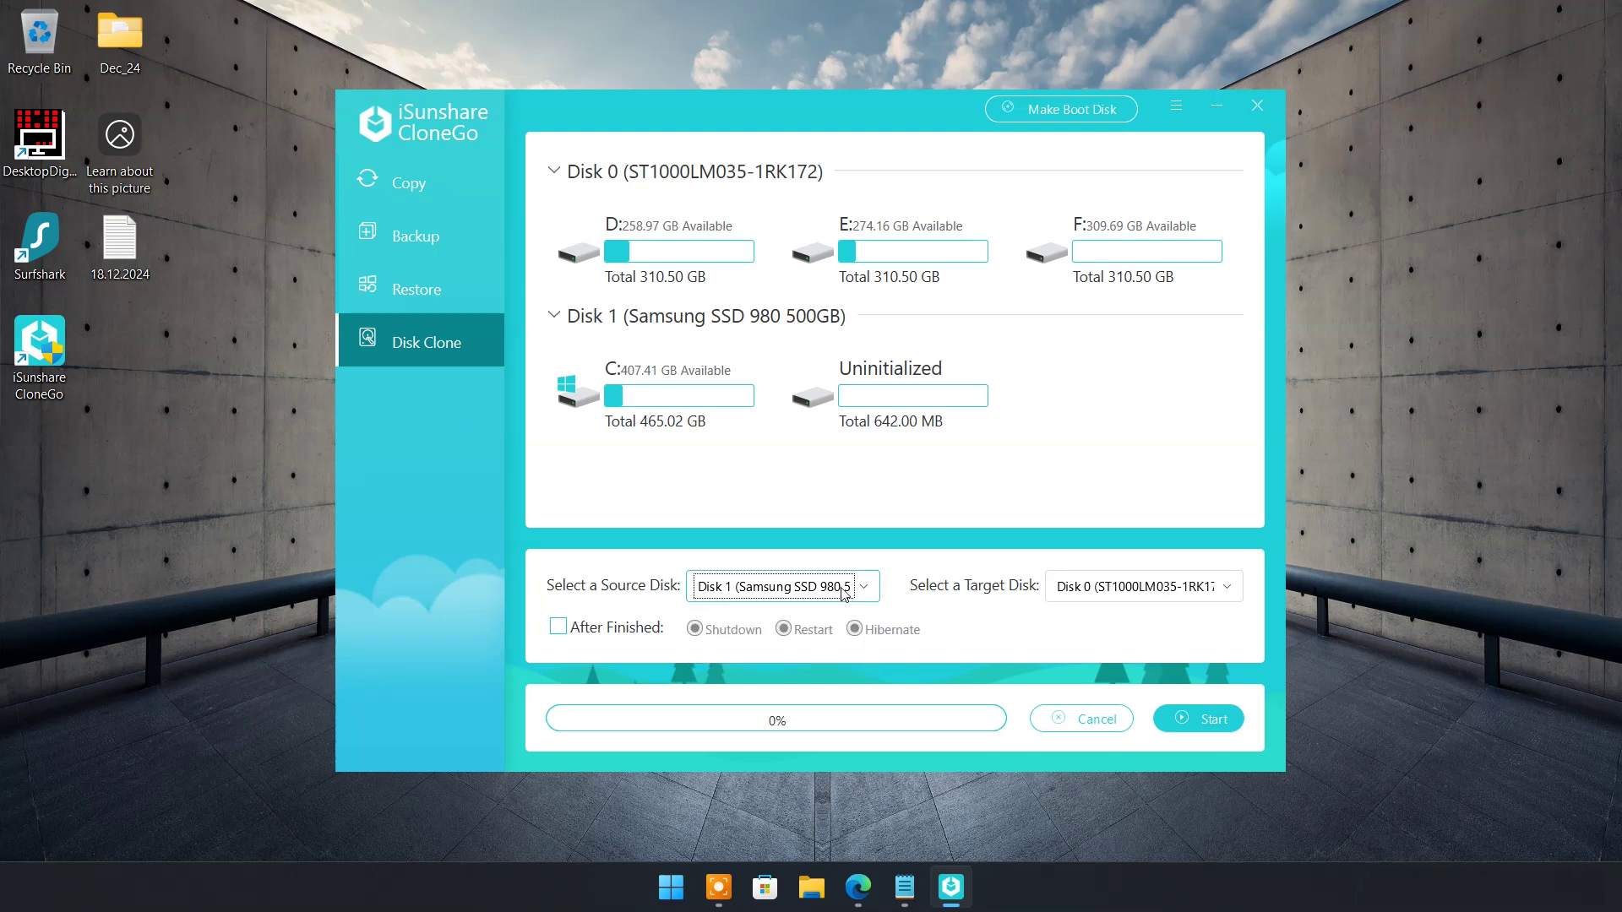
left_click(1231, 597)
left_click(1192, 621)
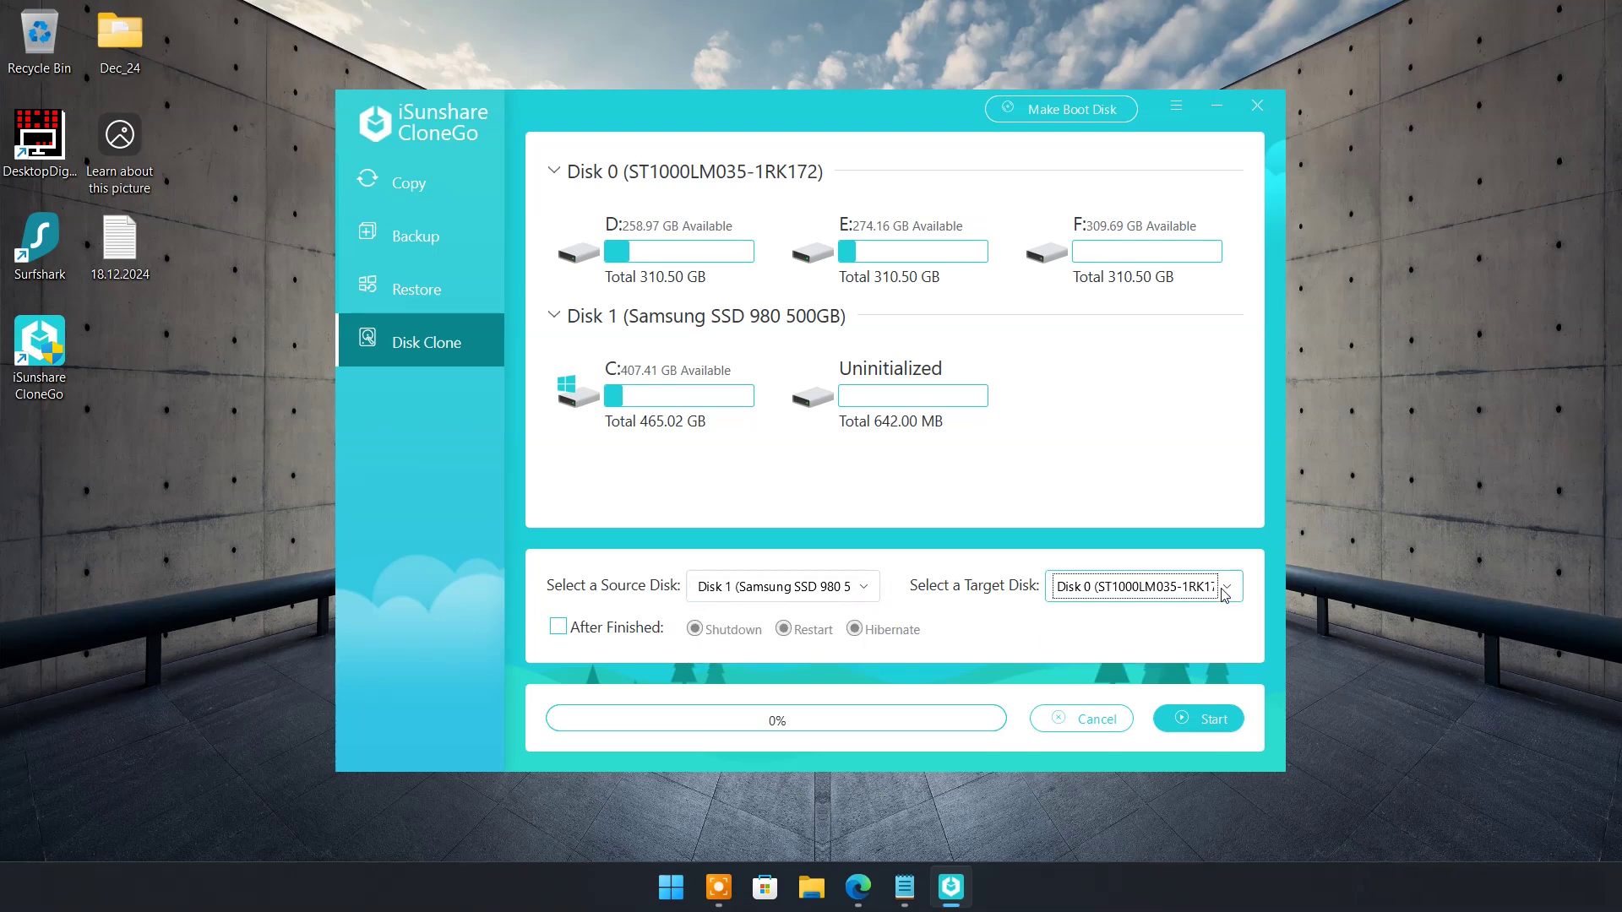